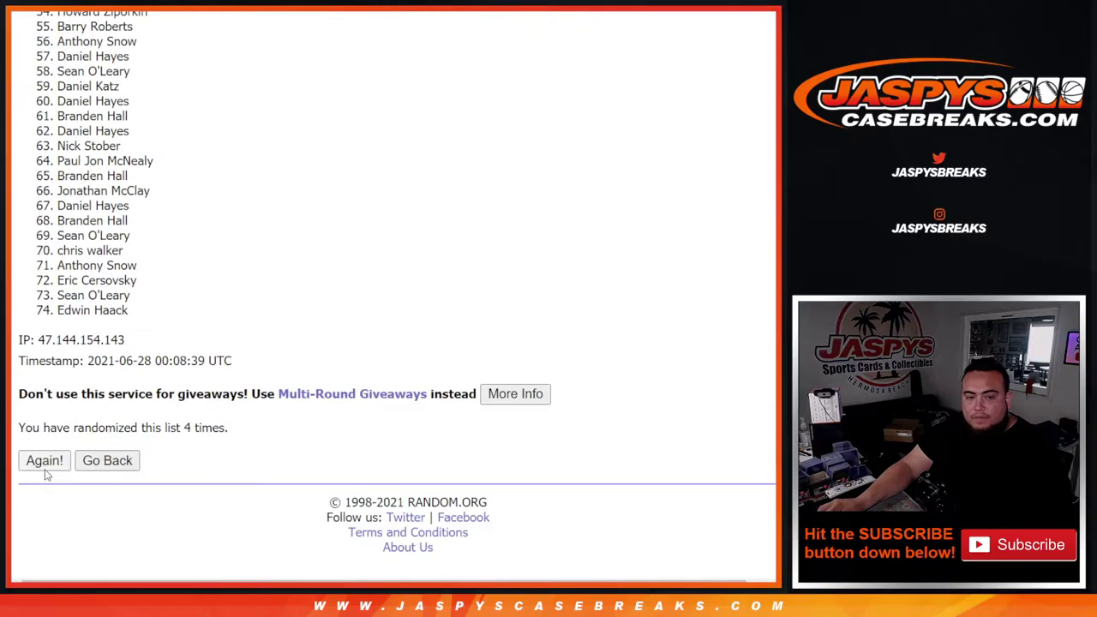
# Randomize the participant name list two more times, for six randomizations, and highlight the count
pyautogui.click(46, 468)
pyautogui.click(45, 469)
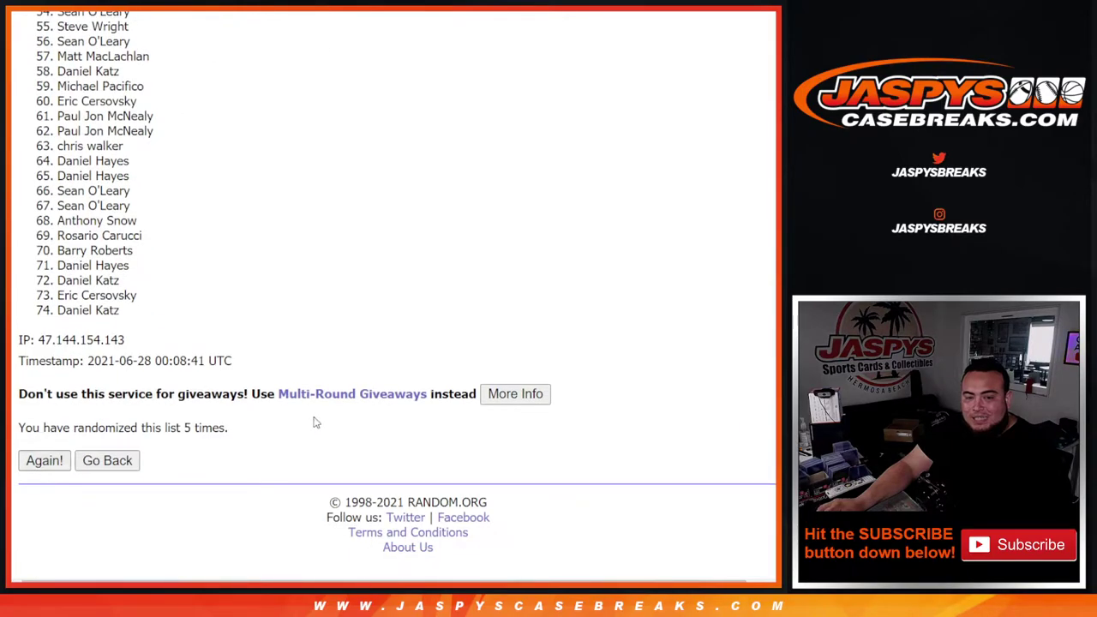
pyautogui.moveTo(184, 428); pyautogui.dragTo(289, 434)
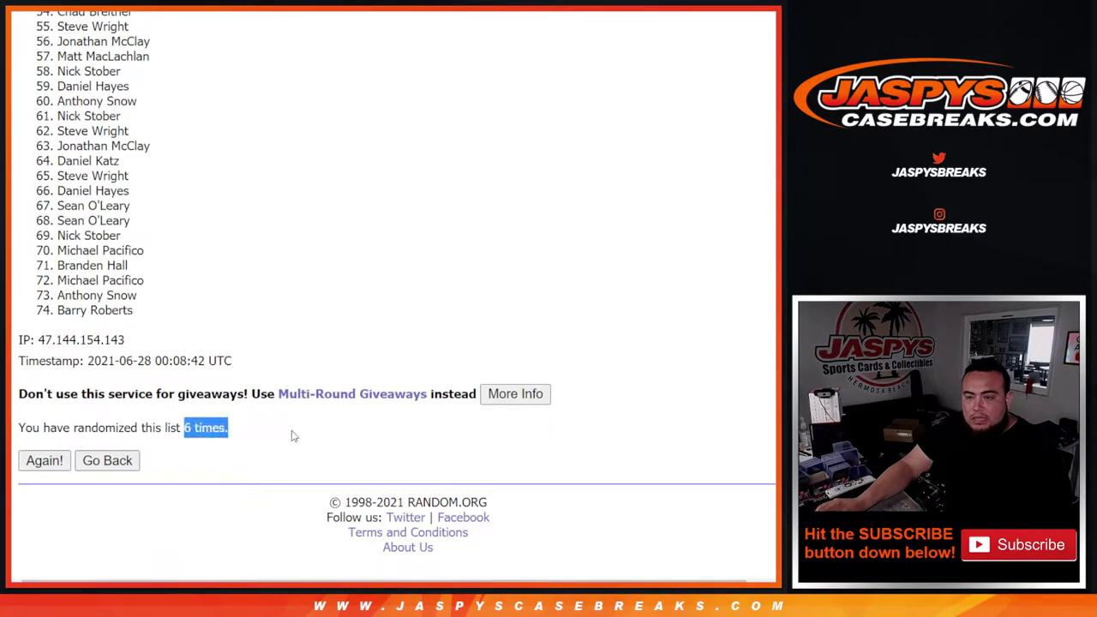
# Copy all 74 randomized participant names from the List Randomizer into column A of the break's Google Sheets spreadsheet, starting at A1
pyautogui.scroll(5, 238, 293)
pyautogui.hotkey('ctrl', 'Tab')
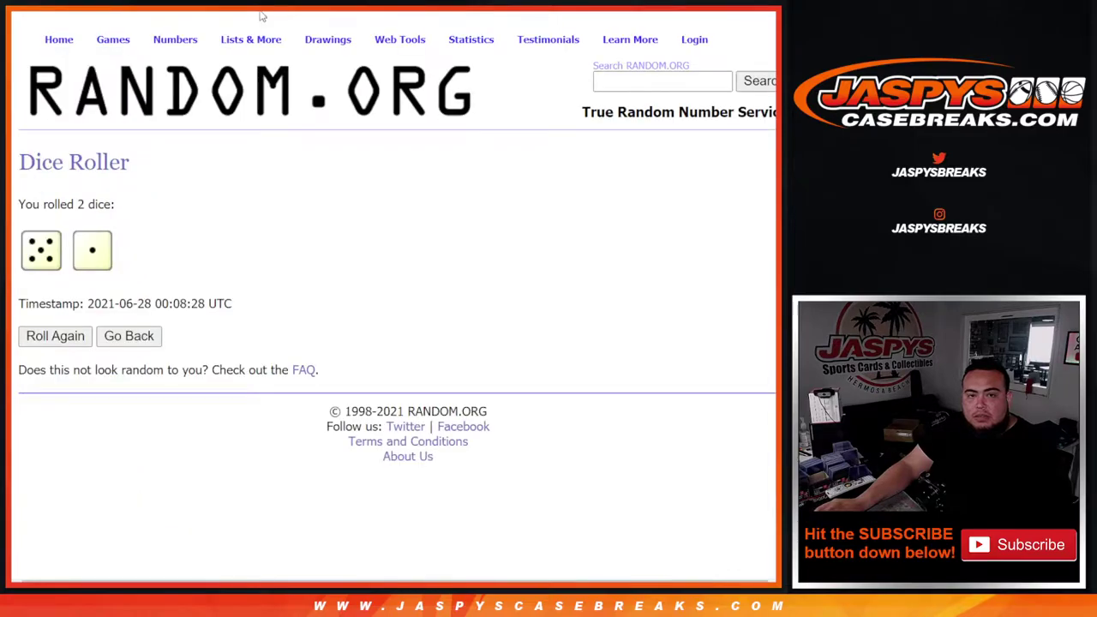
pyautogui.hotkey('ctrl', 'Tab')
pyautogui.scroll(5, 163, 274)
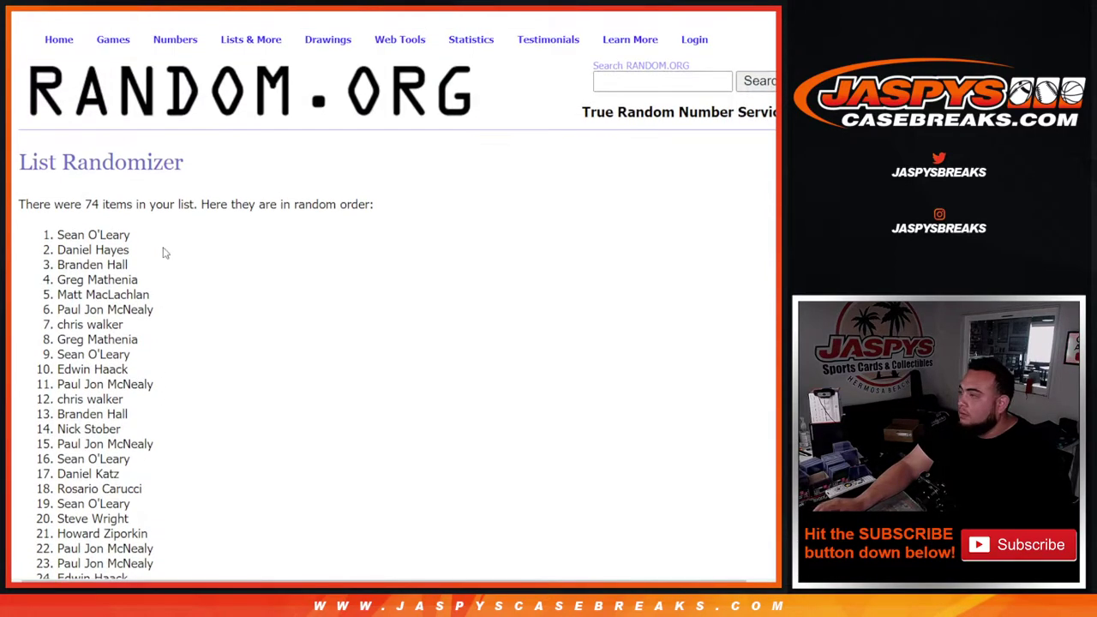
pyautogui.moveTo(49, 240); pyautogui.dragTo(159, 353)
pyautogui.scroll(-11, 166, 269)
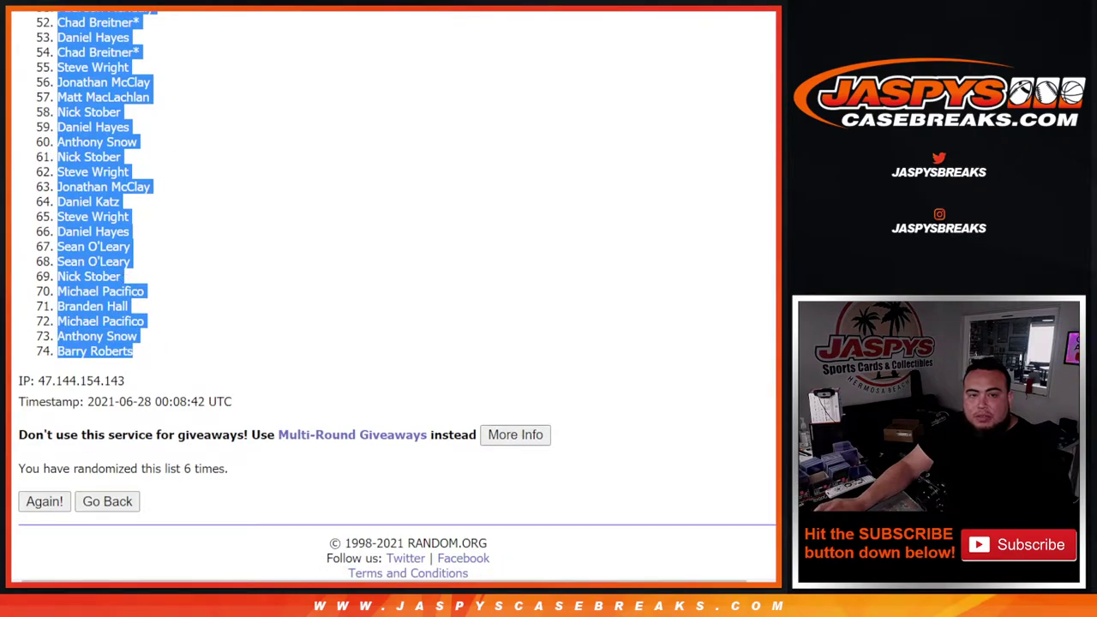
pyautogui.hotkey('ctrl', 'Tab')
pyautogui.hotkey('ctrl', 'Tab')
pyautogui.hotkey('ctrl', 'Tab')
pyautogui.hotkey('ctrl', 'v')
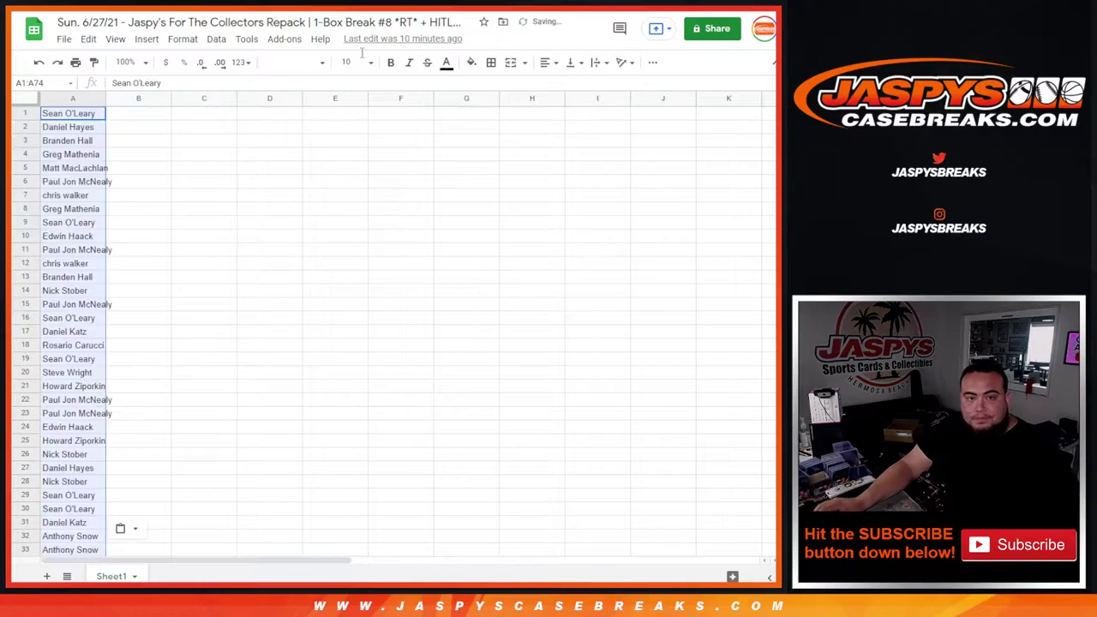
# Return to the team list in the RANDOM.ORG List Randomizer, randomize it six times and highlight the count
pyautogui.hotkey('ctrl', 'Tab')
pyautogui.hotkey('ctrl', 'Tab')
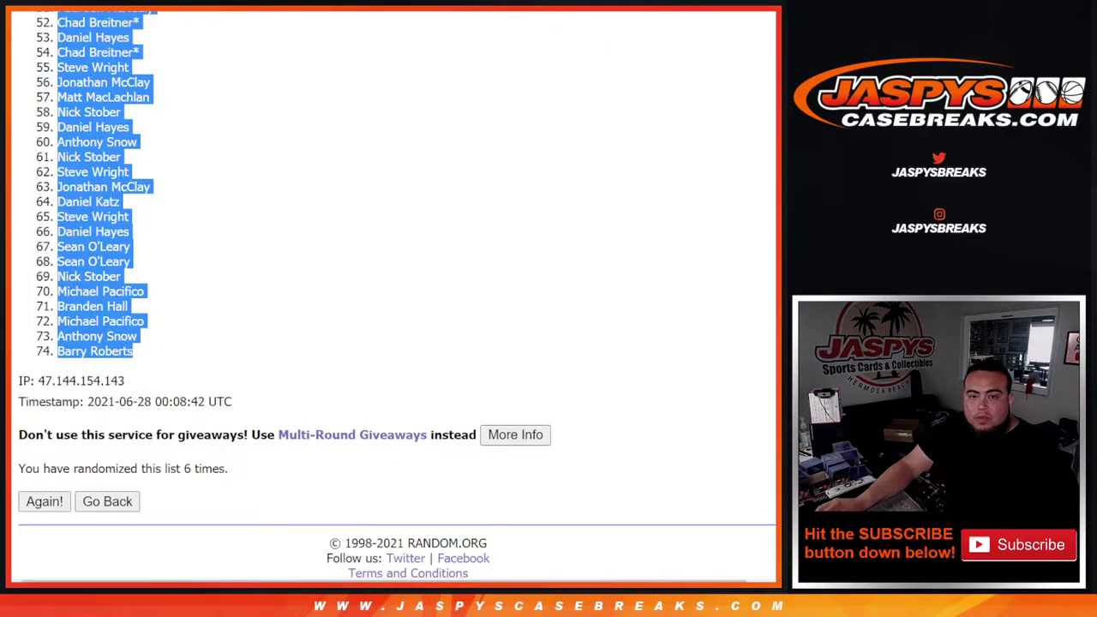
pyautogui.hotkey('alt', 'Left')
pyautogui.click(53, 457)
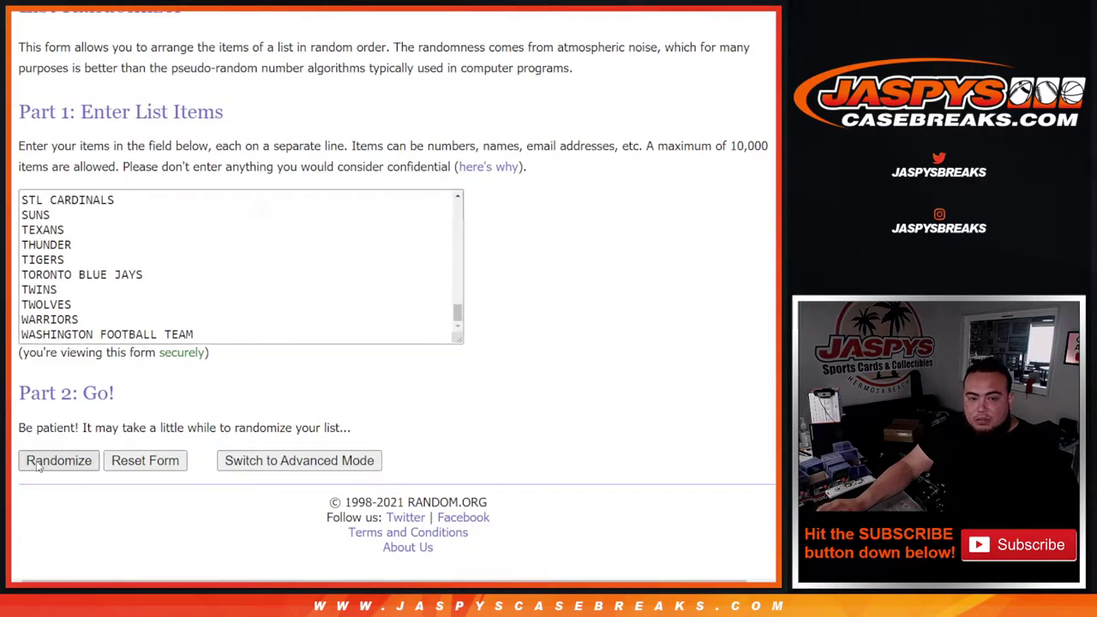
pyautogui.scroll(-10, 38, 465)
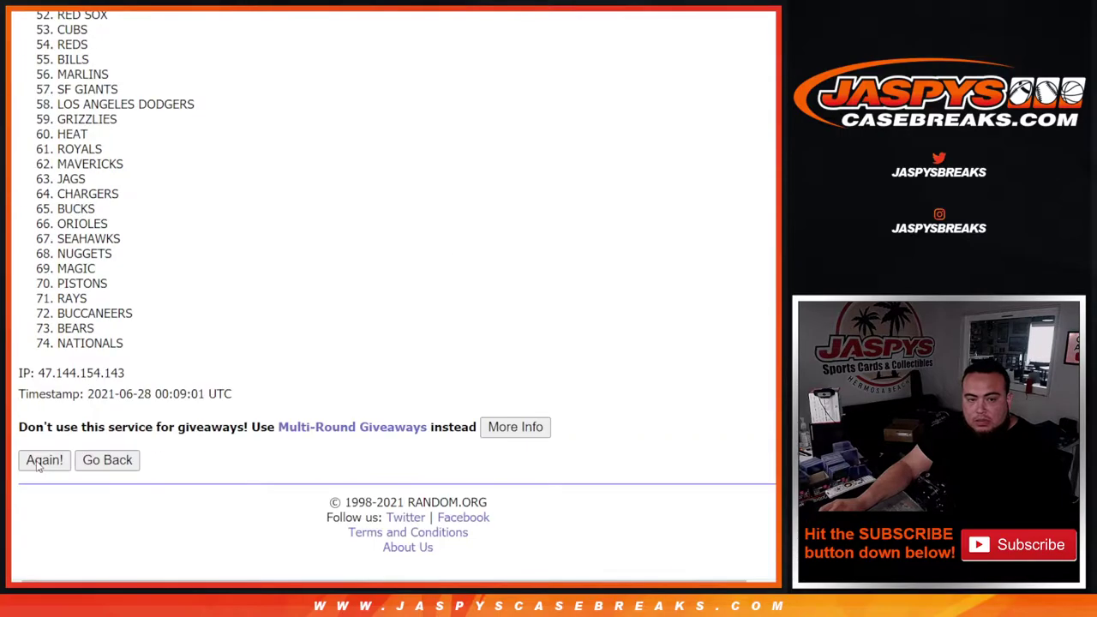
pyautogui.click(43, 460)
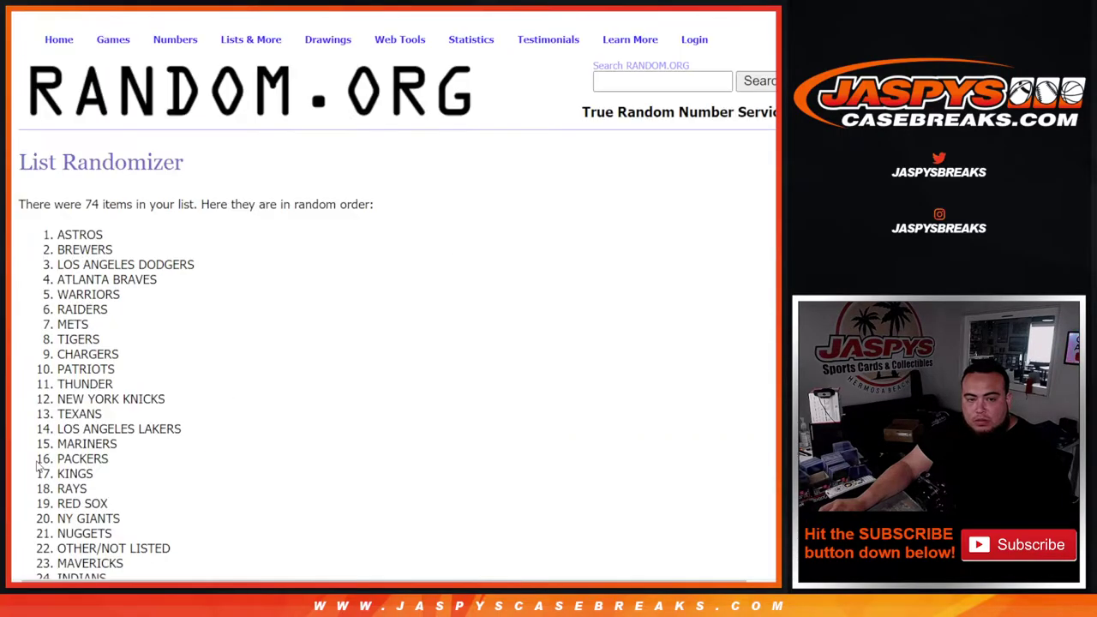
pyautogui.scroll(-10, 38, 464)
pyautogui.click(37, 463)
pyautogui.scroll(-10, 38, 464)
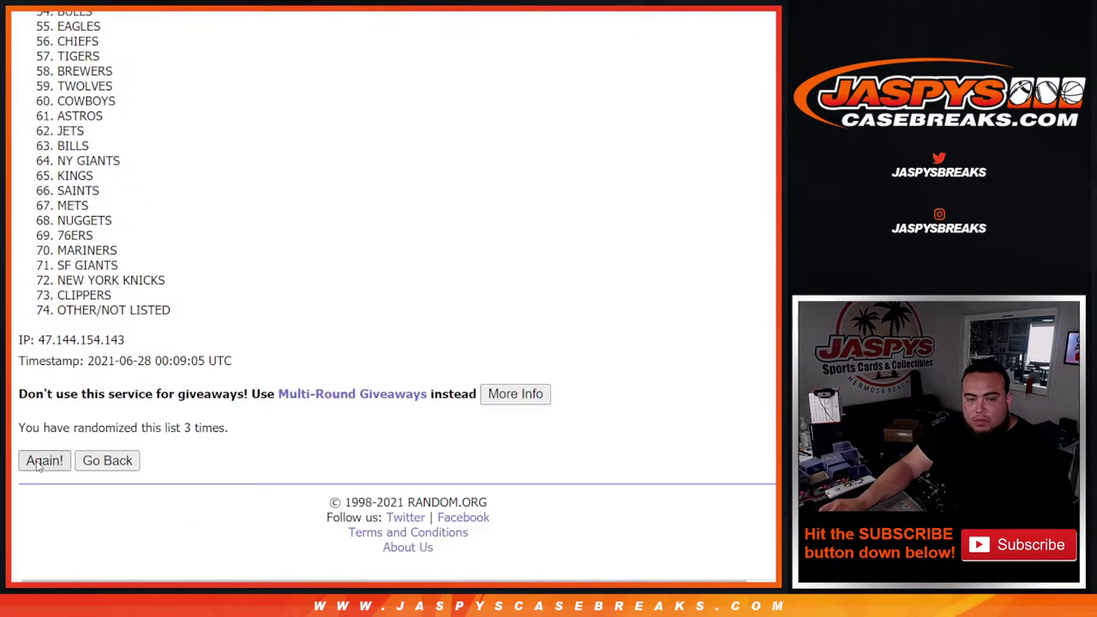
pyautogui.click(38, 463)
pyautogui.scroll(-10, 38, 464)
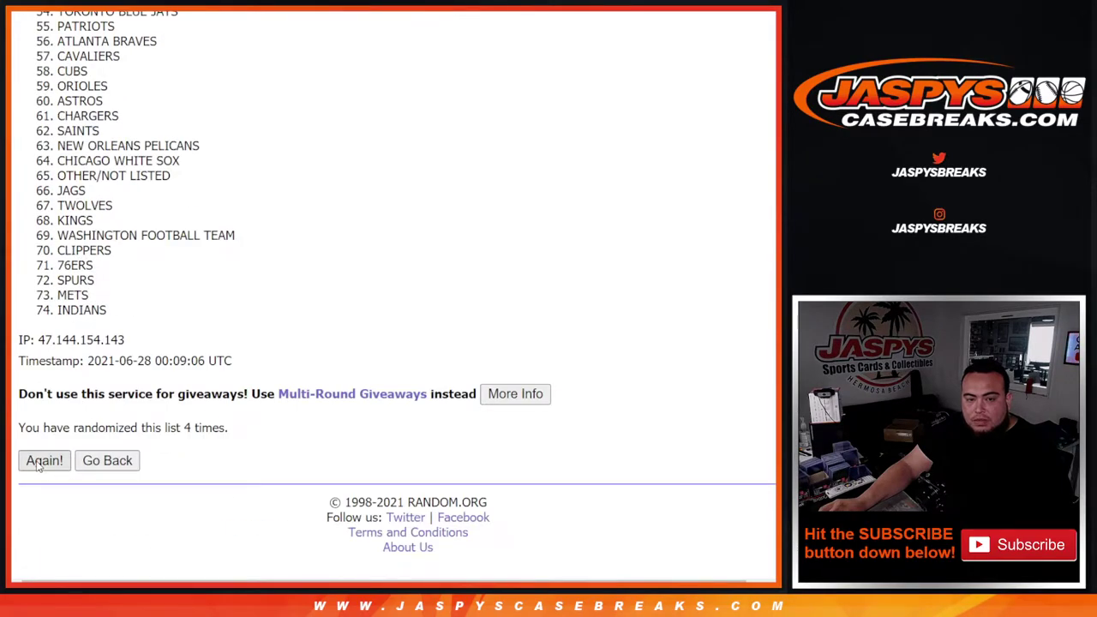
pyautogui.click(37, 463)
pyautogui.press('Return')
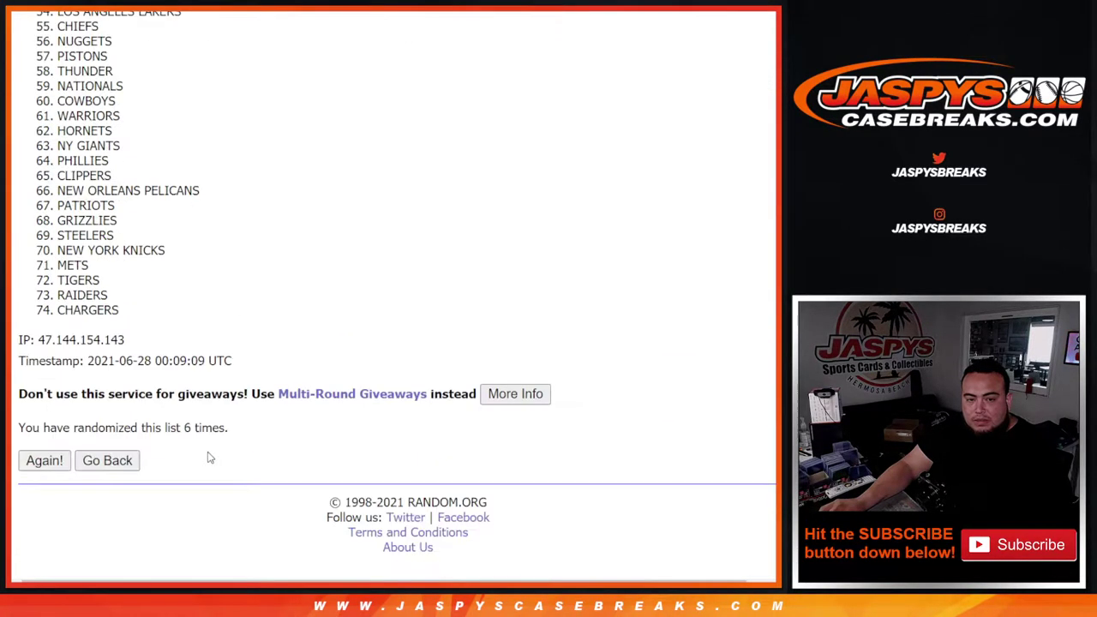
pyautogui.moveTo(183, 428); pyautogui.dragTo(251, 432)
# Copy all 74 randomized team names from the List Randomizer into column B of the Google Sheets spreadsheet, starting at B1
pyautogui.hotkey('ctrl', 'Tab')
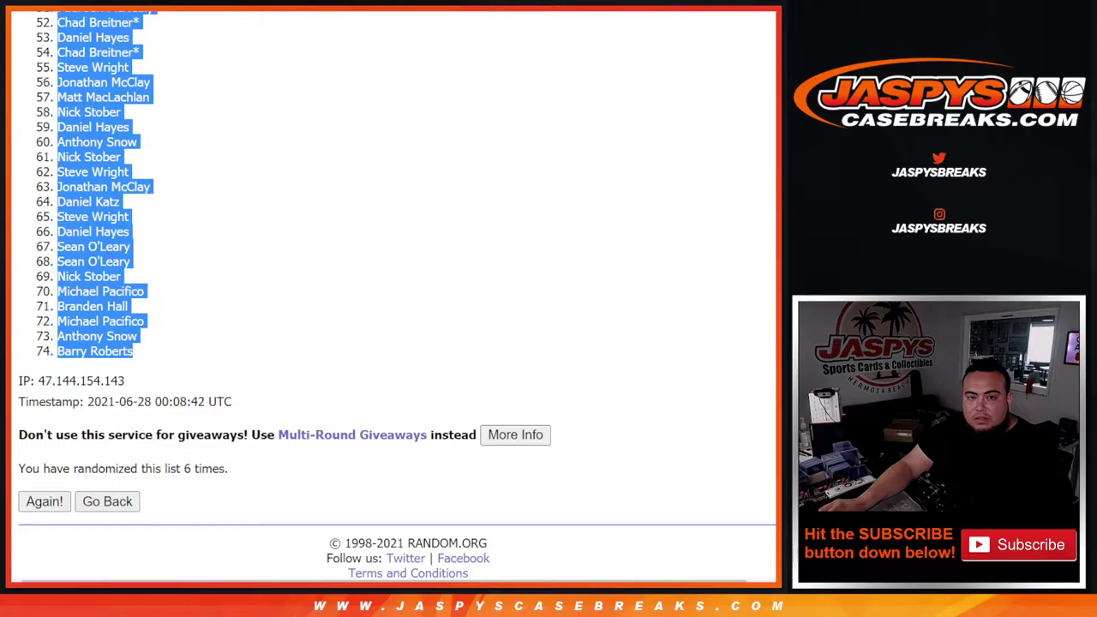
pyautogui.hotkey('ctrl', 'Tab')
pyautogui.scroll(10, 117, 272)
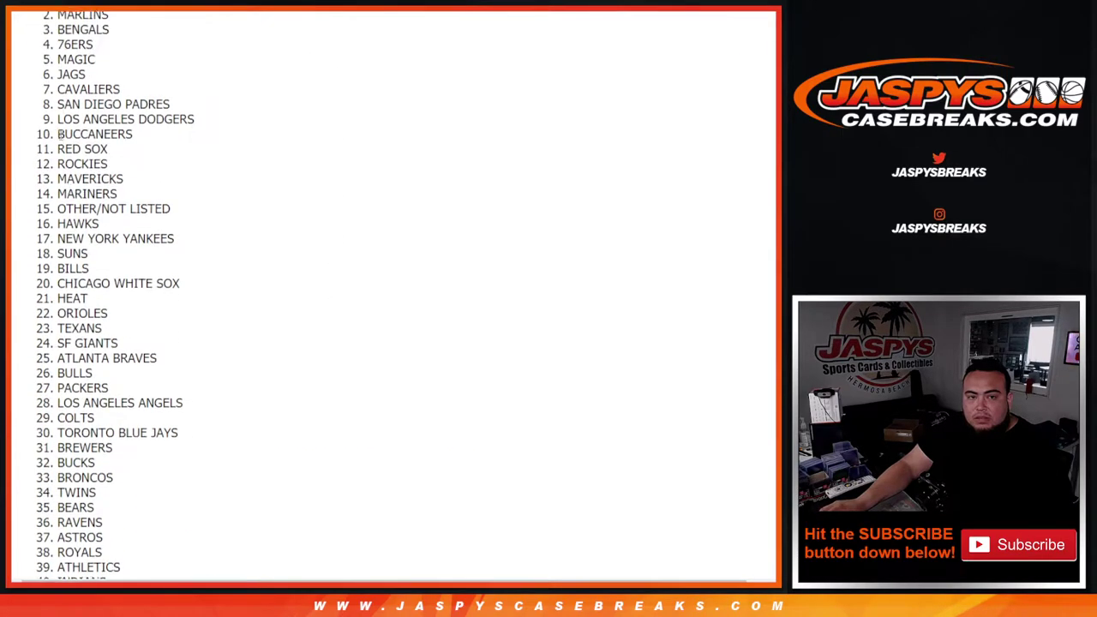
pyautogui.scroll(3, 57, 133)
pyautogui.moveTo(62, 230); pyautogui.dragTo(200, 311)
pyautogui.scroll(-10, 183, 245)
pyautogui.scroll(-4, 242, 392)
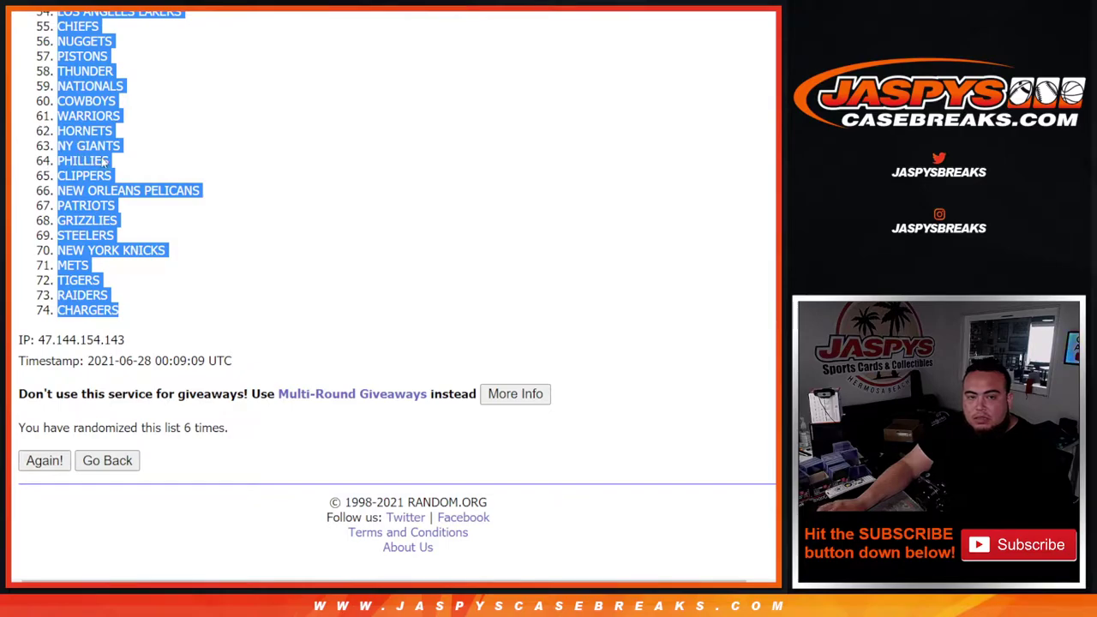
pyautogui.hotkey('ctrl', 'Tab')
pyautogui.click(143, 122)
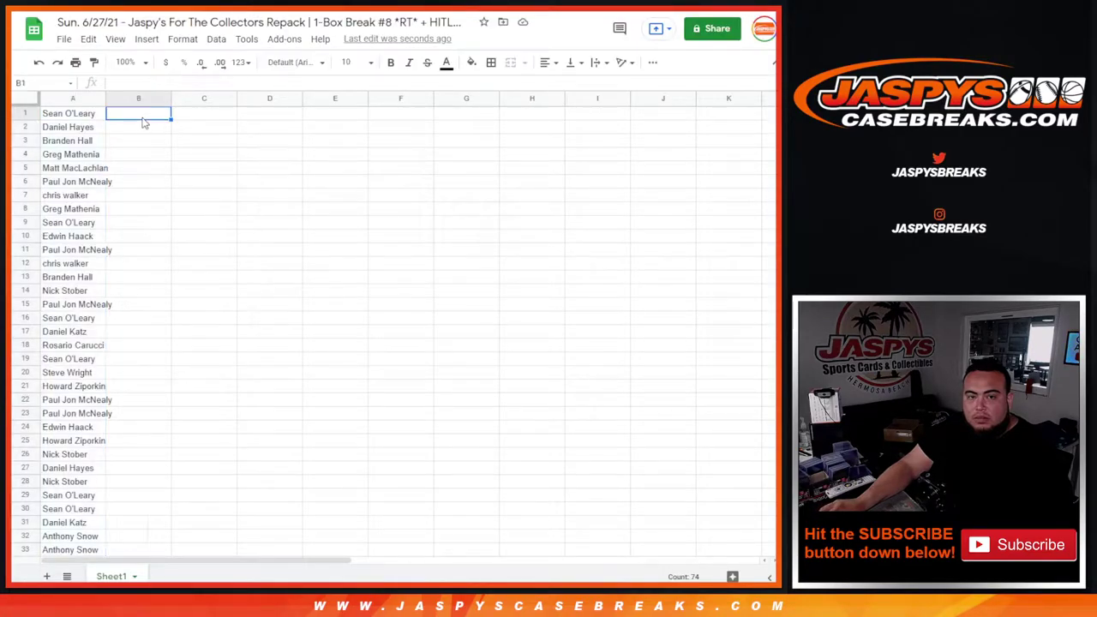
pyautogui.hotkey('ctrl', 'v')
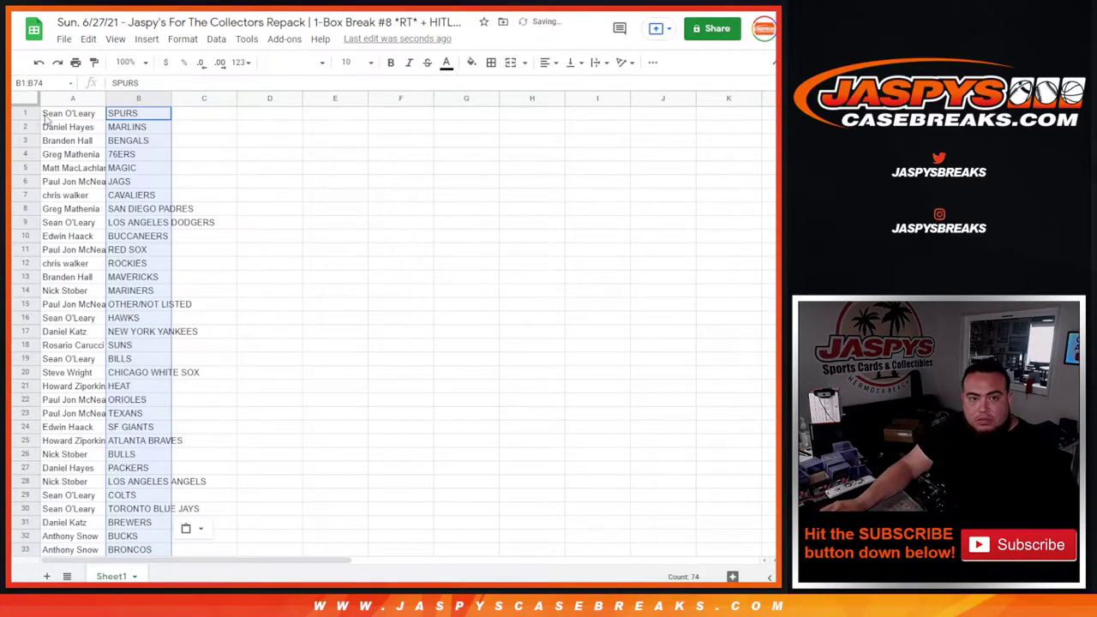
# Set the font size of the whole sheet to 14 and fit the widths of columns A and B to their contents
pyautogui.scroll(-5, 142, 249)
pyautogui.scroll(-12, 137, 242)
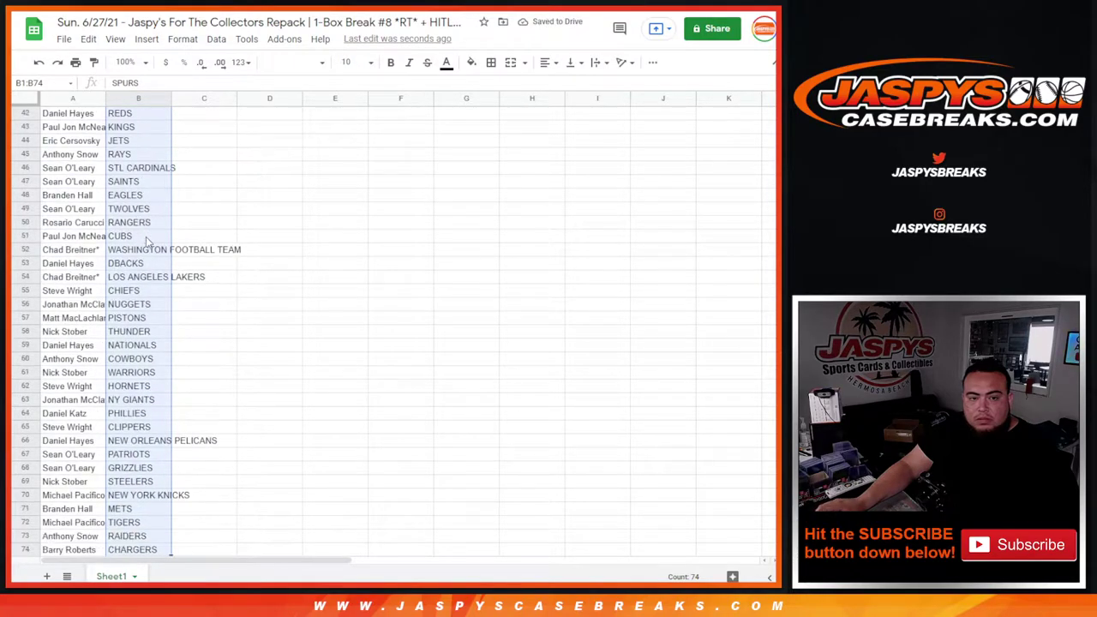
pyautogui.scroll(15, 147, 235)
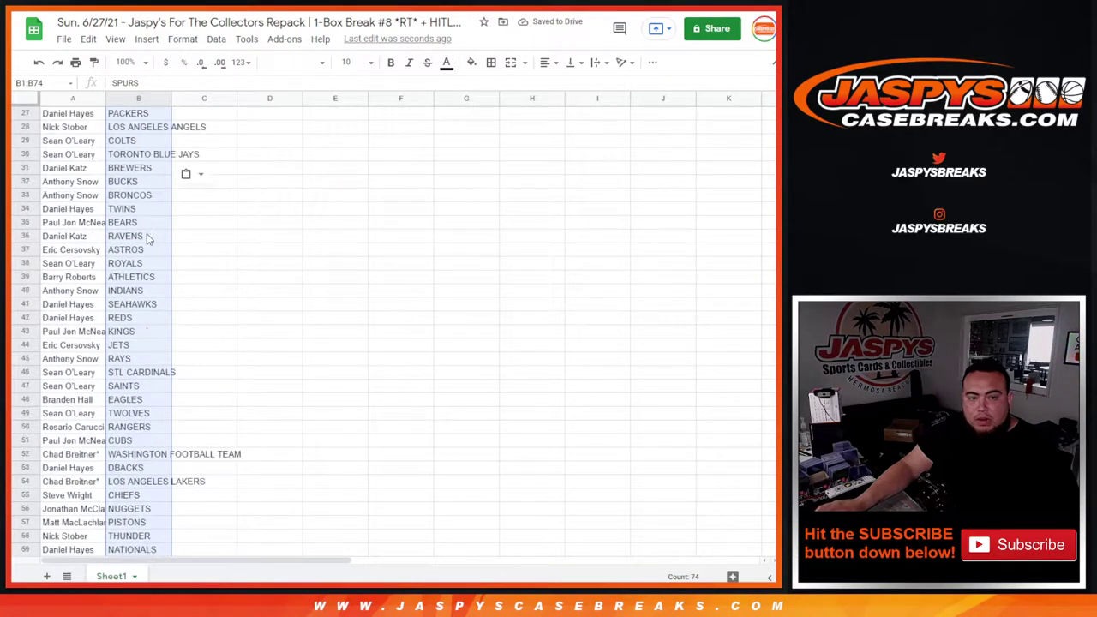
pyautogui.click(31, 101)
pyautogui.click(351, 61)
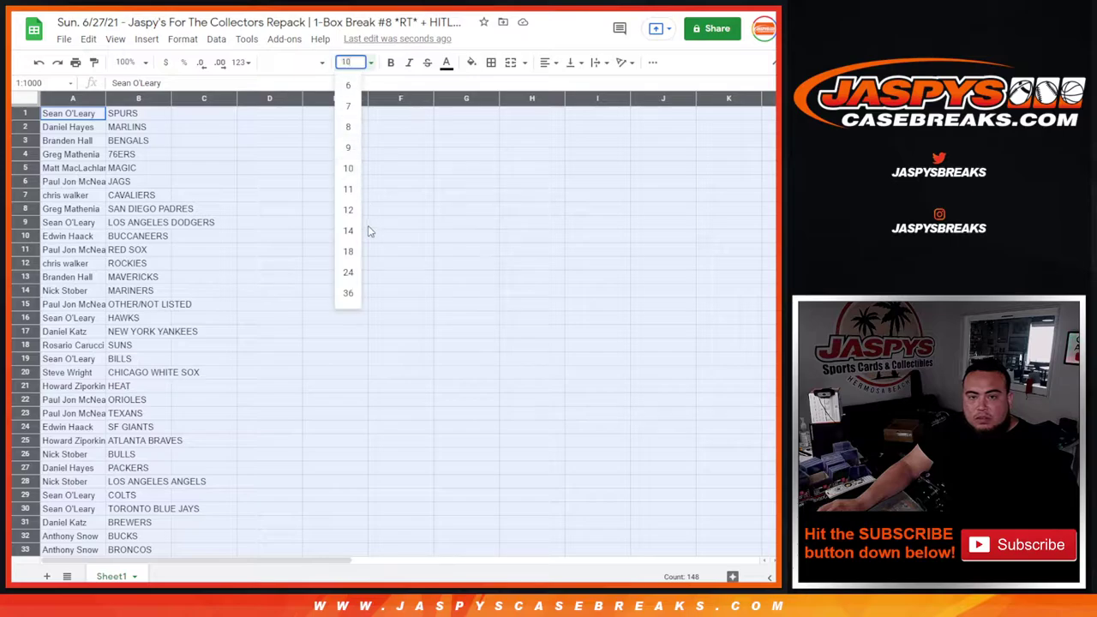
pyautogui.click(348, 231)
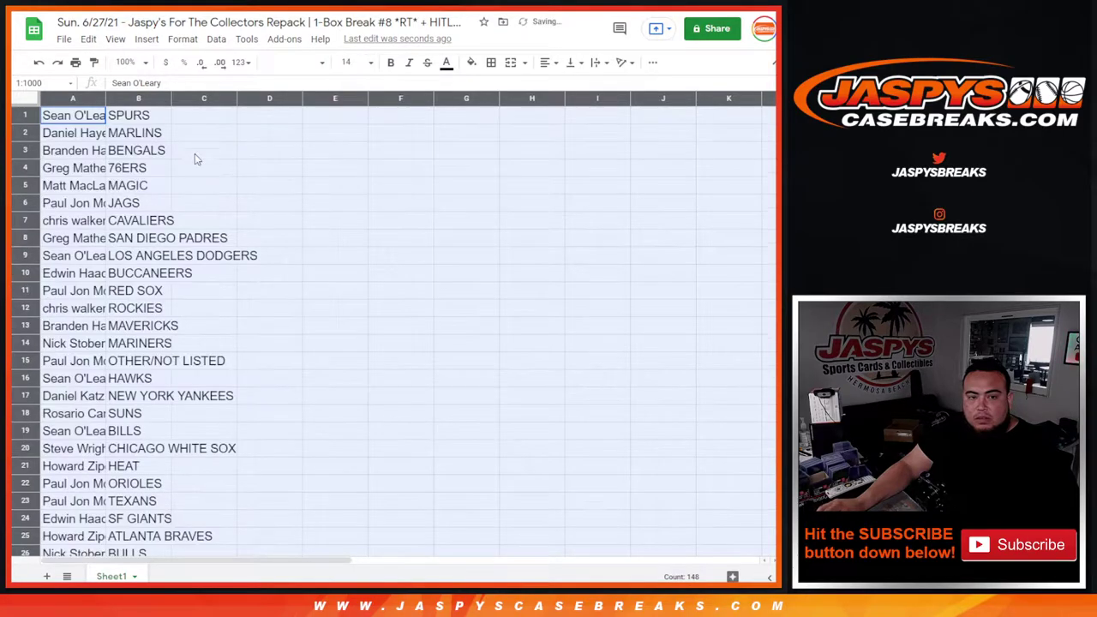
pyautogui.doubleClick(106, 98)
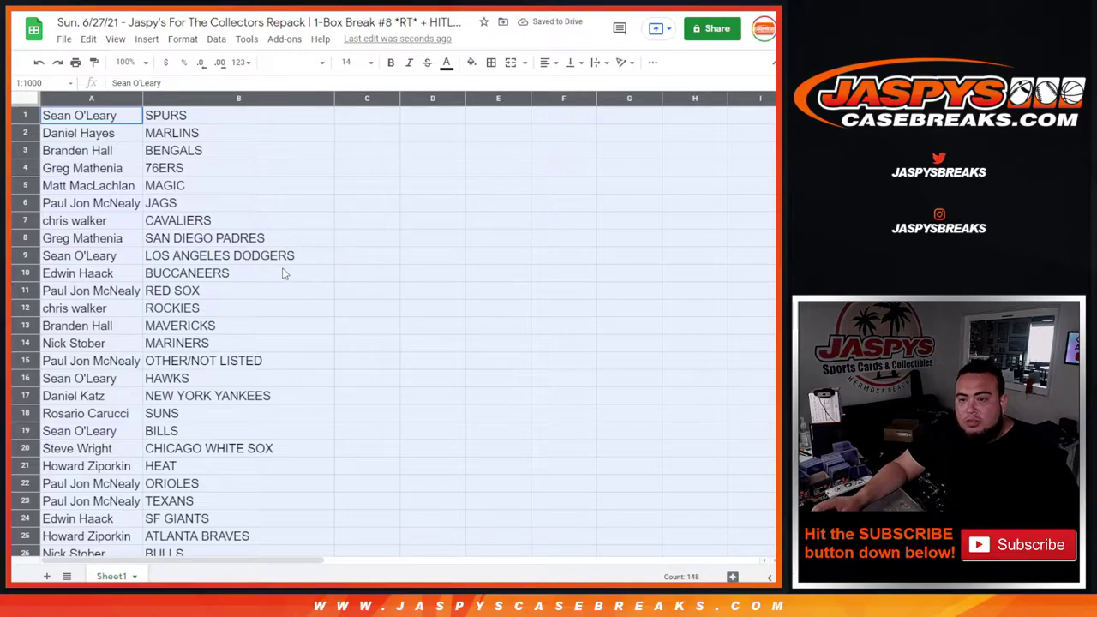
# Review the participant and team pairings from row 1 through row 74
pyautogui.scroll(-3, 297, 291)
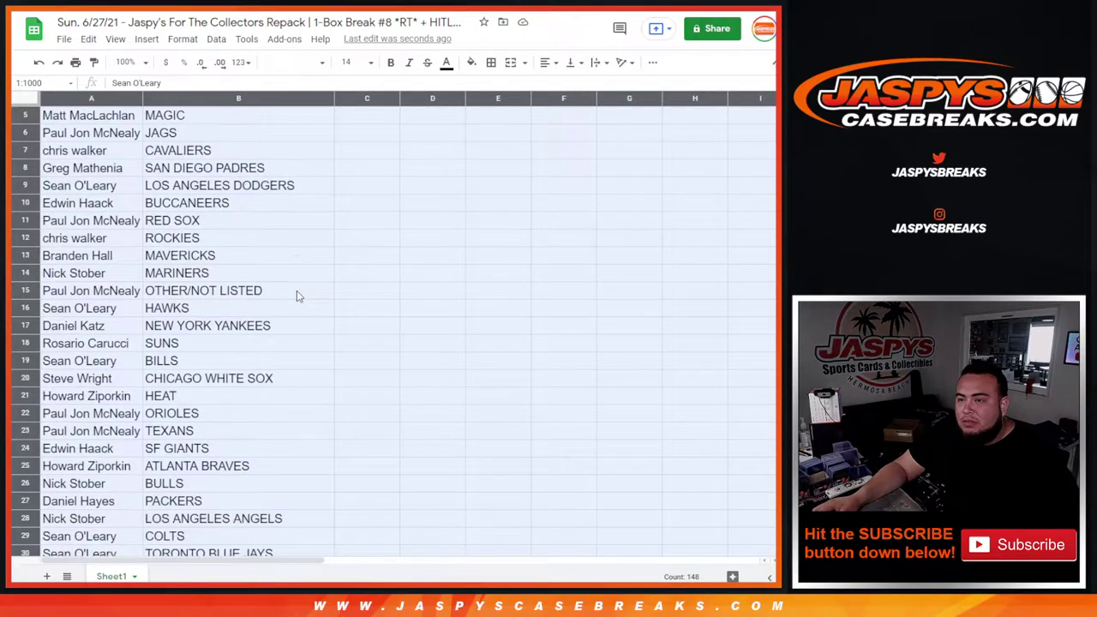
pyautogui.scroll(-6, 297, 291)
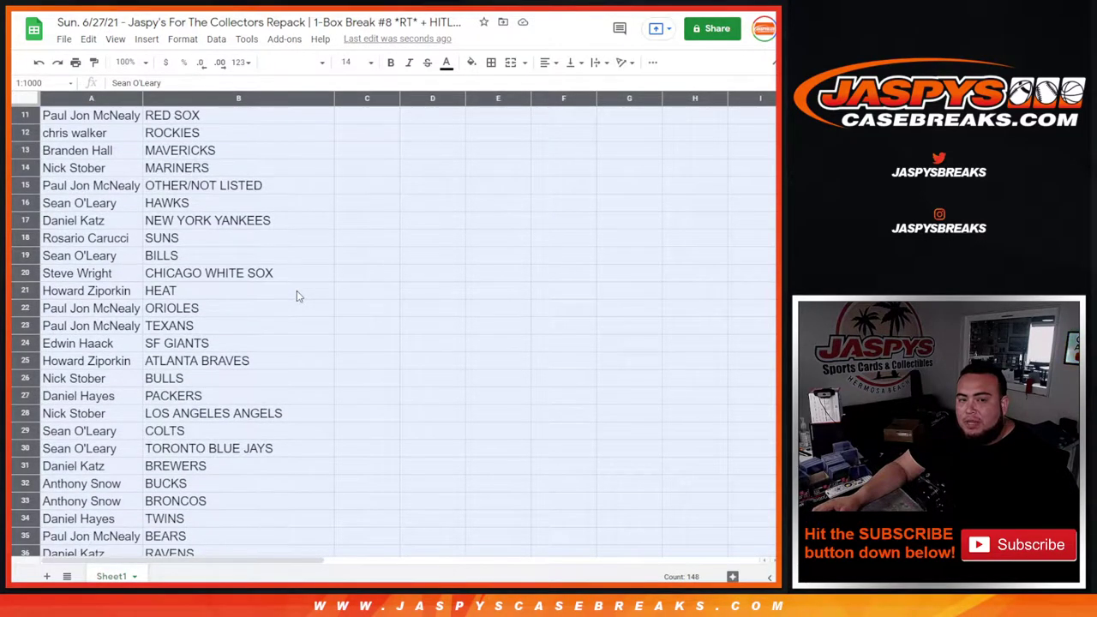
pyautogui.scroll(-5, 296, 296)
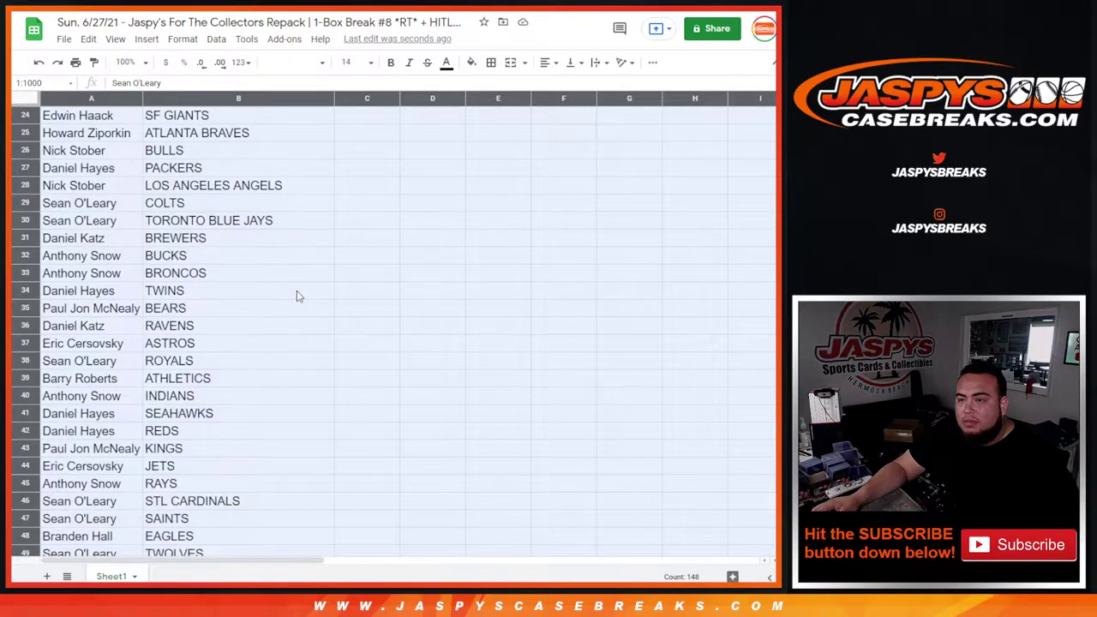
pyautogui.scroll(-8, 296, 291)
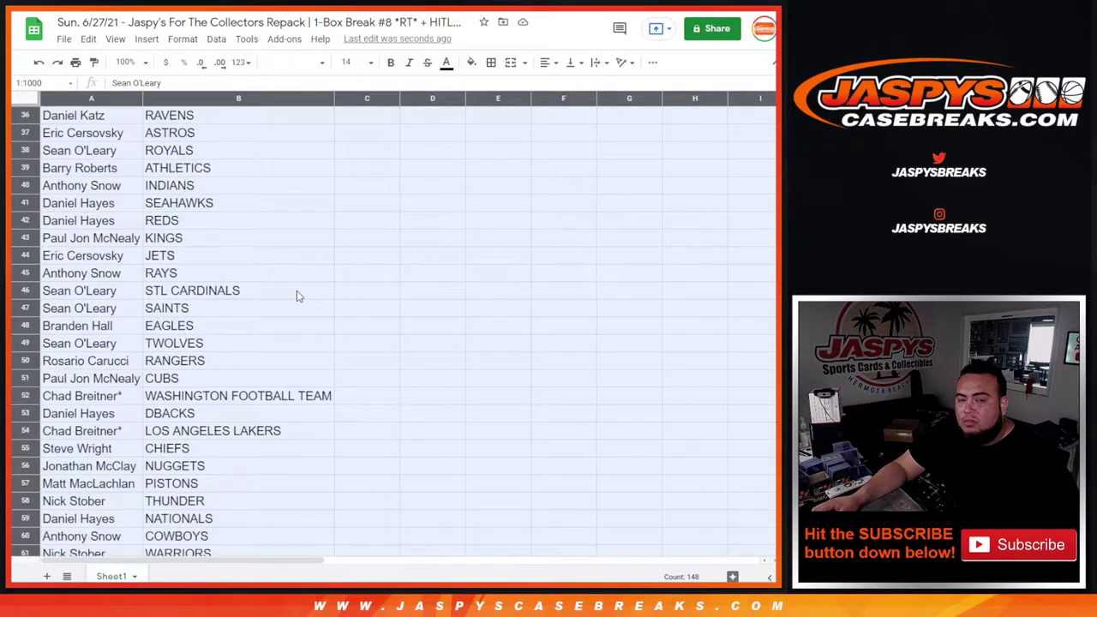
pyautogui.scroll(-5, 297, 292)
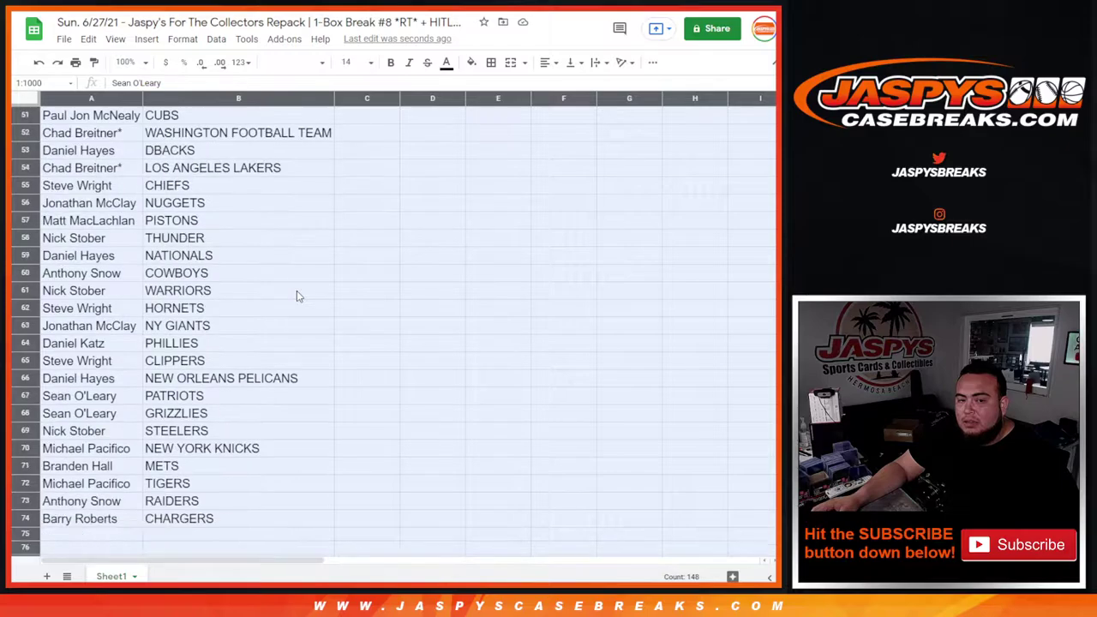
pyautogui.scroll(20, 296, 292)
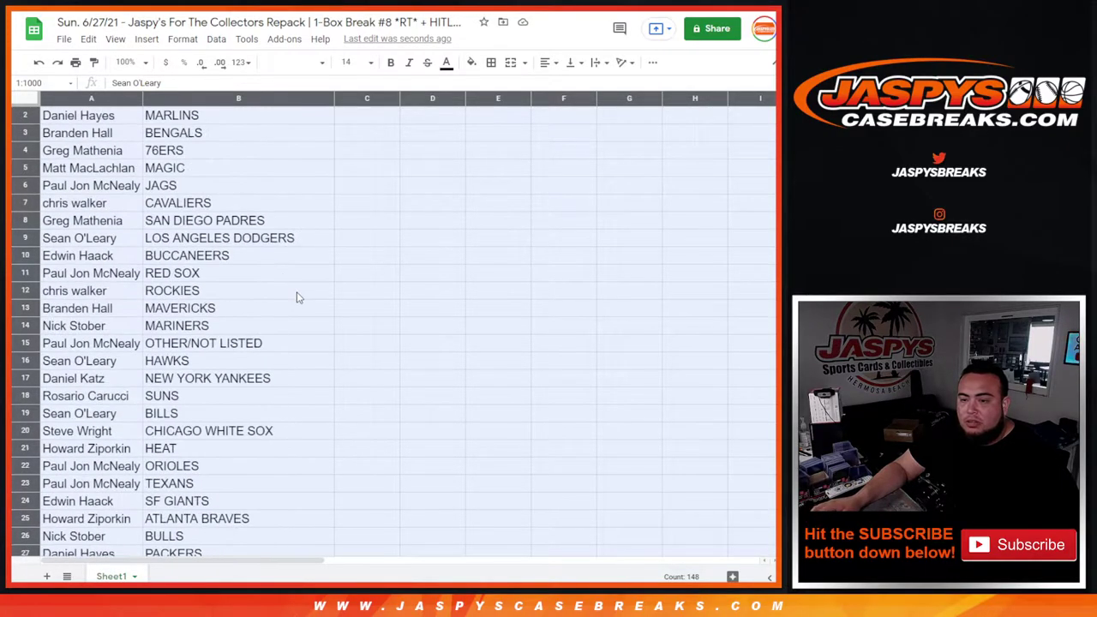
# Sort the sheet by column A from A to Z so each participant's teams are grouped together
pyautogui.click(94, 140)
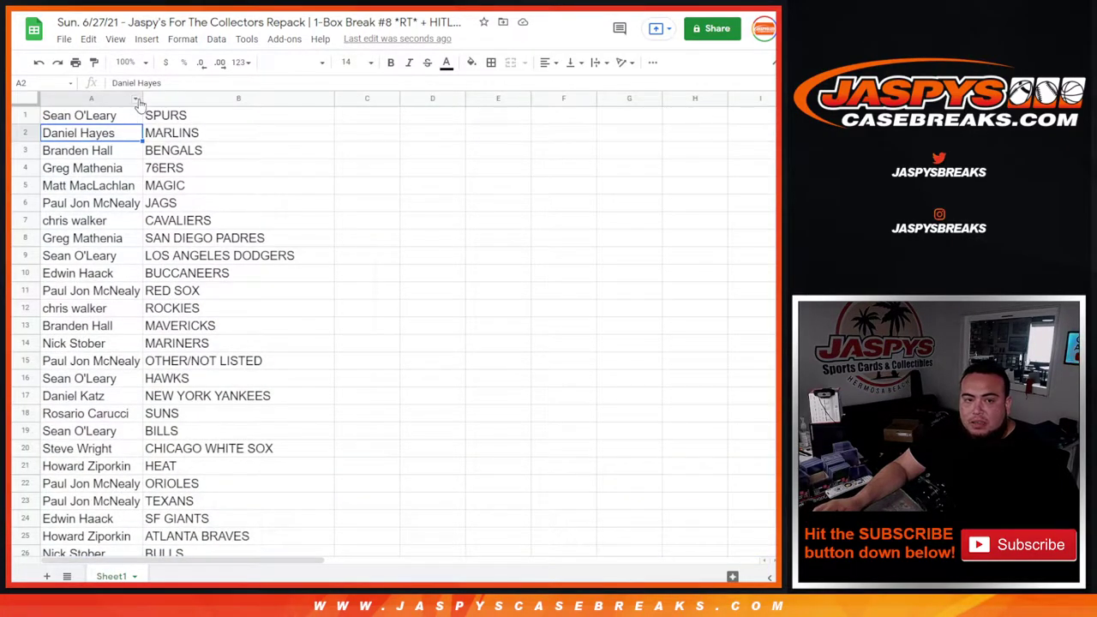
pyautogui.rightClick(133, 98)
pyautogui.click(191, 386)
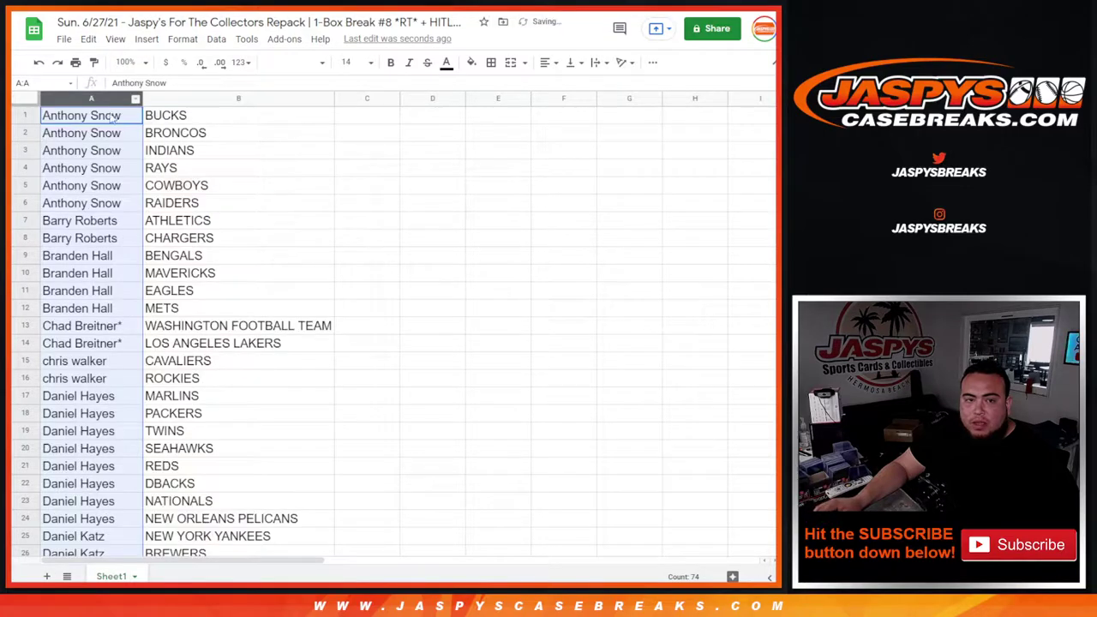
# Go through the team assignments participant by participant from row 1 through row 24, highlighting each participant's block in columns A and B
pyautogui.moveTo(104, 120); pyautogui.dragTo(228, 210)
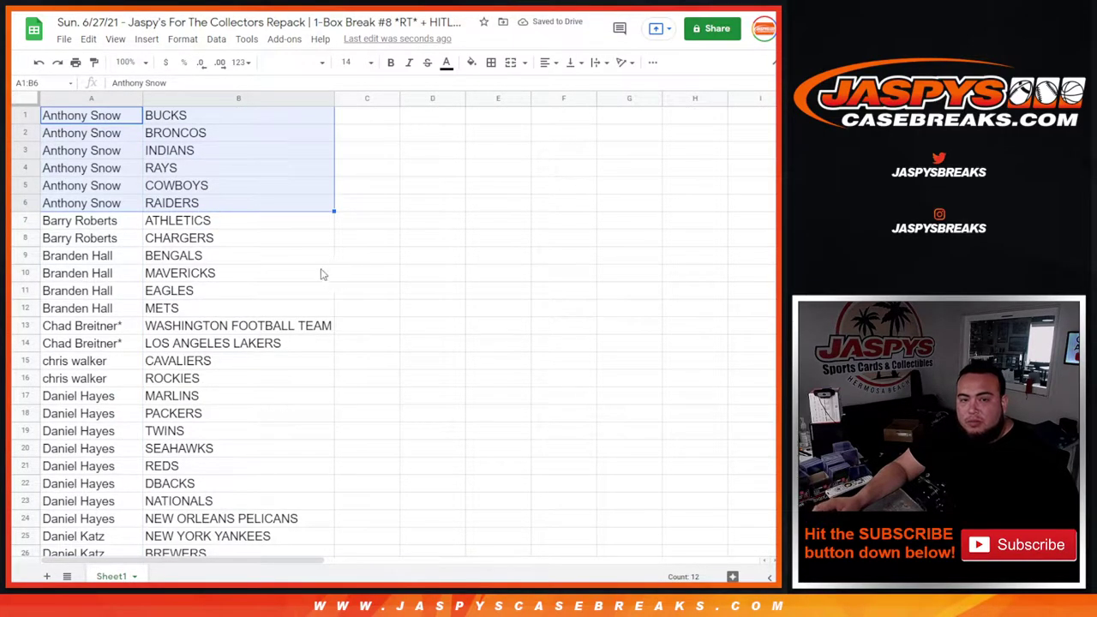
pyautogui.moveTo(115, 225); pyautogui.dragTo(178, 243)
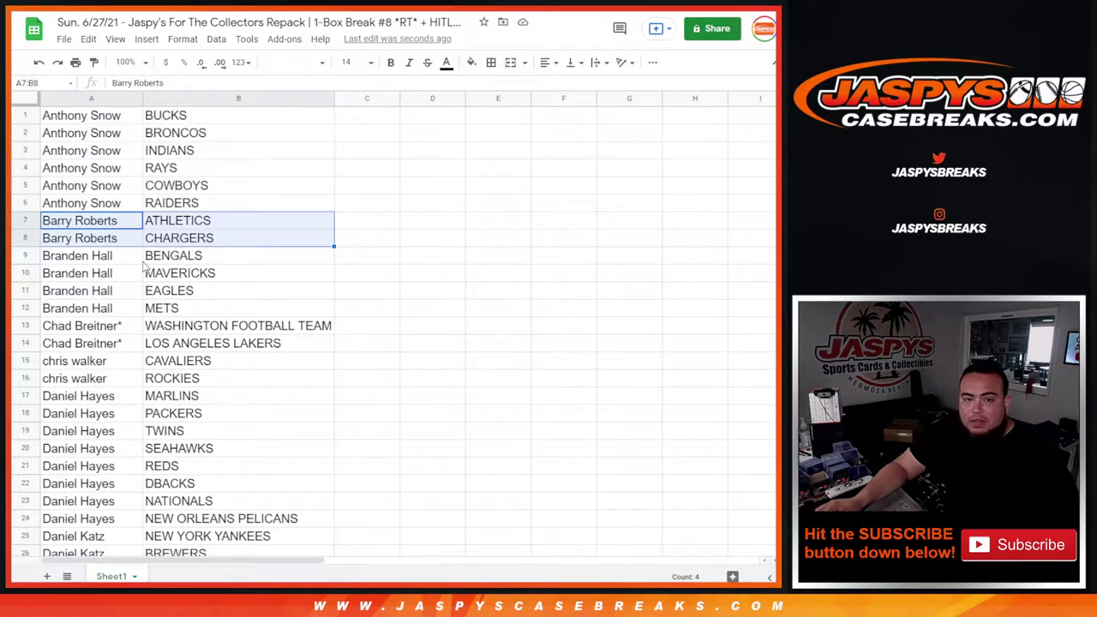
pyautogui.moveTo(113, 257); pyautogui.dragTo(229, 310)
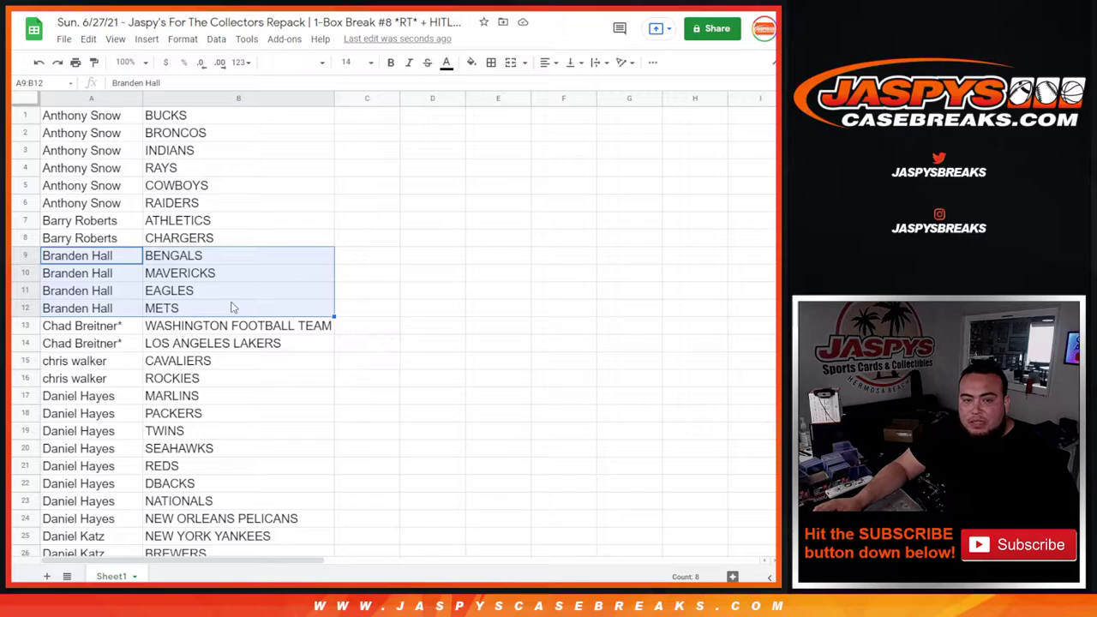
pyautogui.moveTo(119, 331); pyautogui.dragTo(244, 347)
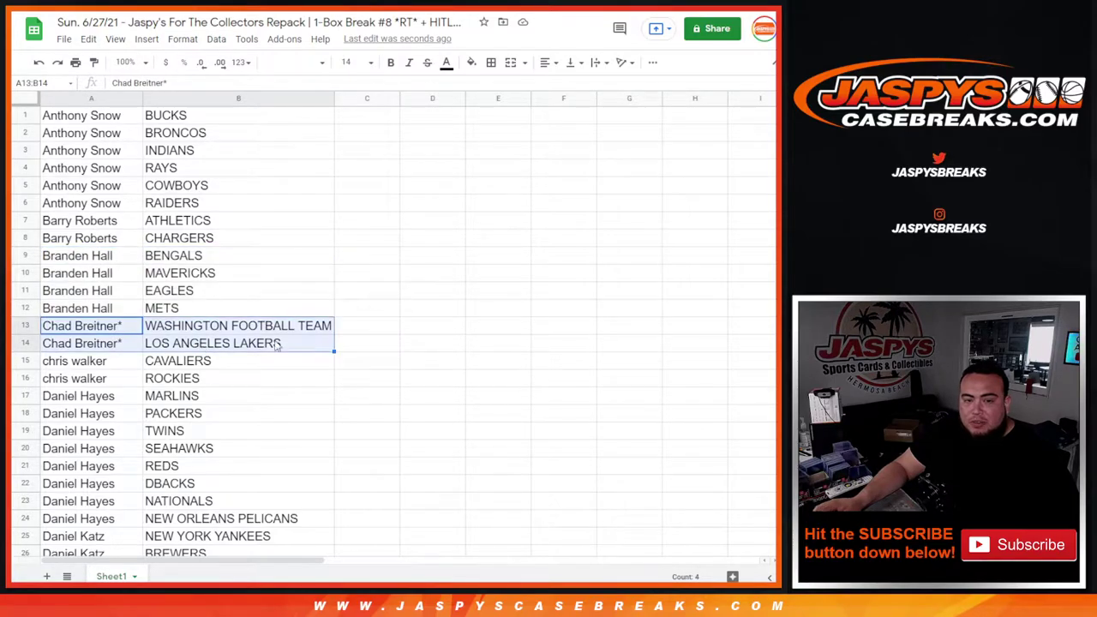
pyautogui.scroll(-2, 249, 271)
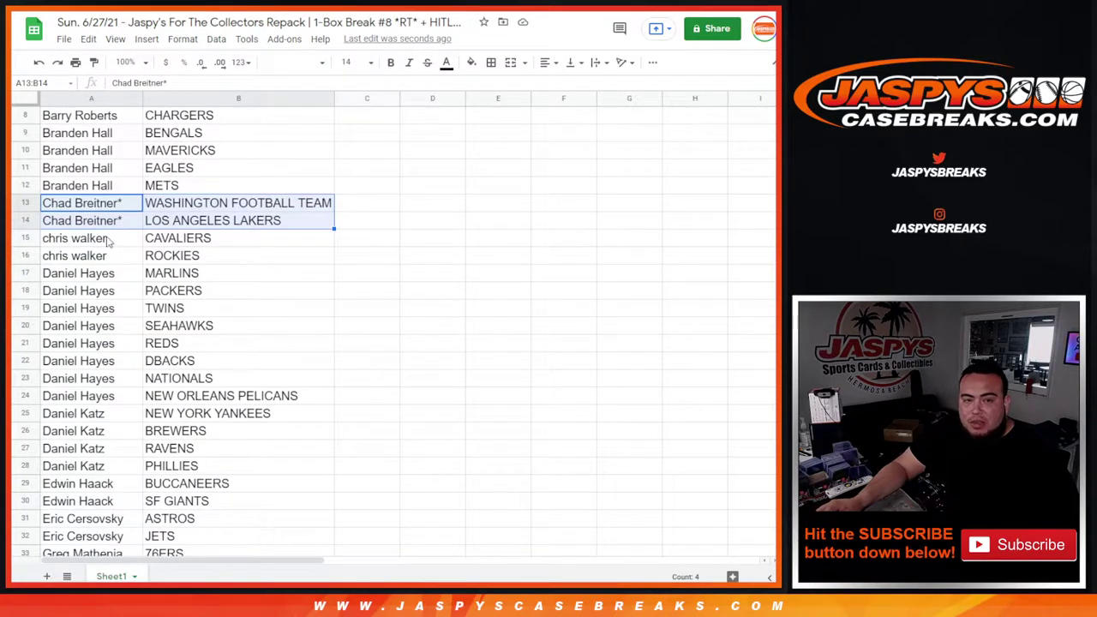
pyautogui.moveTo(107, 242); pyautogui.dragTo(184, 257)
pyautogui.scroll(-2, 194, 247)
pyautogui.moveTo(104, 156); pyautogui.dragTo(291, 264)
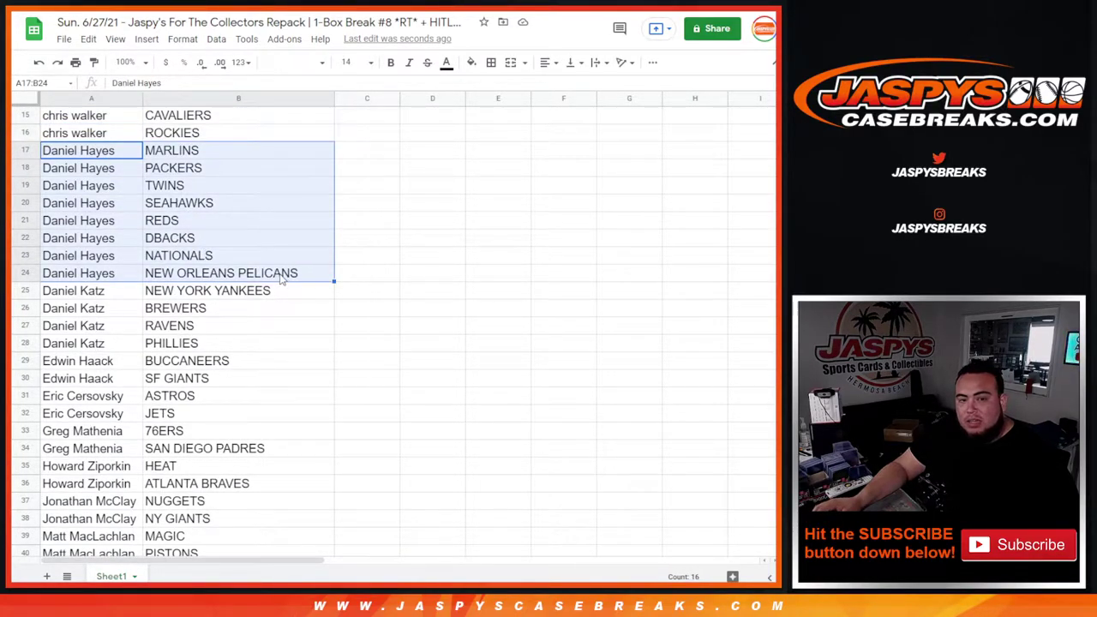
# Continue checking each participant's teams from row 25 through row 48, highlighting the block of names and teams being read
pyautogui.scroll(-2, 292, 272)
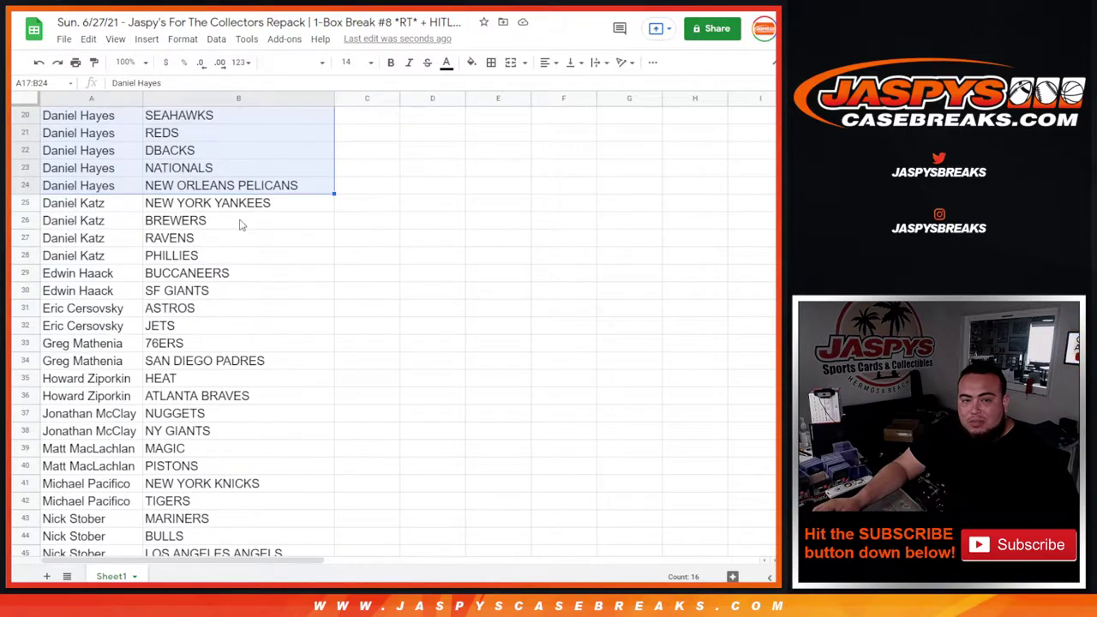
pyautogui.moveTo(101, 207); pyautogui.dragTo(193, 258)
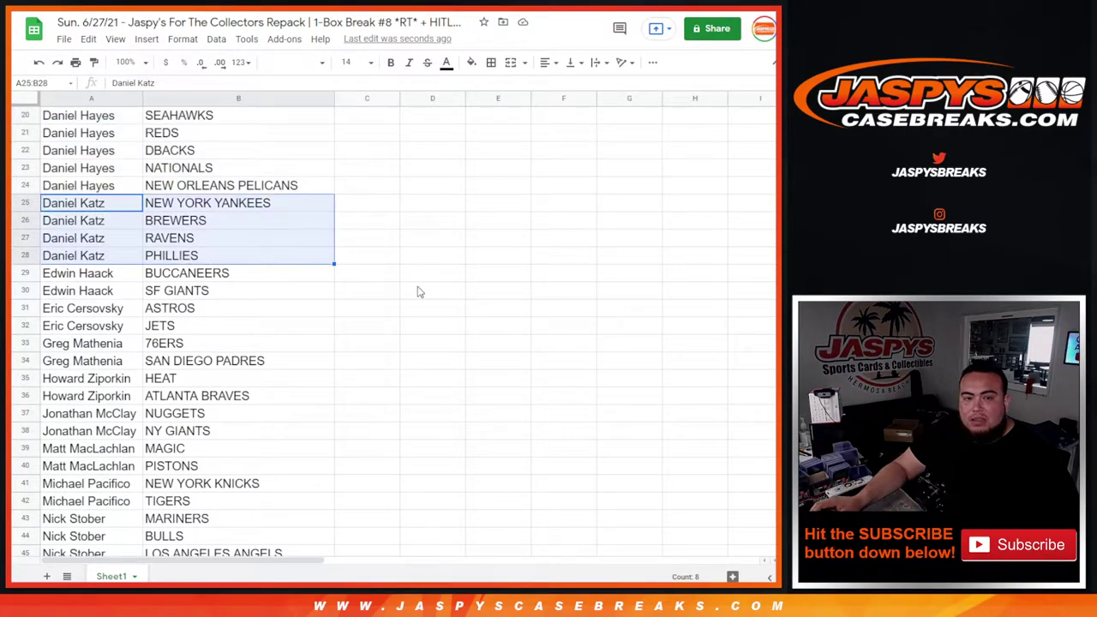
pyautogui.moveTo(111, 276); pyautogui.dragTo(193, 294)
pyautogui.moveTo(97, 312); pyautogui.dragTo(265, 332)
pyautogui.scroll(-2, 264, 313)
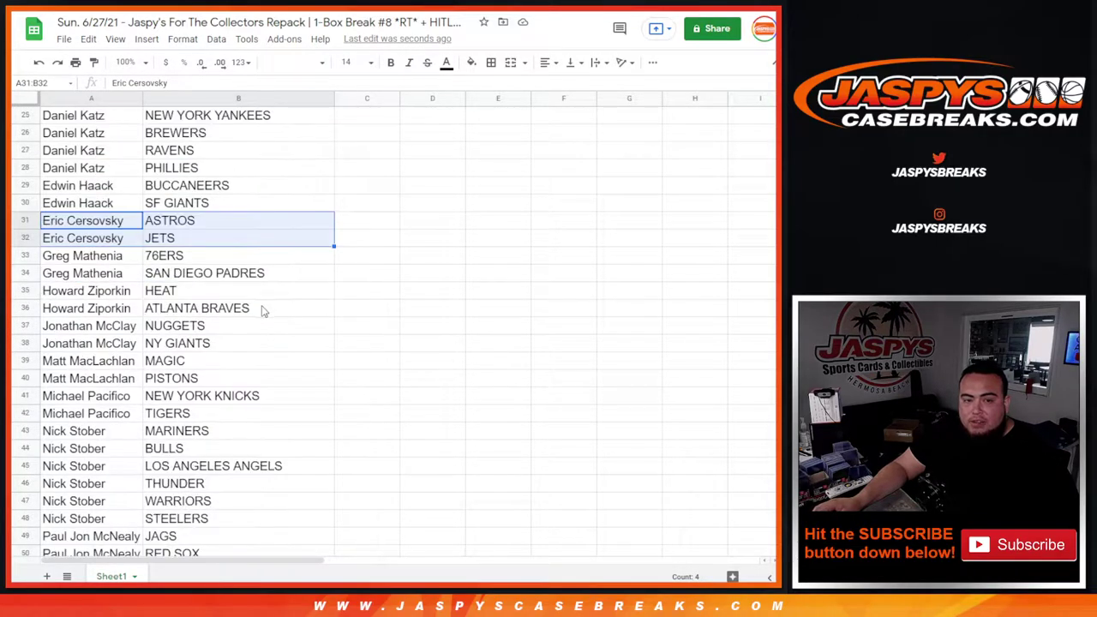
pyautogui.moveTo(102, 259); pyautogui.dragTo(184, 276)
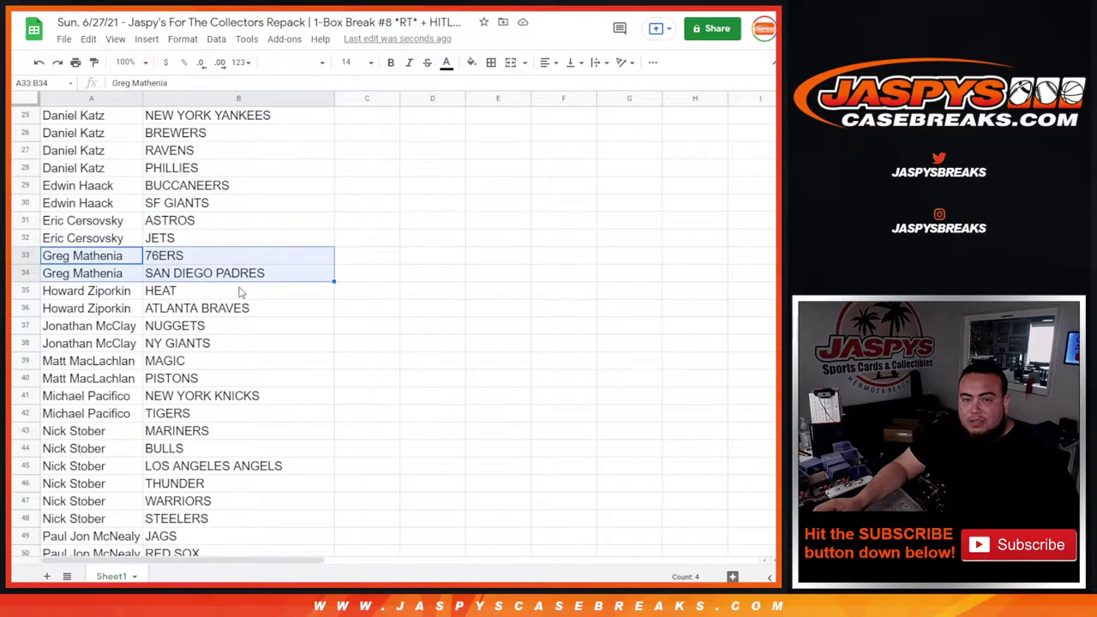
pyautogui.scroll(-2, 120, 238)
pyautogui.moveTo(104, 209); pyautogui.dragTo(182, 265)
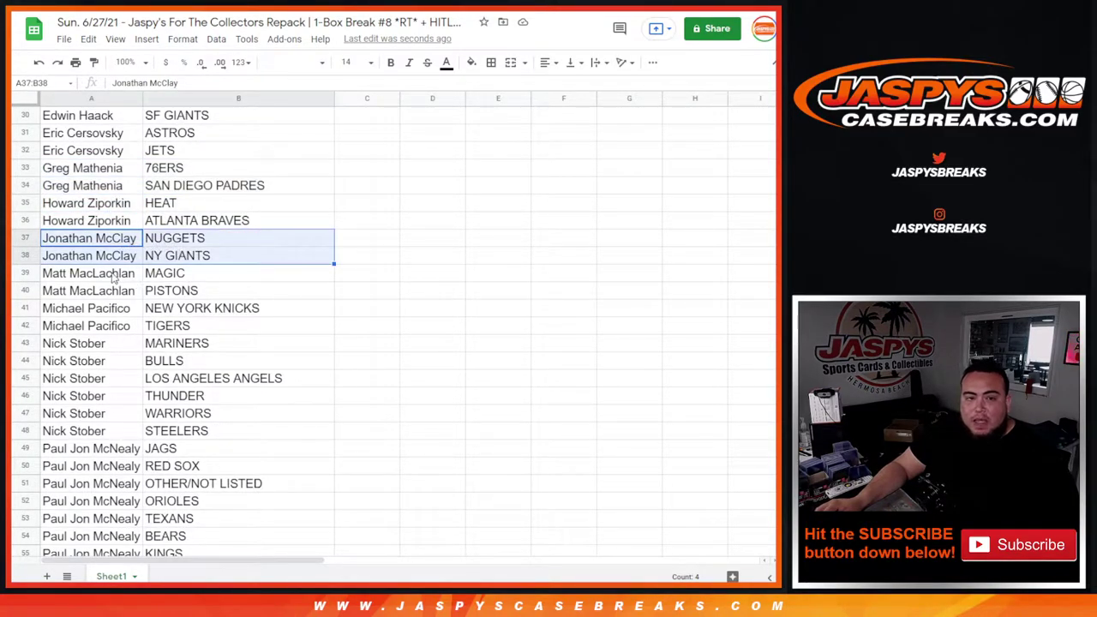
pyautogui.moveTo(116, 273); pyautogui.dragTo(193, 296)
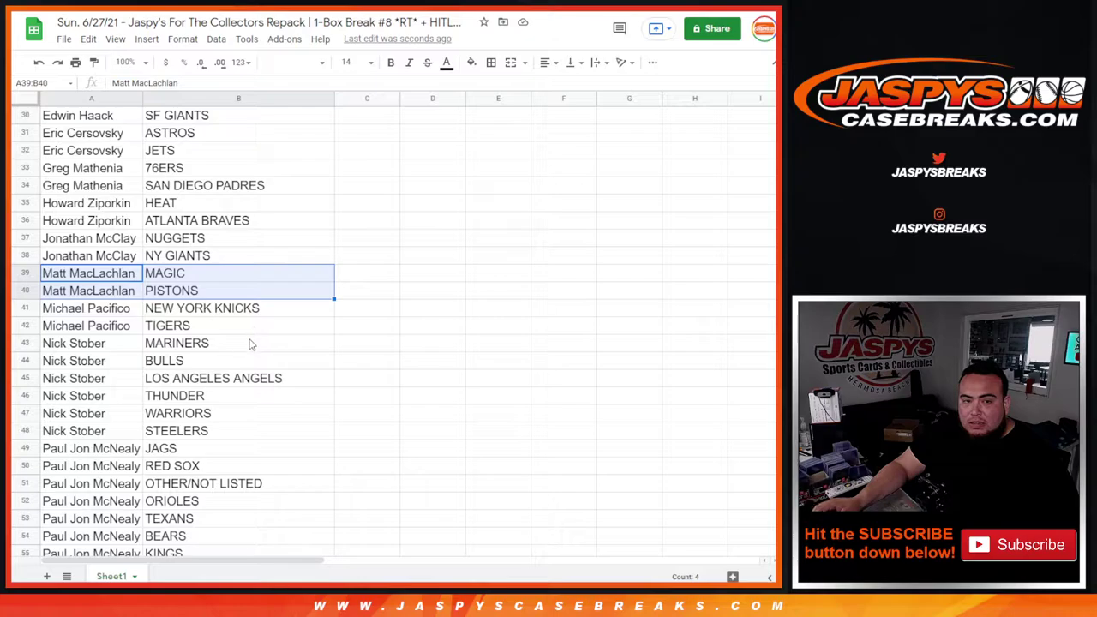
pyautogui.moveTo(101, 310); pyautogui.dragTo(208, 335)
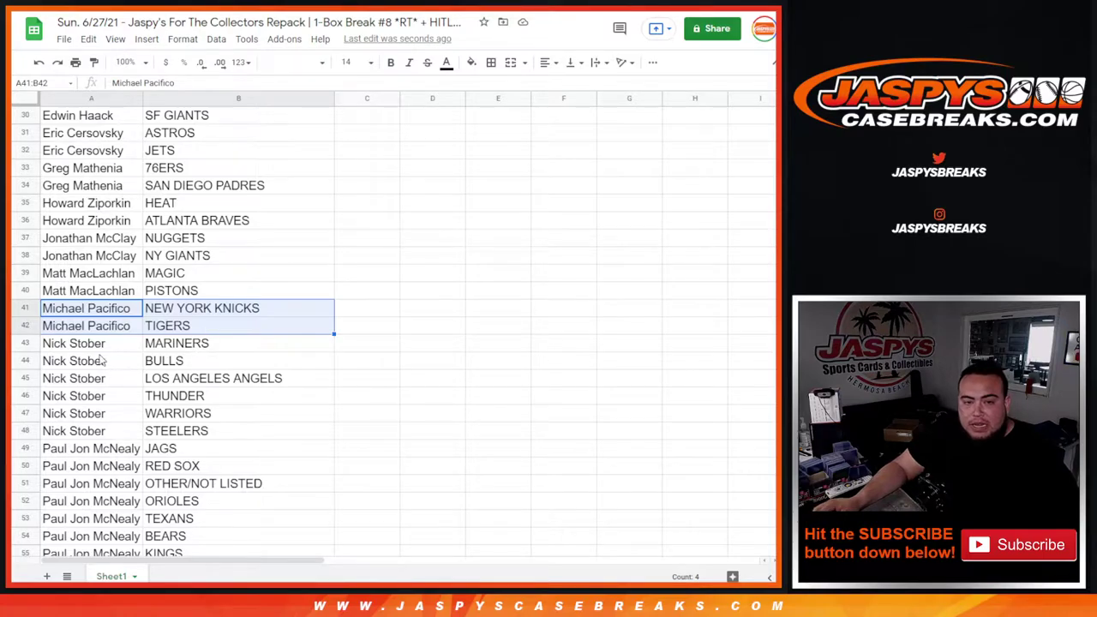
pyautogui.moveTo(84, 347); pyautogui.dragTo(266, 441)
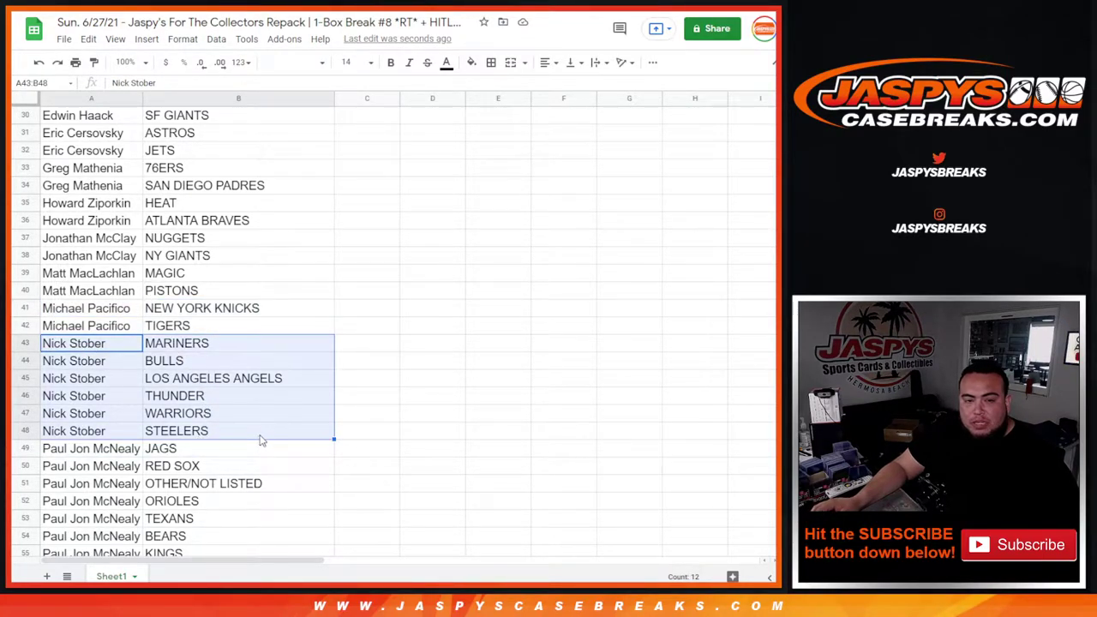
# Check the remaining participants' teams from row 49 through row 74, highlighting each participant's block of names and teams
pyautogui.scroll(-4, 249, 437)
pyautogui.moveTo(85, 238); pyautogui.dragTo(210, 362)
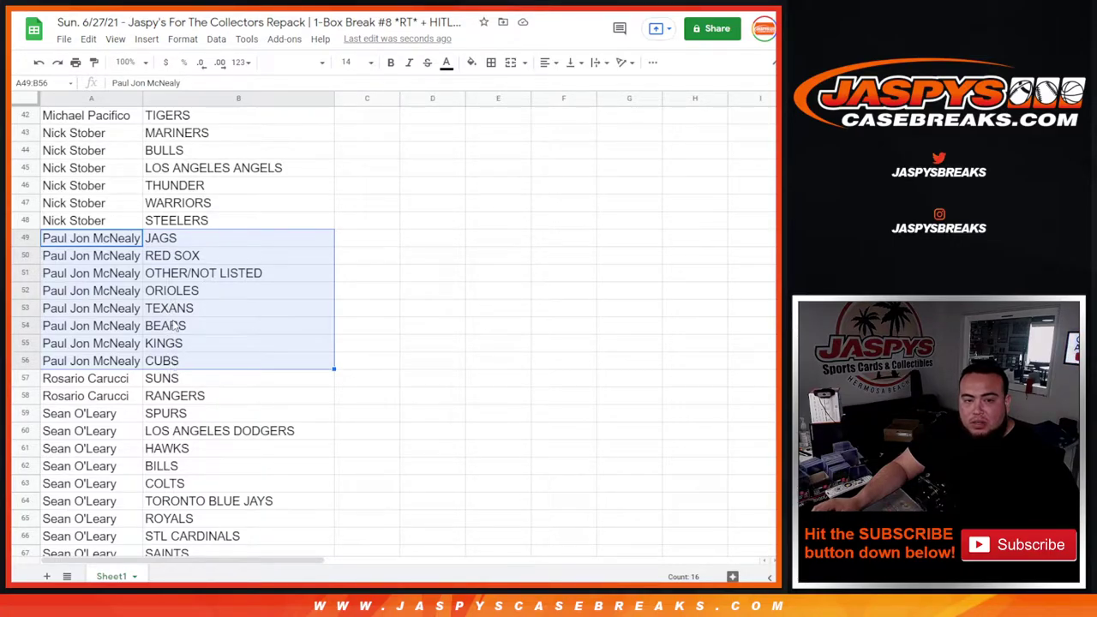
pyautogui.scroll(-2, 128, 294)
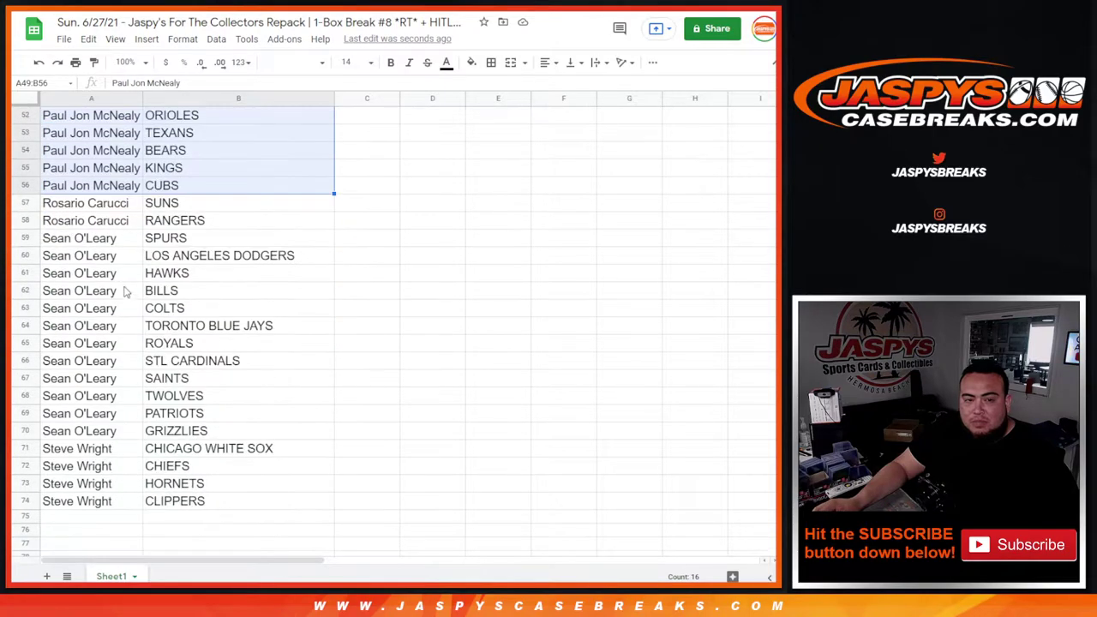
pyautogui.click(107, 212)
pyautogui.keyDown('shift'); pyautogui.click(183, 224); pyautogui.keyUp('shift')
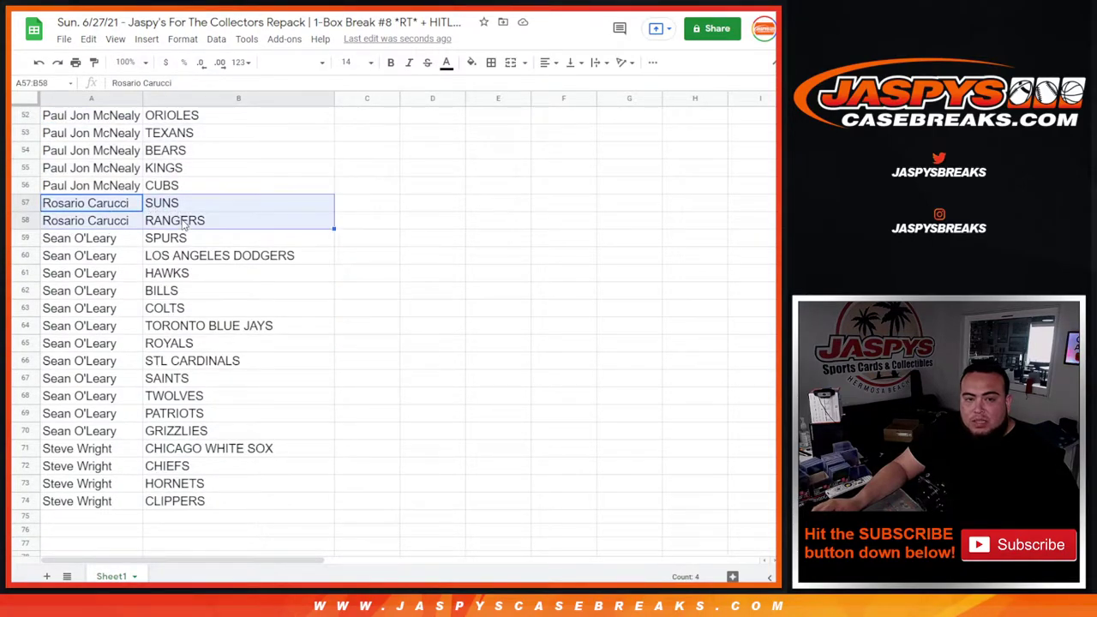
pyautogui.moveTo(109, 243); pyautogui.dragTo(216, 504)
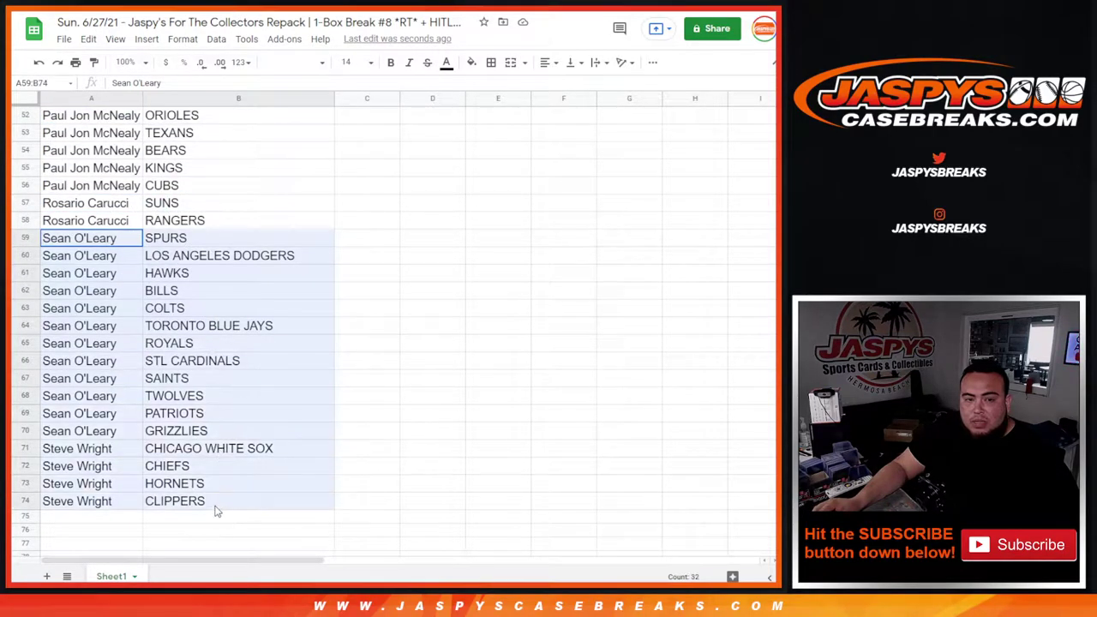
pyautogui.click(171, 332)
pyautogui.moveTo(104, 246); pyautogui.dragTo(308, 431)
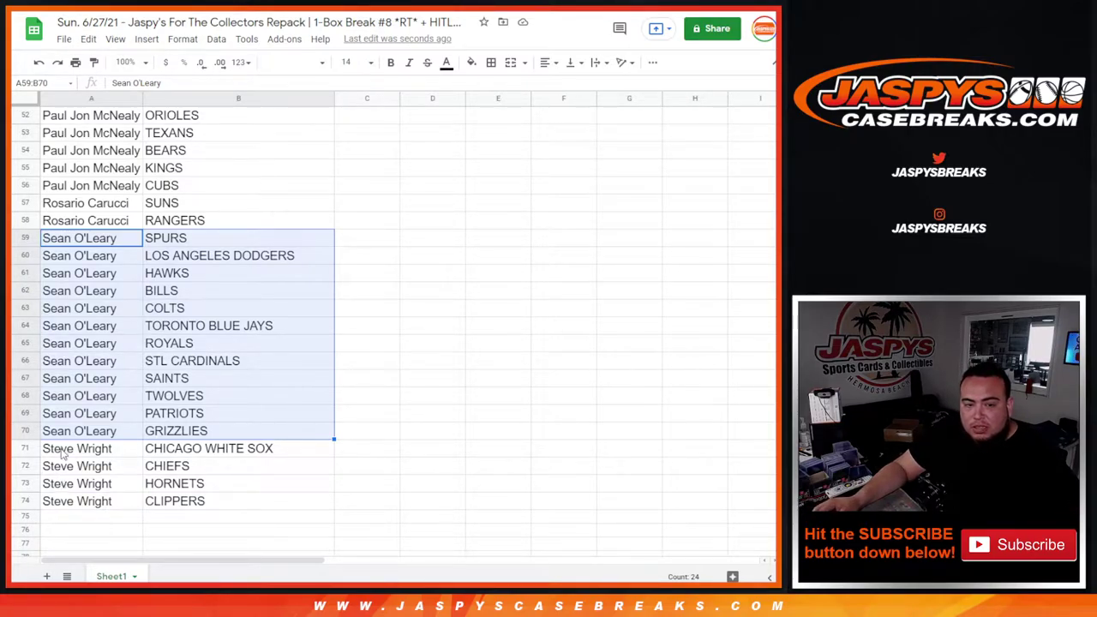
pyautogui.moveTo(76, 455); pyautogui.dragTo(229, 504)
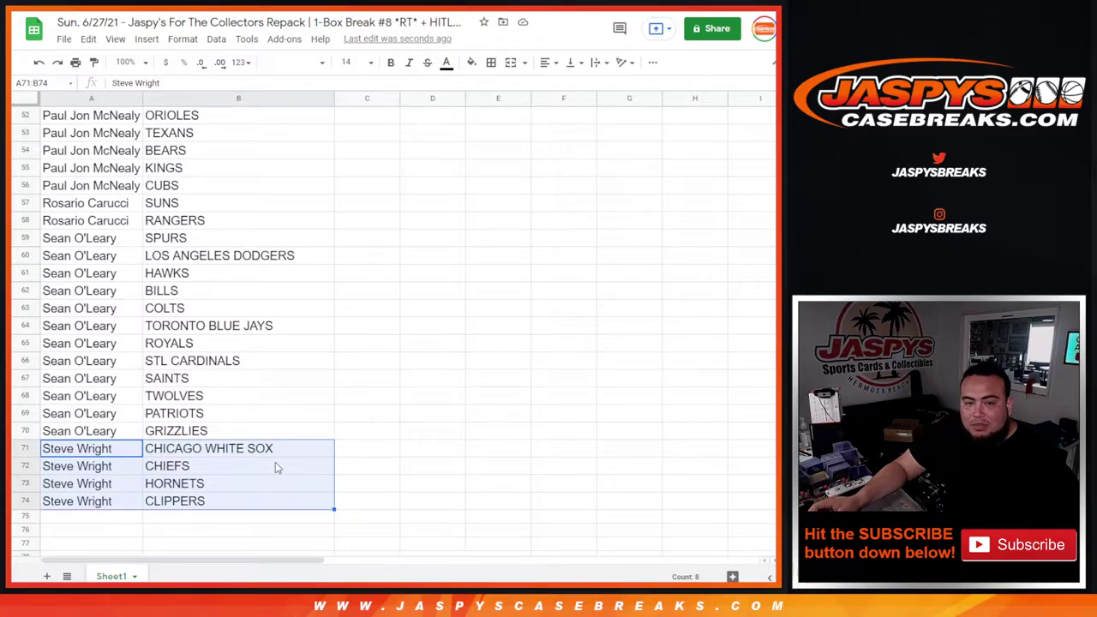
# Sort the sheet by column B from A to Z so the teams are listed alphabetically
pyautogui.scroll(15, 275, 463)
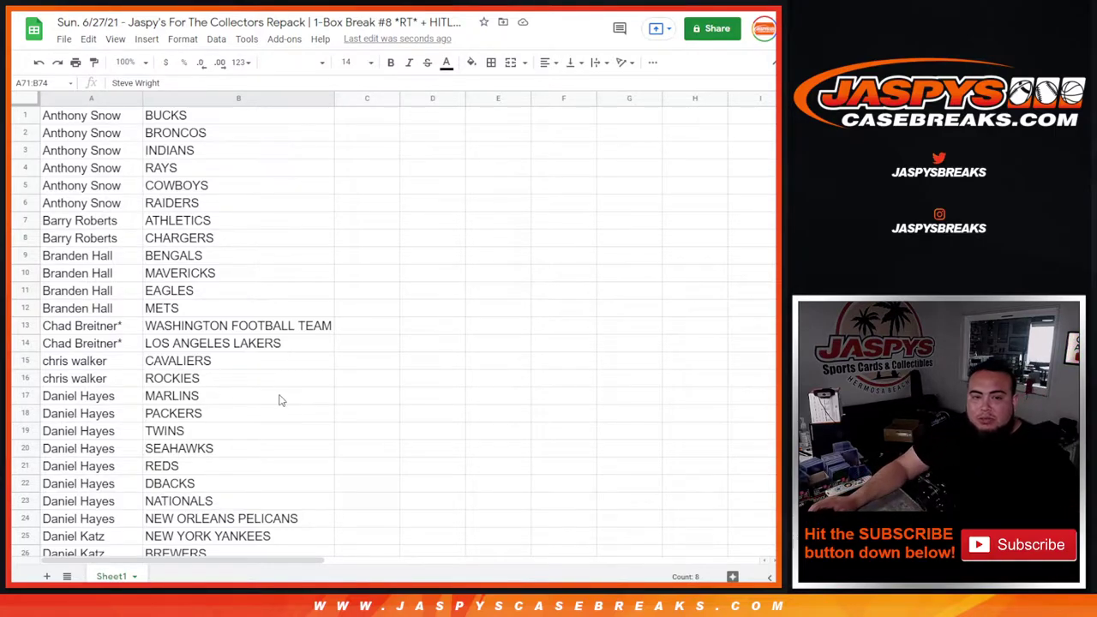
pyautogui.click(329, 103)
pyautogui.click(369, 387)
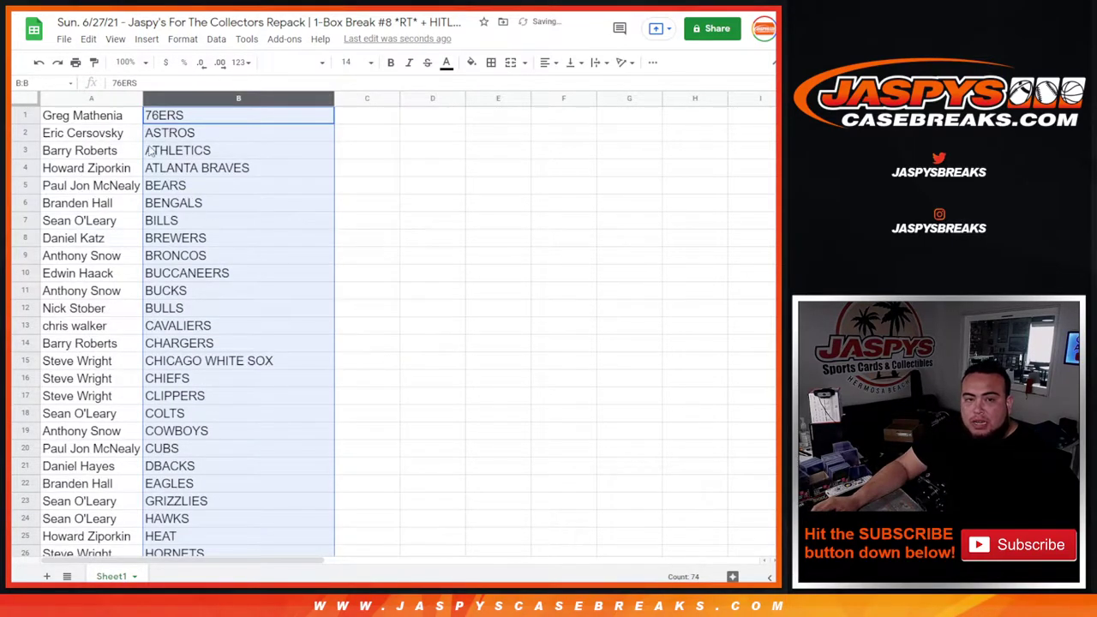
# Apply all borders to the pairings in A1:B74 and center the text horizontally
pyautogui.moveTo(117, 120); pyautogui.dragTo(286, 477)
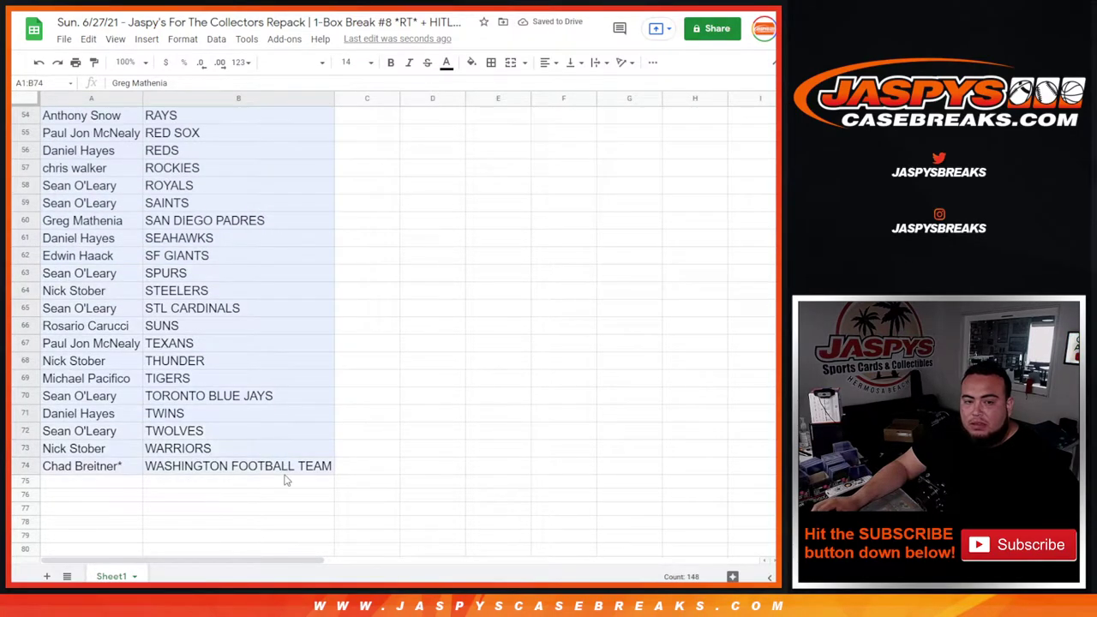
pyautogui.scroll(6, 453, 361)
pyautogui.scroll(4, 455, 362)
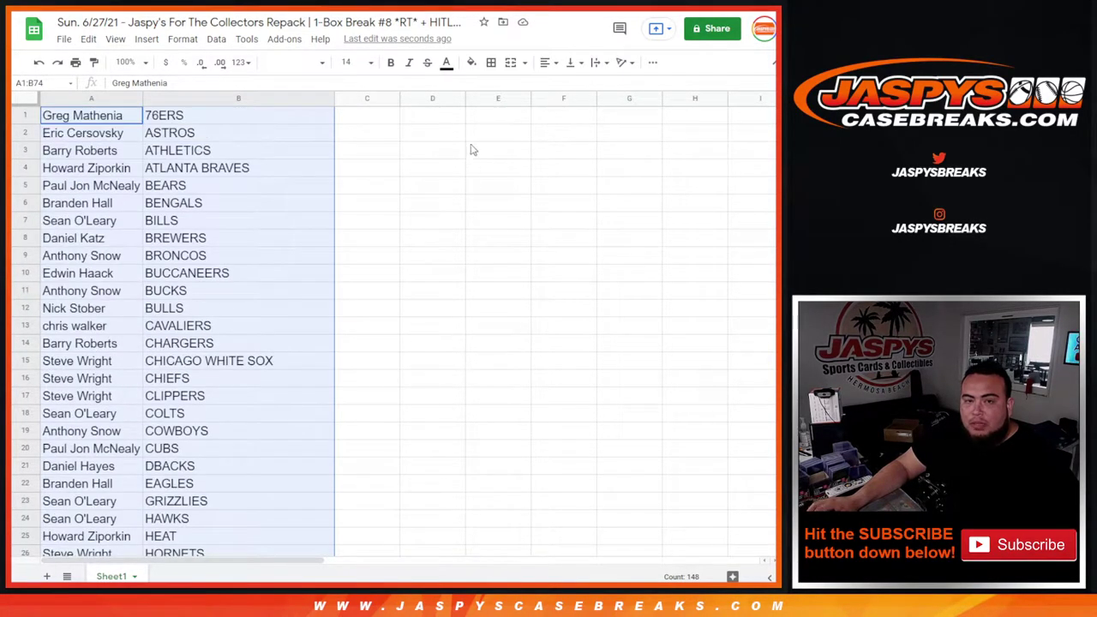
pyautogui.click(491, 61)
pyautogui.click(499, 86)
pyautogui.click(549, 61)
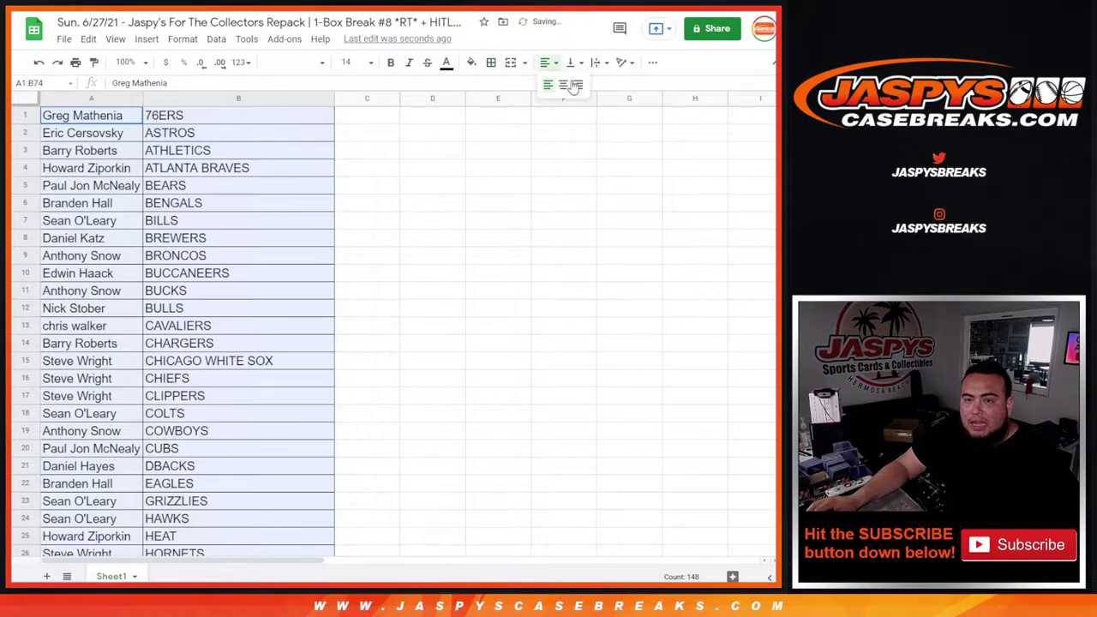
pyautogui.click(563, 84)
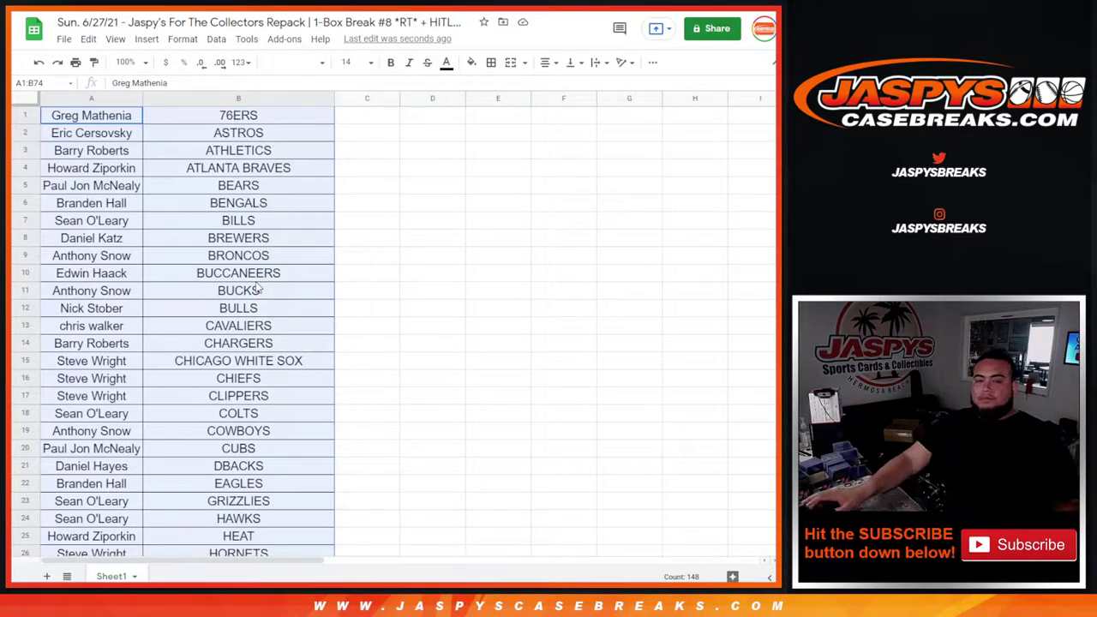
# Print the current sheet on Letter paper in portrait orientation, scaled to fit to page, as one copy on the Samsung M2020 printer
pyautogui.click(75, 62)
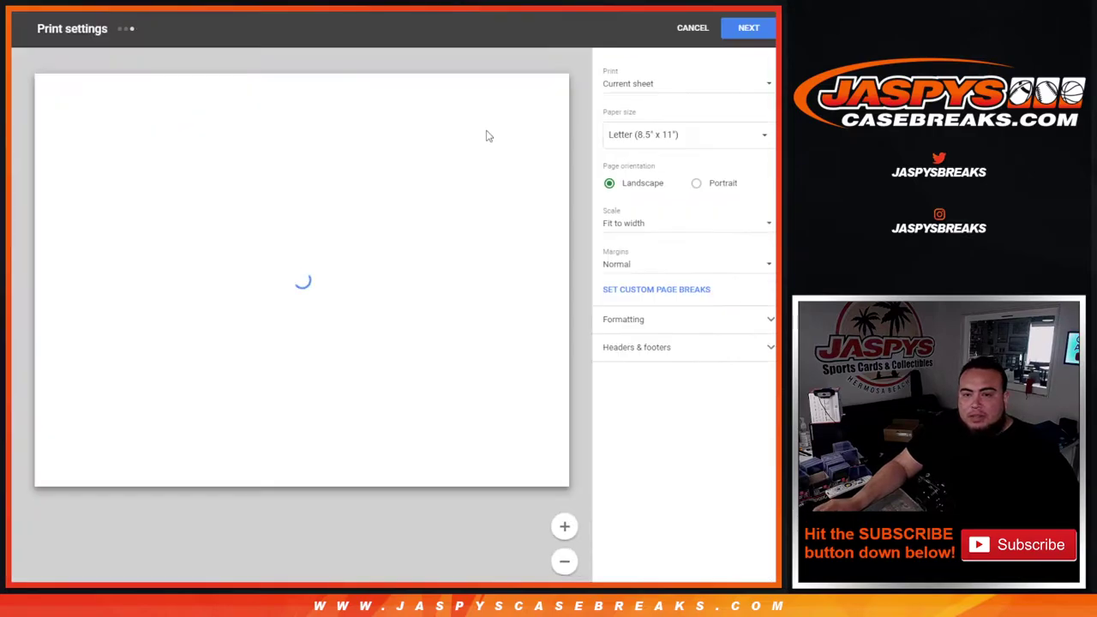
pyautogui.click(696, 182)
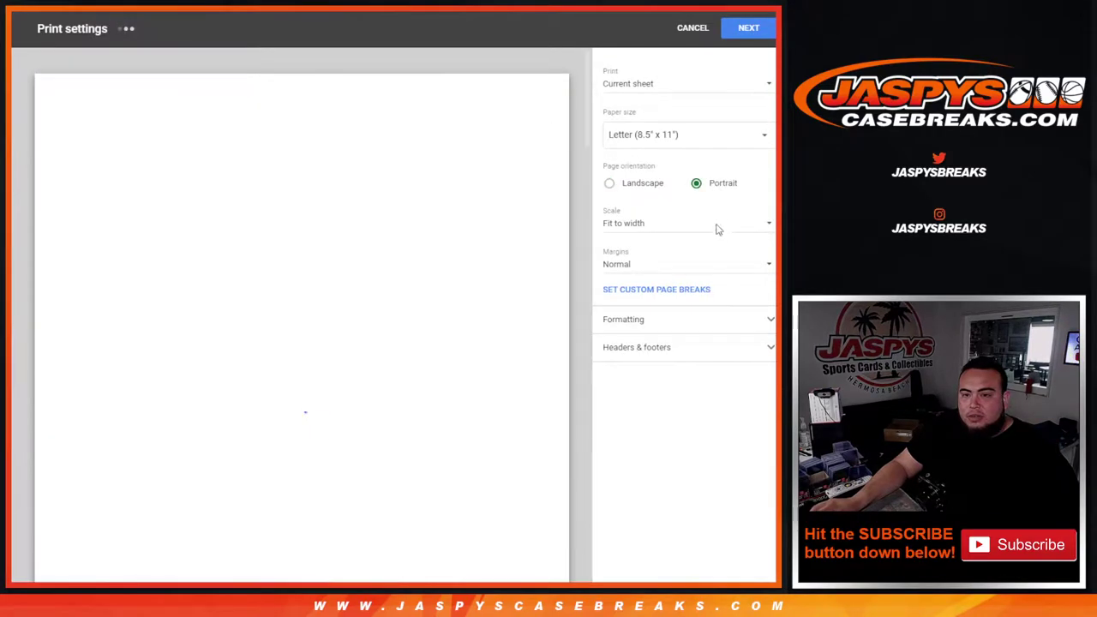
pyautogui.click(652, 223)
pyautogui.click(652, 270)
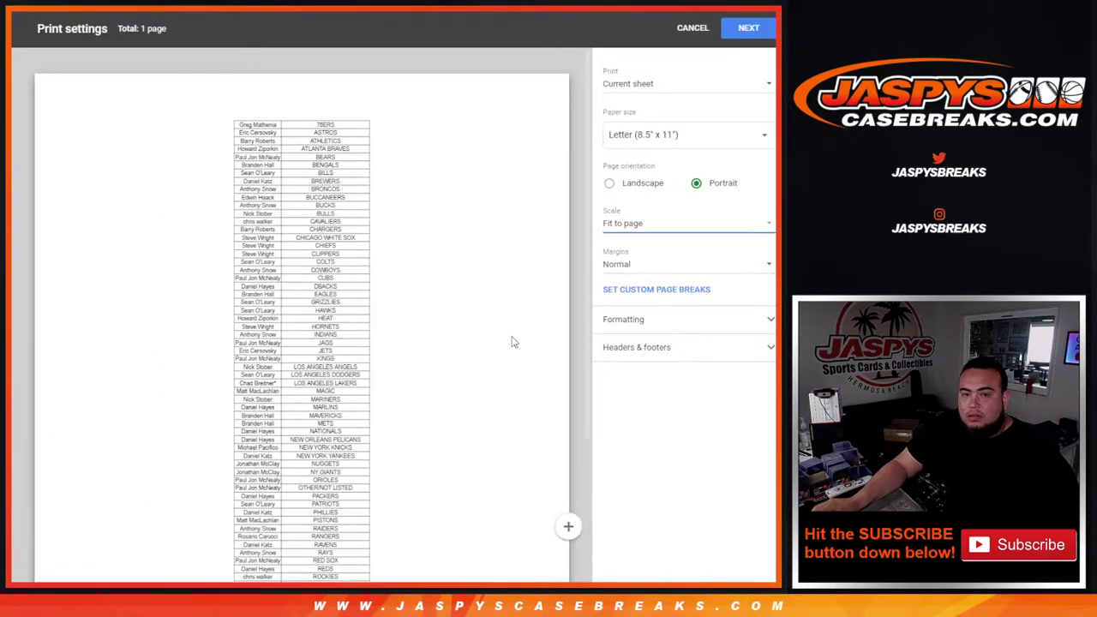
pyautogui.scroll(-3, 514, 343)
pyautogui.click(695, 352)
pyautogui.click(665, 400)
pyautogui.click(746, 28)
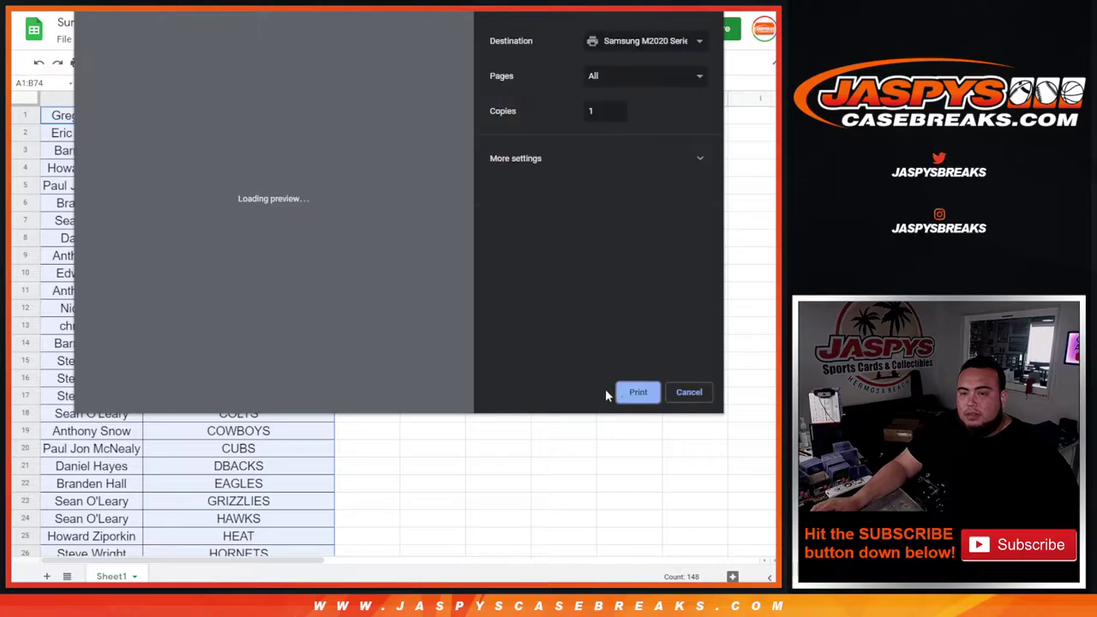
pyautogui.click(636, 392)
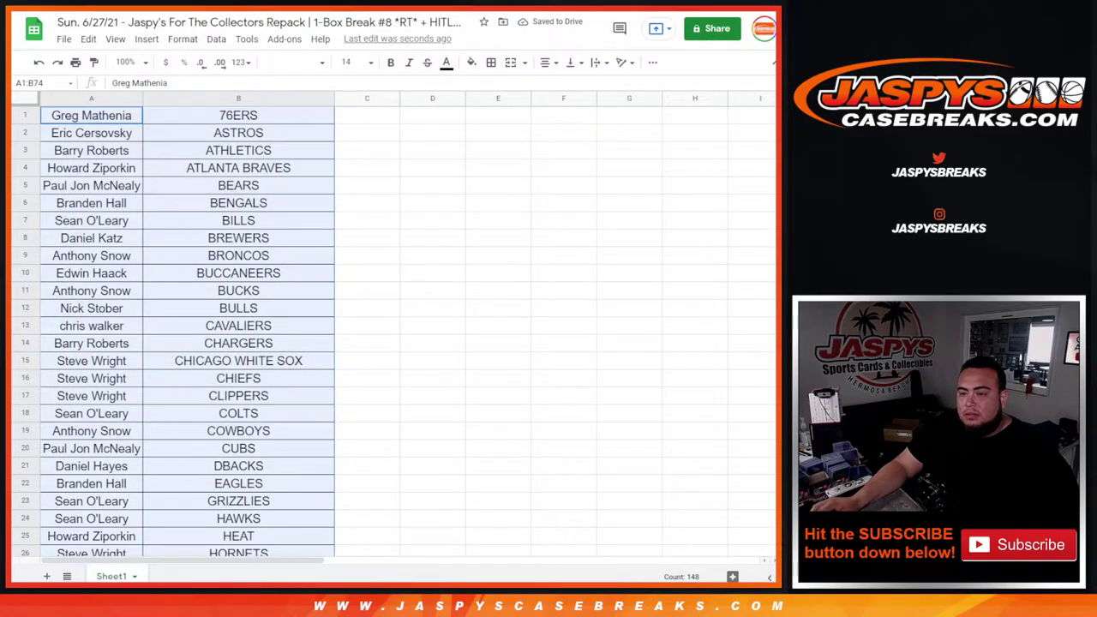
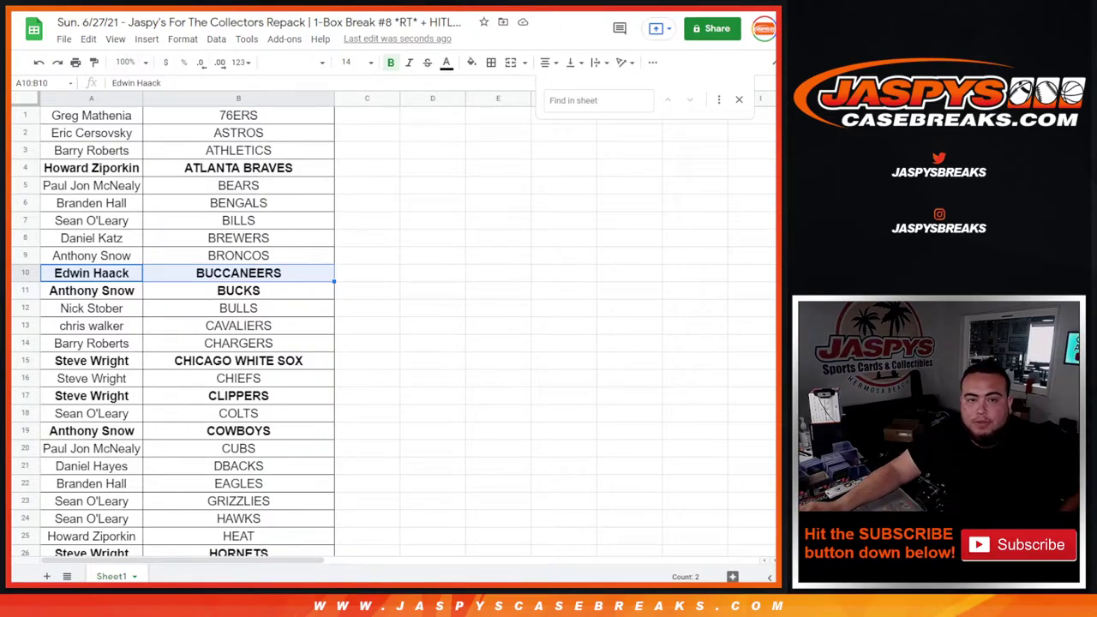
# Copy the participant names in A1:A74 of the pairings sheet
pyautogui.moveTo(91, 115); pyautogui.dragTo(117, 310)
pyautogui.scroll(-3, 117, 302)
pyautogui.rightClick(129, 257)
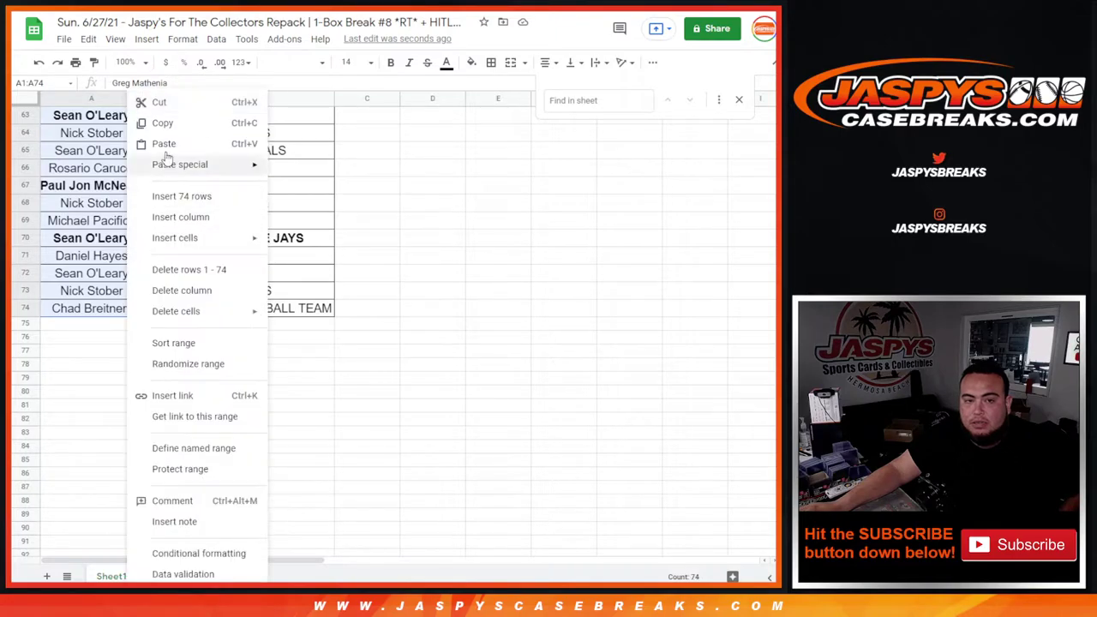
pyautogui.click(162, 122)
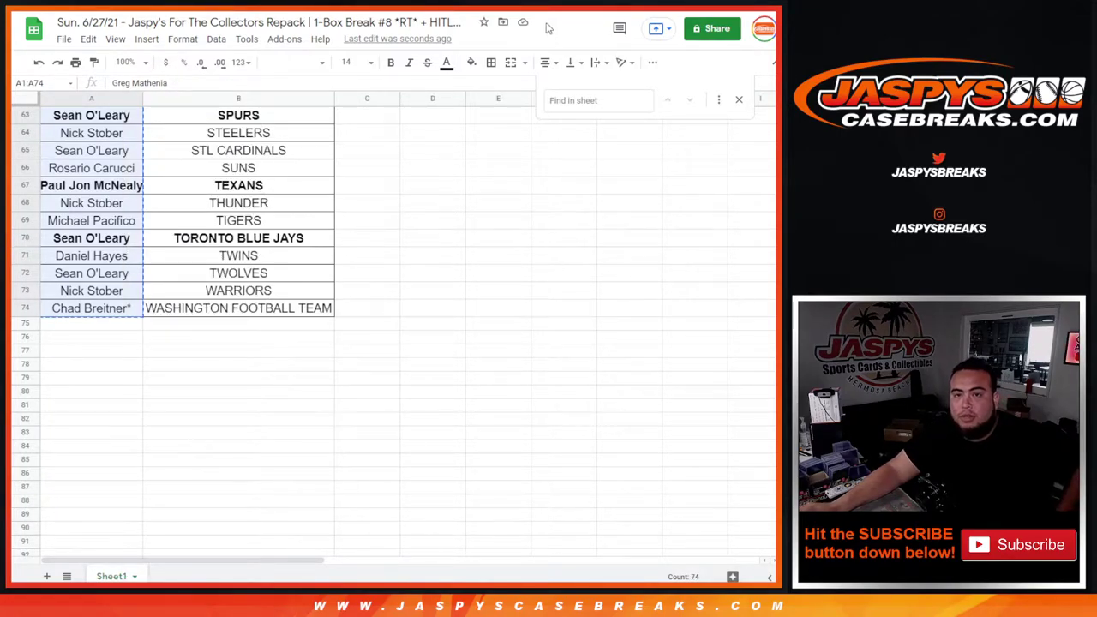
# Switch to the JASPY SHOW NOTES spreadsheet and select the first empty cell, A260, below the names on the promo(6/23) sheet
pyautogui.hotkey('ctrl', 'Tab')
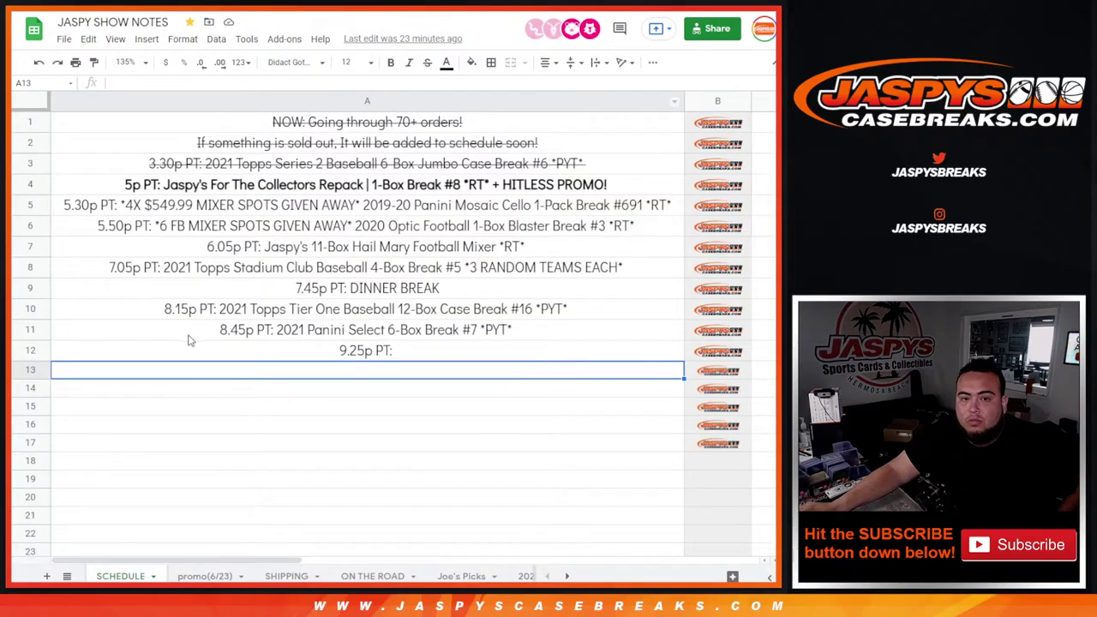
pyautogui.click(207, 576)
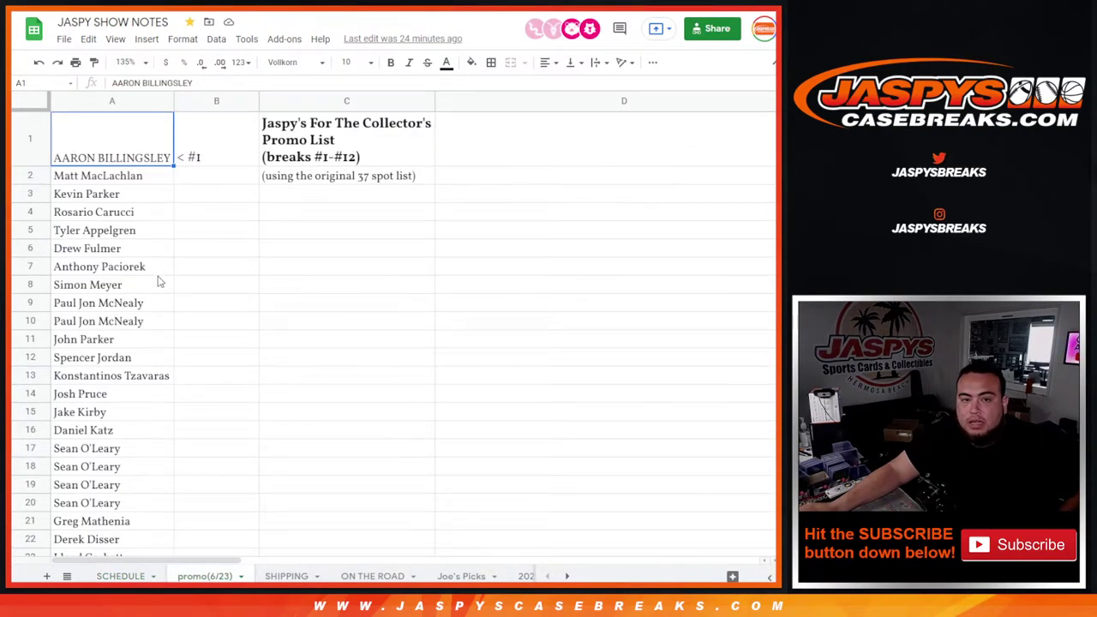
pyautogui.scroll(-10, 159, 282)
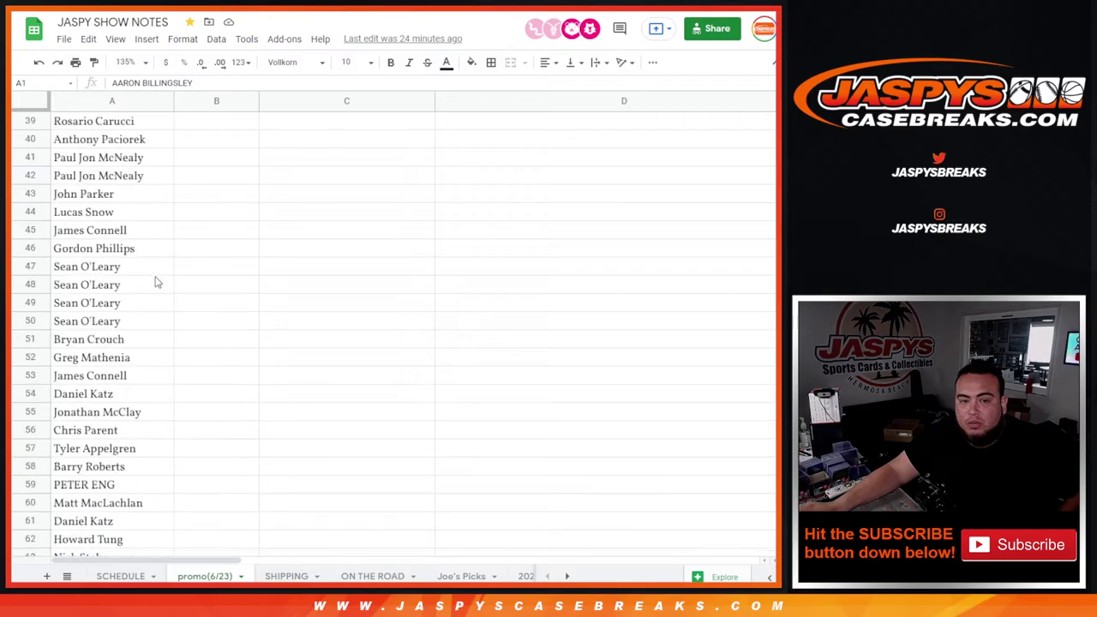
pyautogui.scroll(-20, 157, 283)
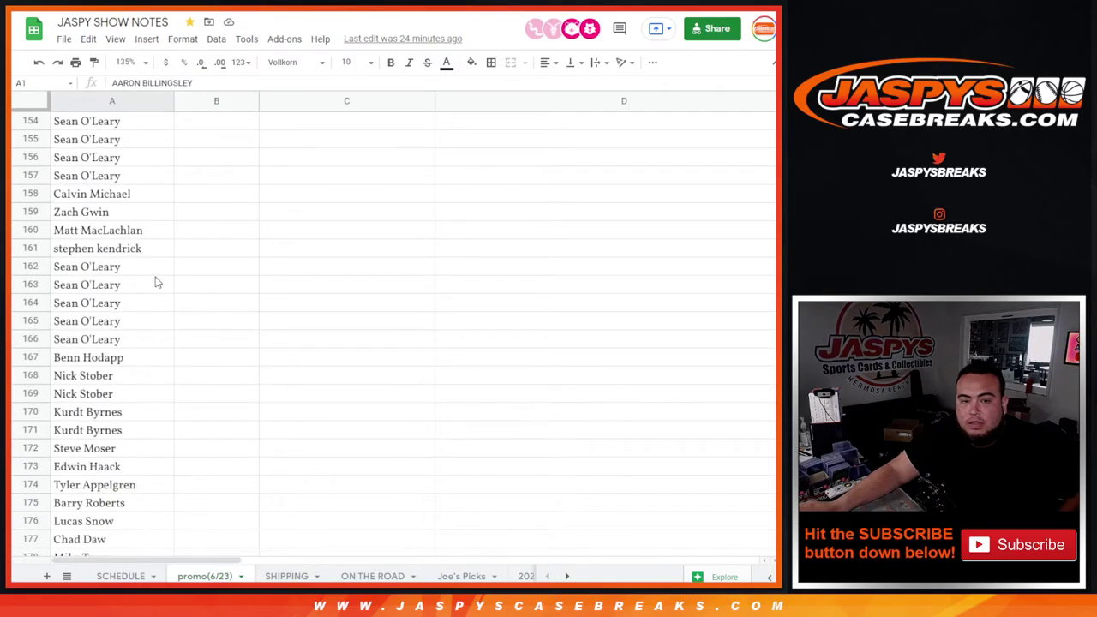
pyautogui.scroll(-20, 157, 282)
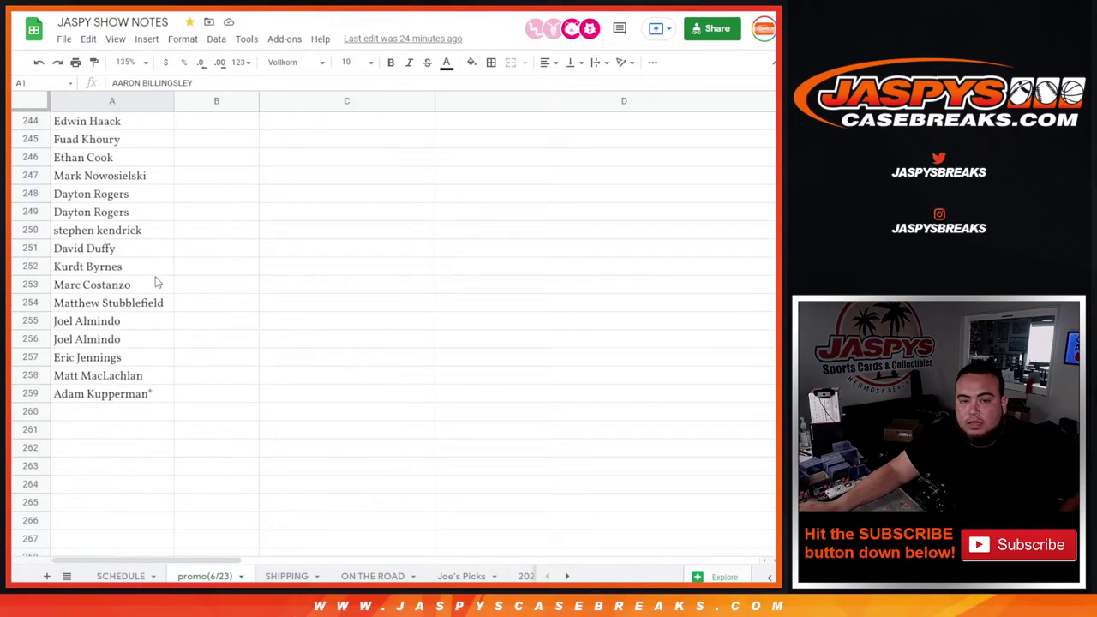
pyautogui.scroll(-2, 157, 282)
pyautogui.click(144, 326)
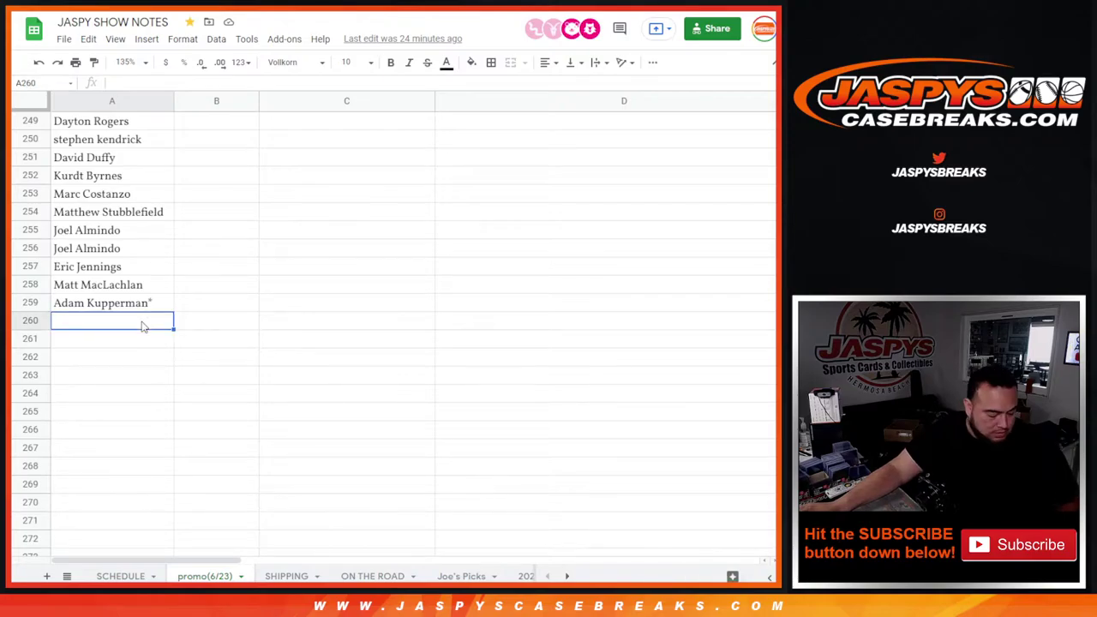
# Paste the copied participant names starting at A260 and review the pasted block A260:A333
pyautogui.hotkey('ctrl', 'v')
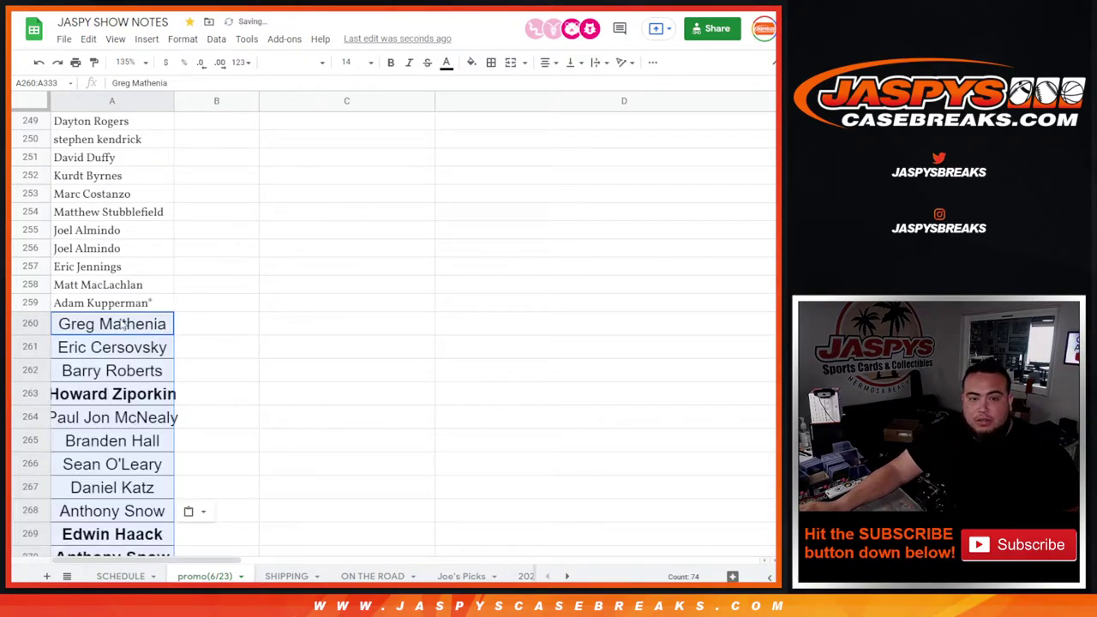
pyautogui.click(120, 307)
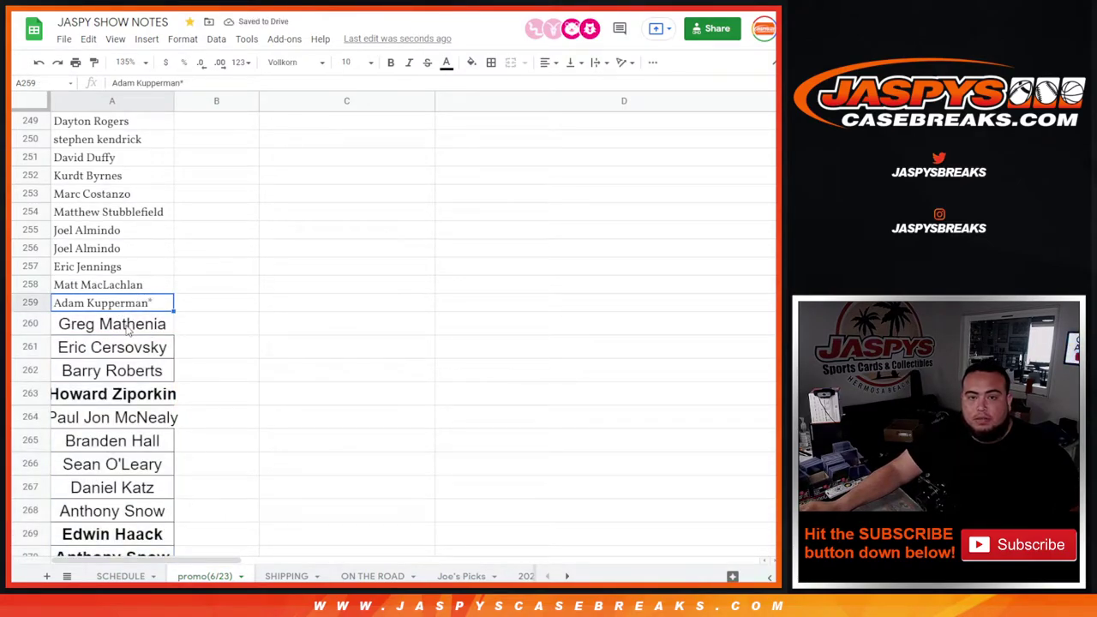
pyautogui.moveTo(127, 334); pyautogui.dragTo(137, 454)
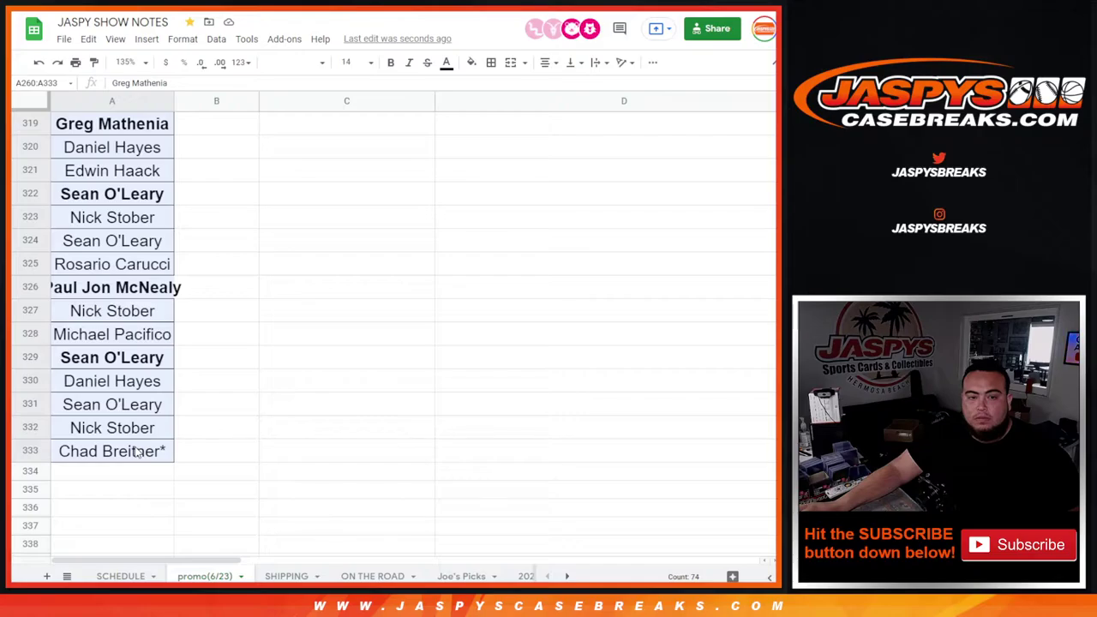
pyautogui.scroll(20, 137, 455)
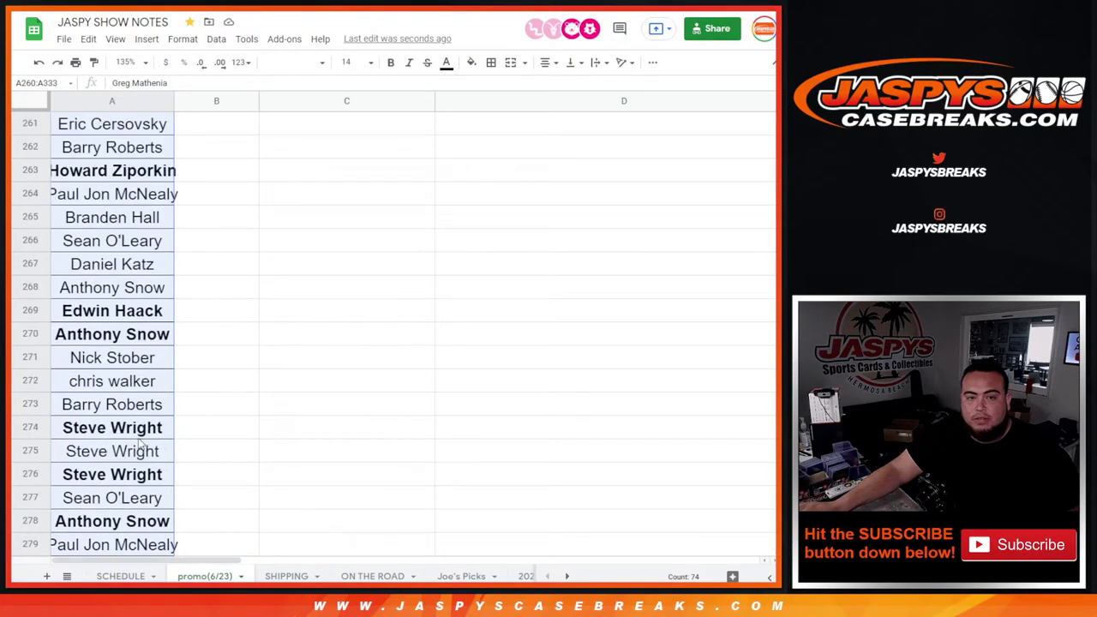
pyautogui.scroll(-3, 141, 445)
pyautogui.scroll(3, 154, 411)
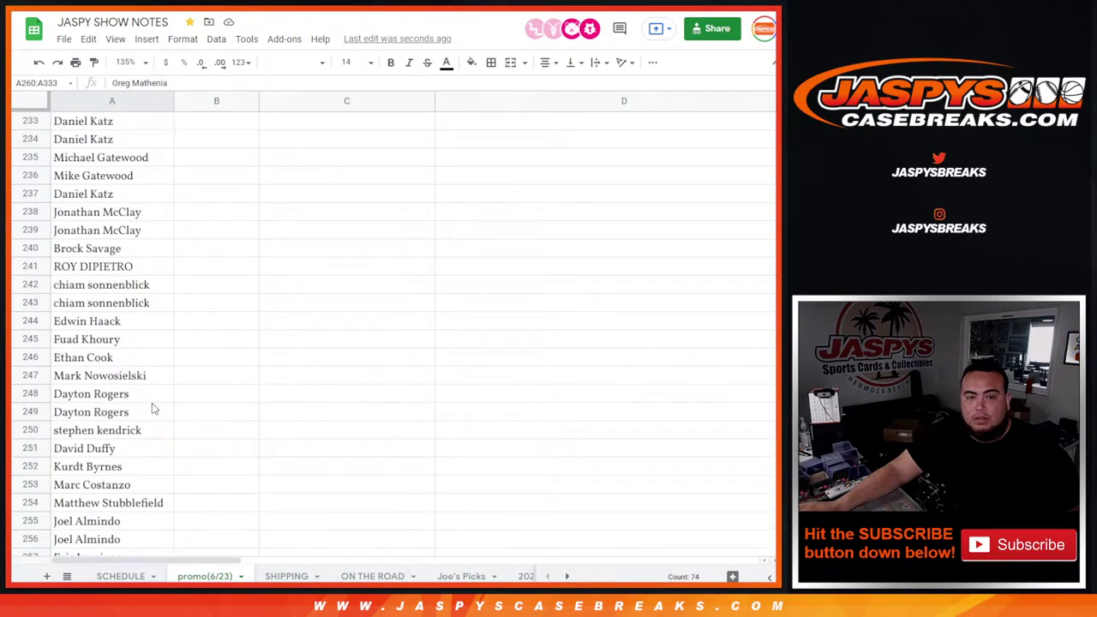
pyautogui.scroll(-7, 154, 403)
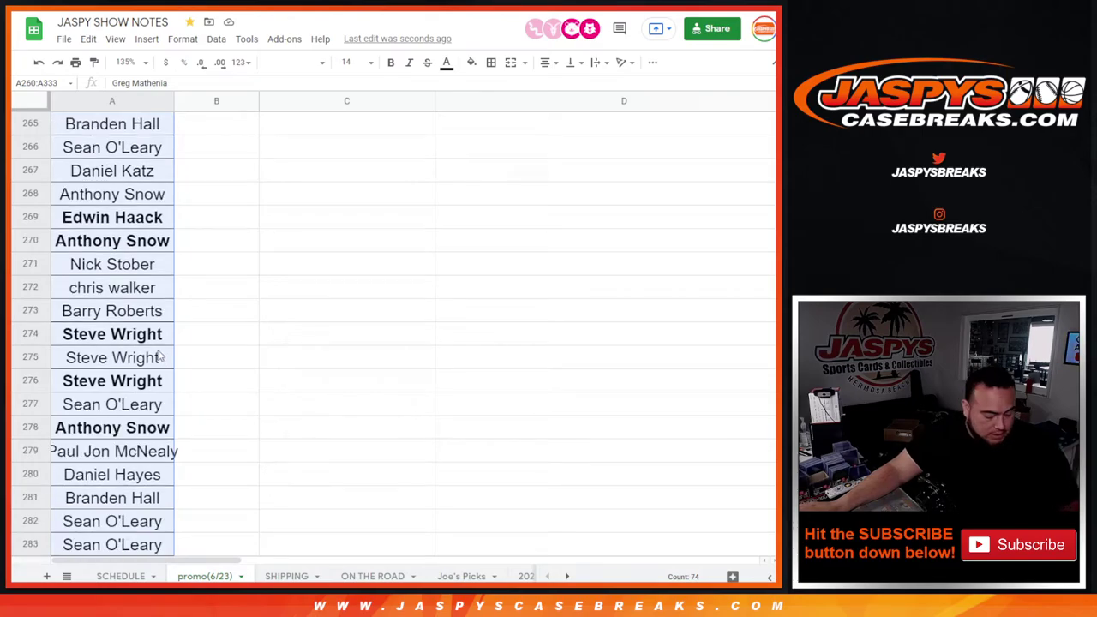
# Clear the pasted names in A260:A333, and undo both the clearing and the paste
pyautogui.press('Delete')
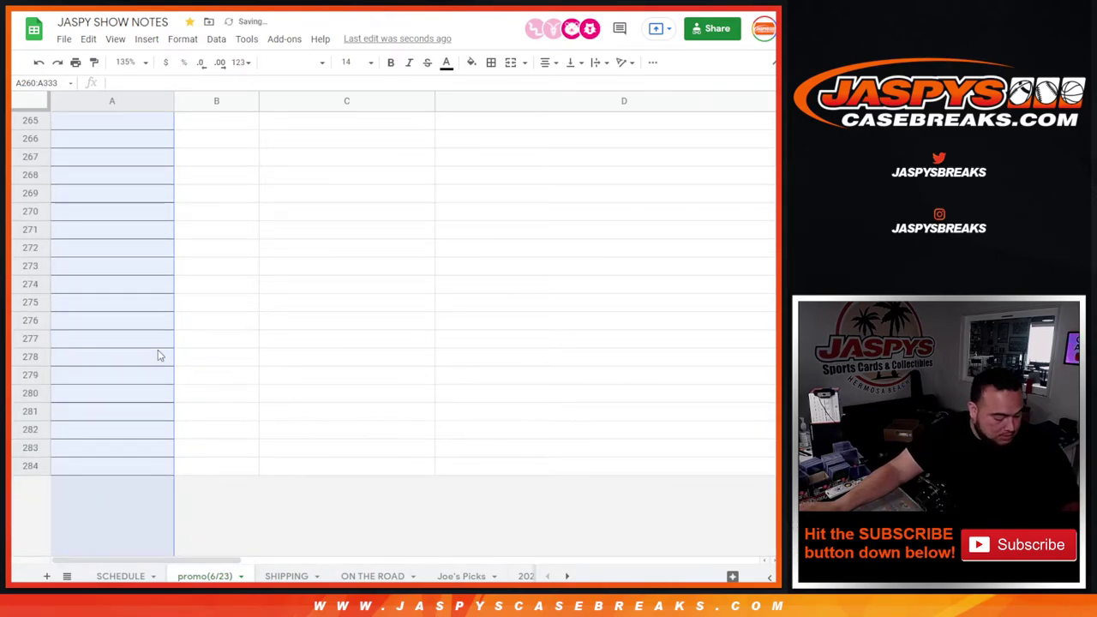
pyautogui.hotkey('ctrl', 'z')
pyautogui.hotkey('ctrl', 'z')
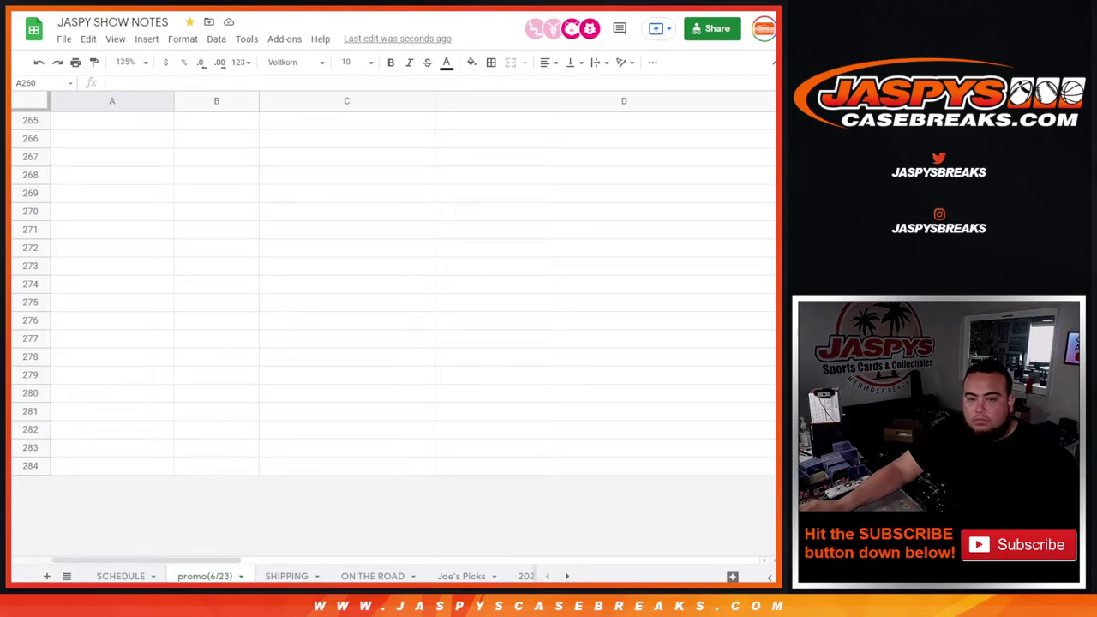
# Paste the break's original 37-spot participant list into column A starting at A260
pyautogui.click(197, 157)
pyautogui.scroll(5, 141, 296)
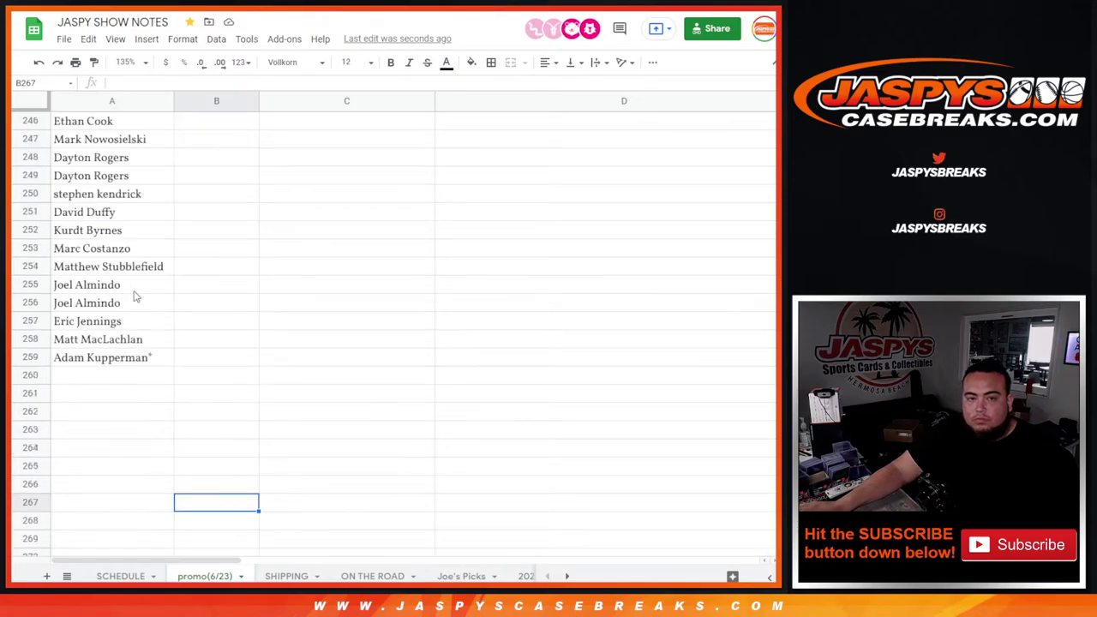
pyautogui.click(124, 357)
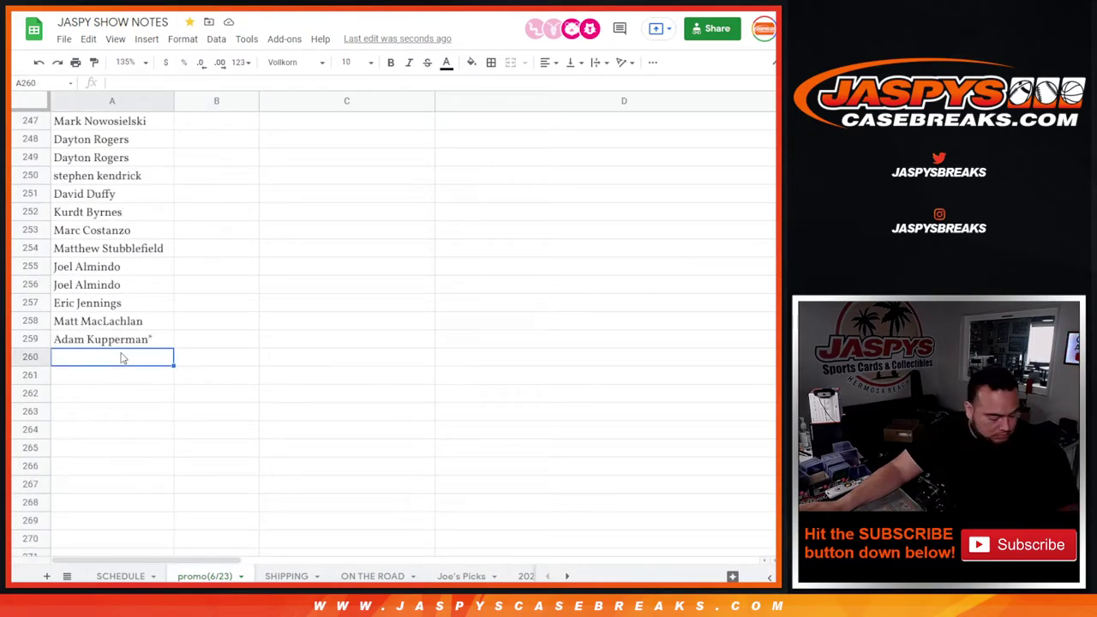
pyautogui.hotkey('ctrl', 'v')
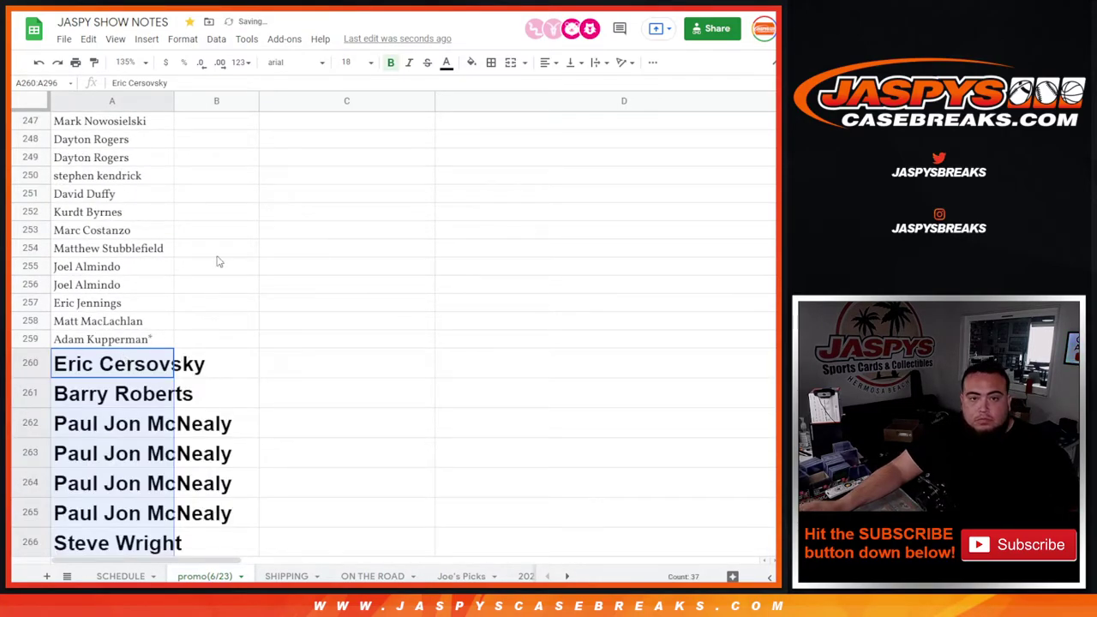
# Format the pasted names in A260:A296 as Vollkorn, size 10, without bold
pyautogui.click(288, 63)
pyautogui.click(313, 163)
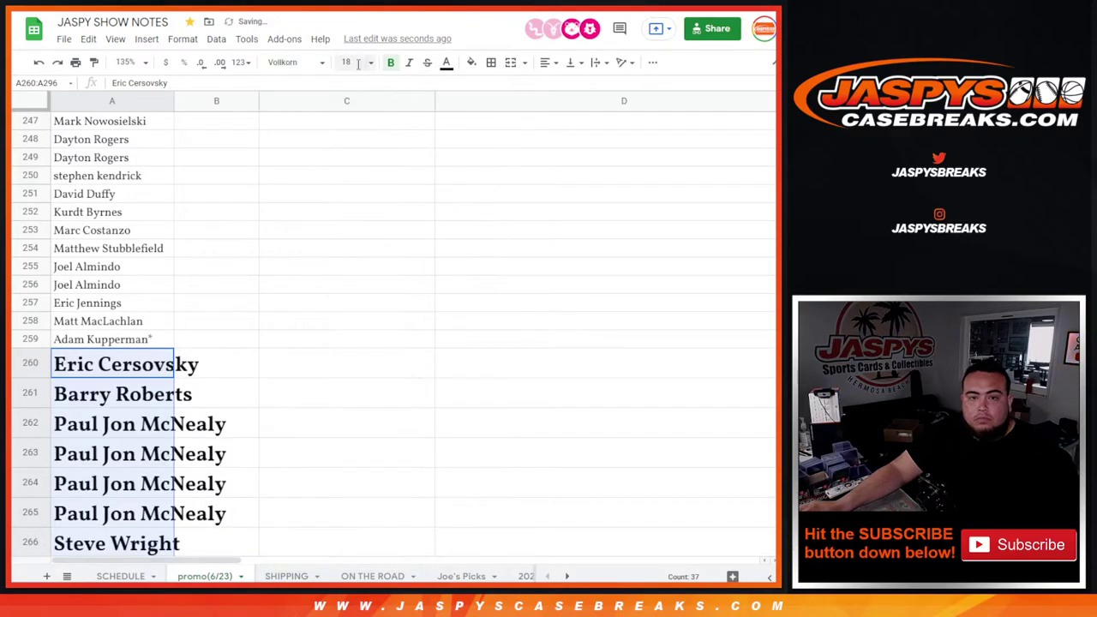
pyautogui.click(358, 62)
pyautogui.click(351, 177)
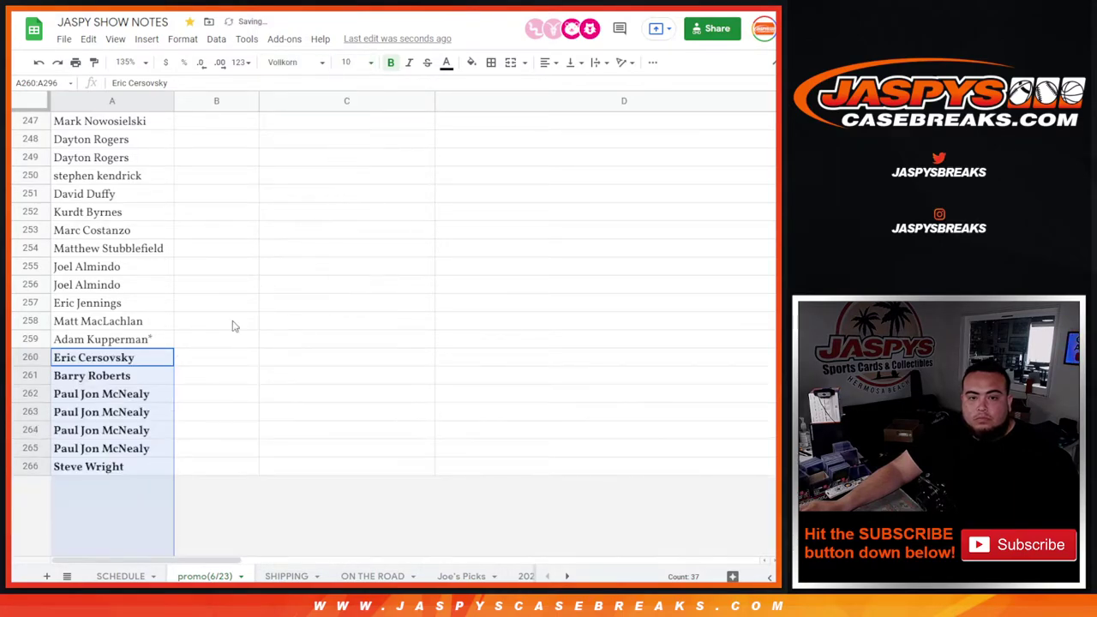
pyautogui.scroll(-3, 159, 392)
pyautogui.scroll(3, 159, 391)
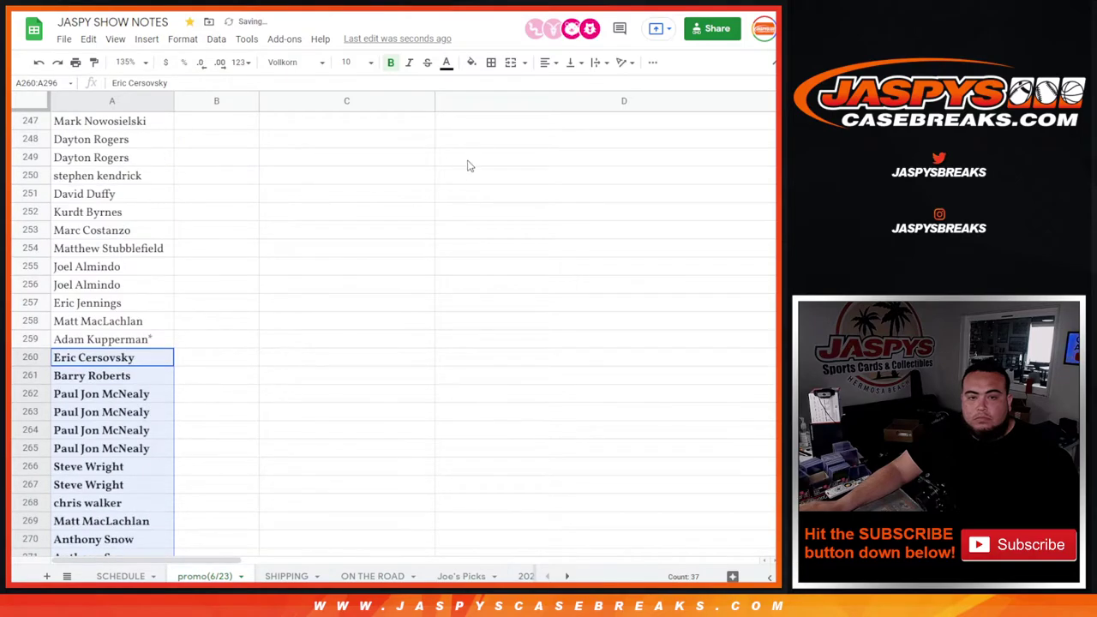
pyautogui.click(391, 64)
# Copy the "< #7" break label in B223
pyautogui.scroll(7, 214, 364)
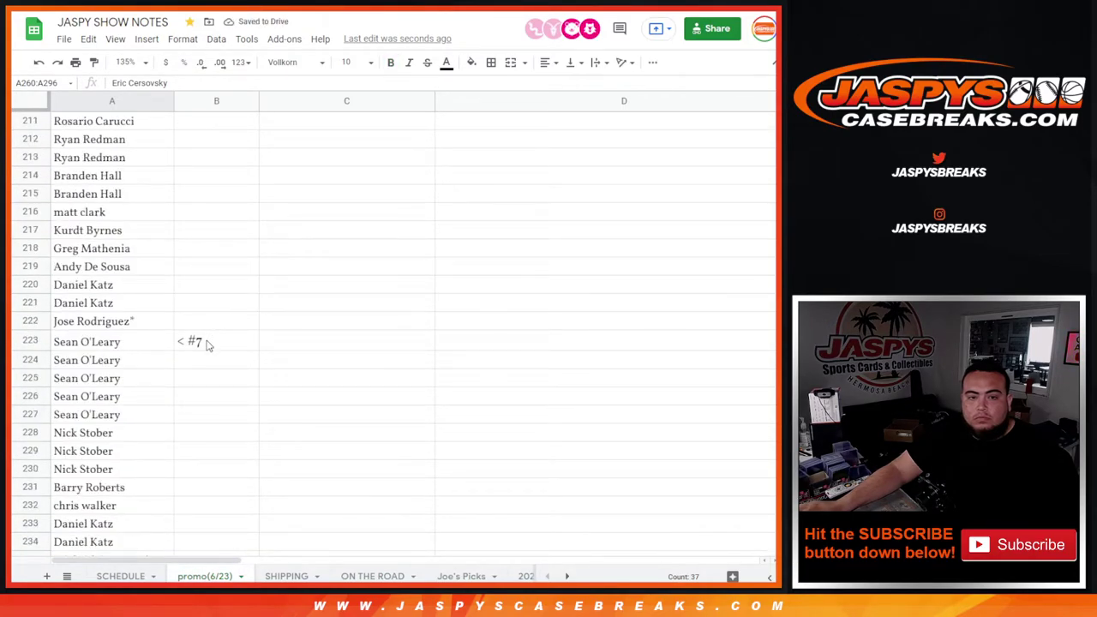
pyautogui.click(205, 342)
pyautogui.rightClick(206, 343)
pyautogui.click(219, 142)
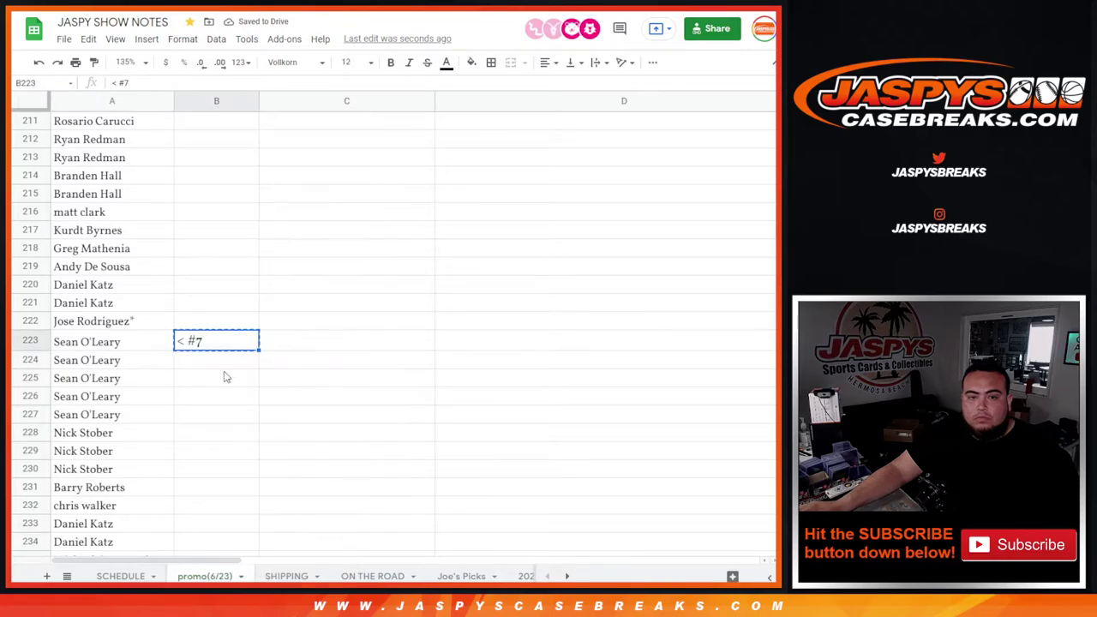
# Try to paste the copied break label into B260 beside the first new name and edit its number
pyautogui.scroll(-8, 225, 377)
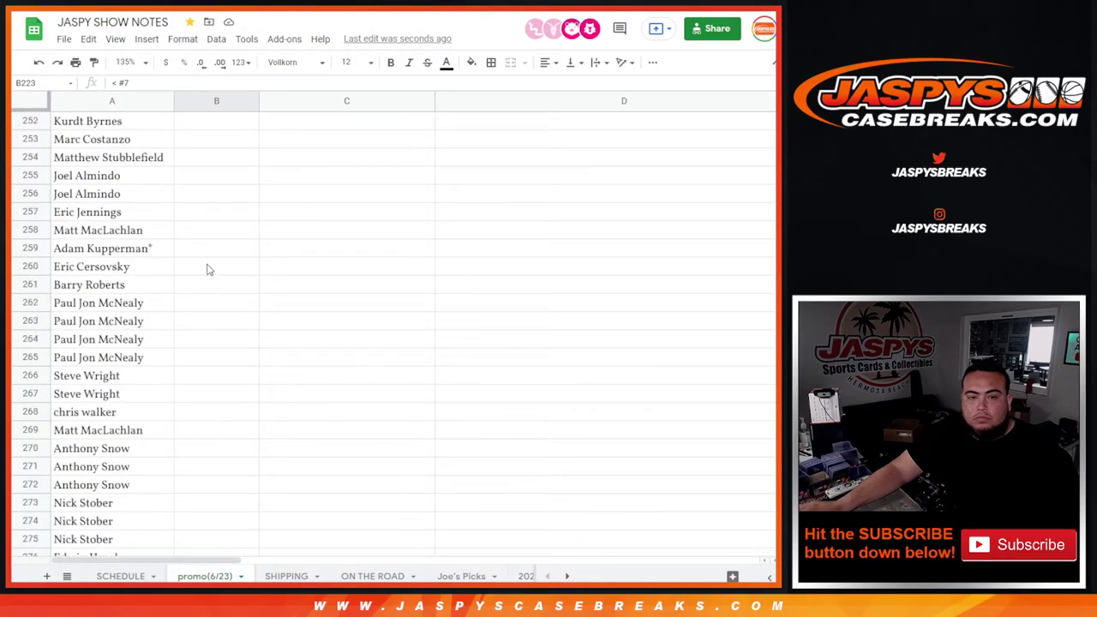
pyautogui.click(206, 271)
pyautogui.hotkey('ctrl', 'v')
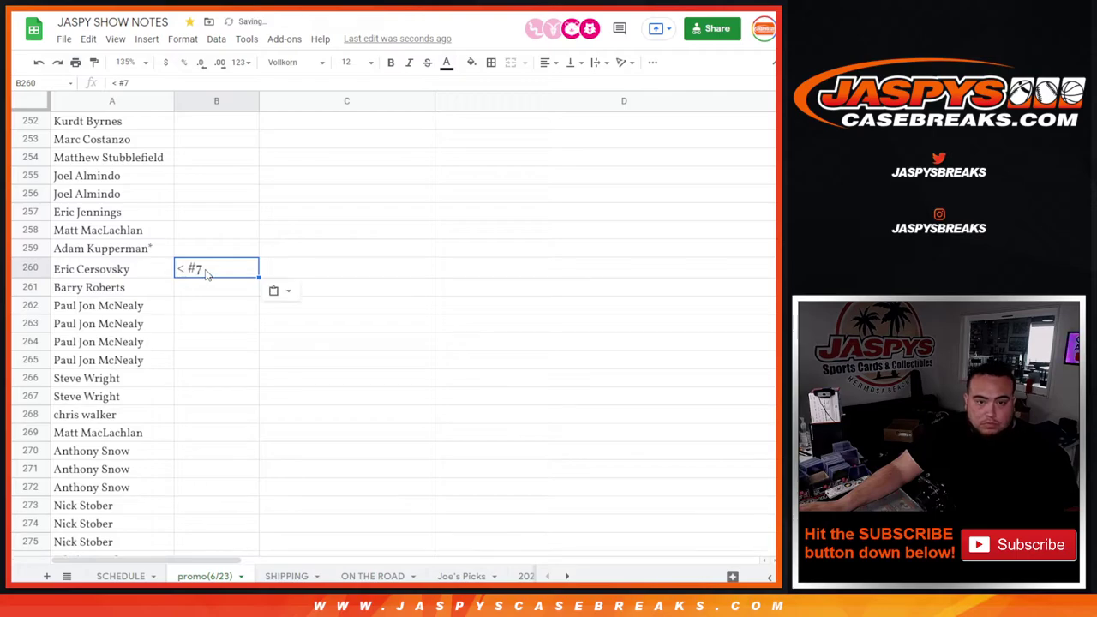
pyautogui.doubleClick(206, 270)
pyautogui.press('Return')
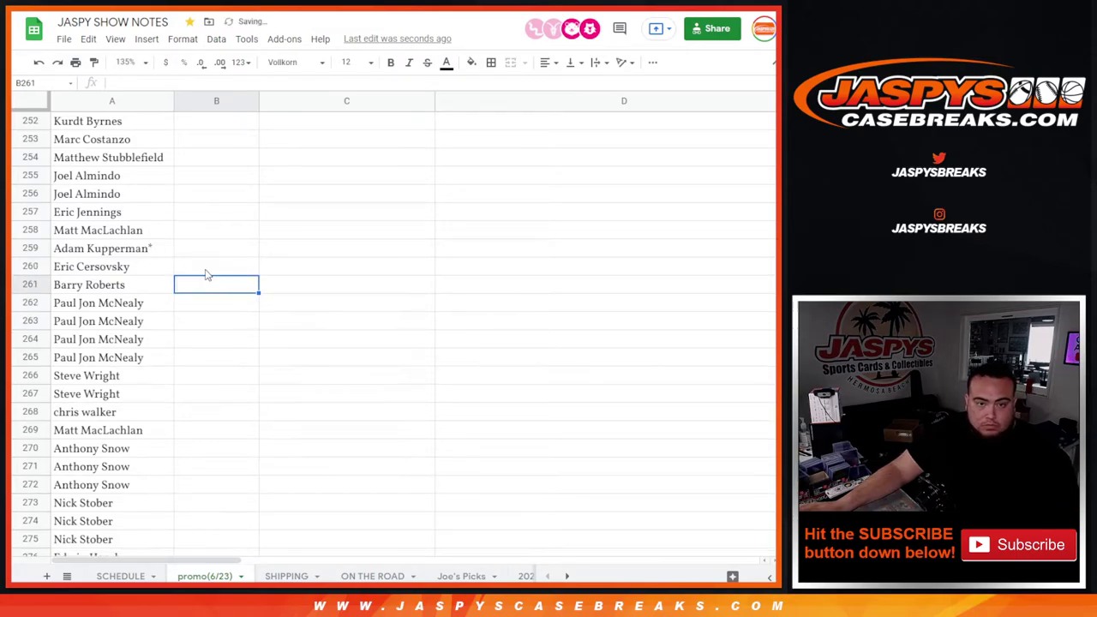
# Paste the break label into B260 and change it to "< #8"
pyautogui.click(206, 272)
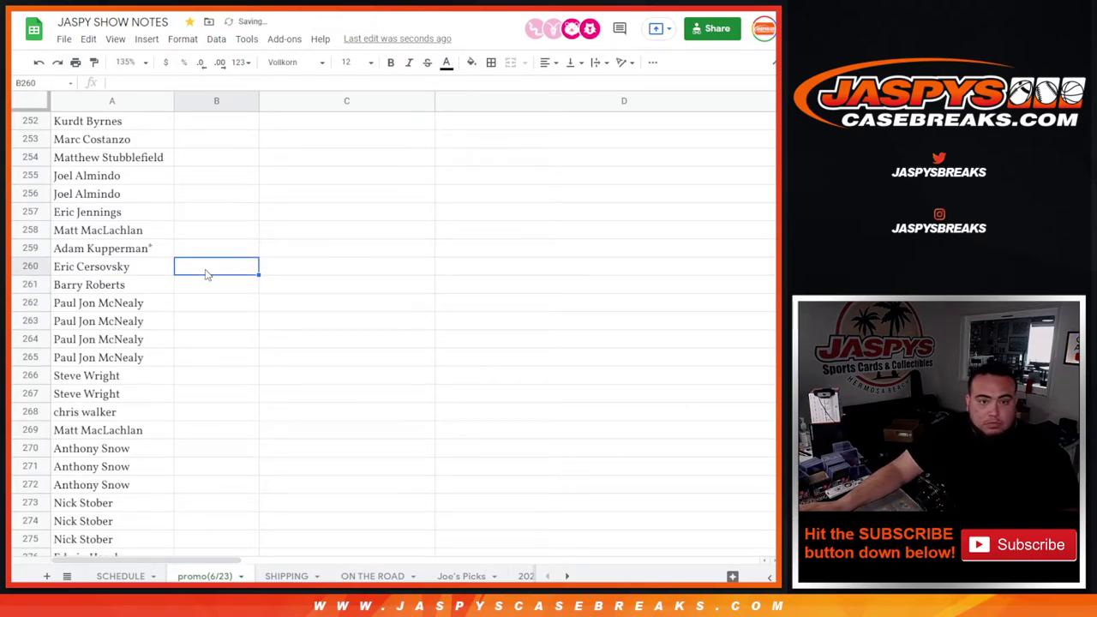
pyautogui.hotkey('ctrl', 'v')
pyautogui.doubleClick(206, 272)
pyautogui.press('BackSpace')
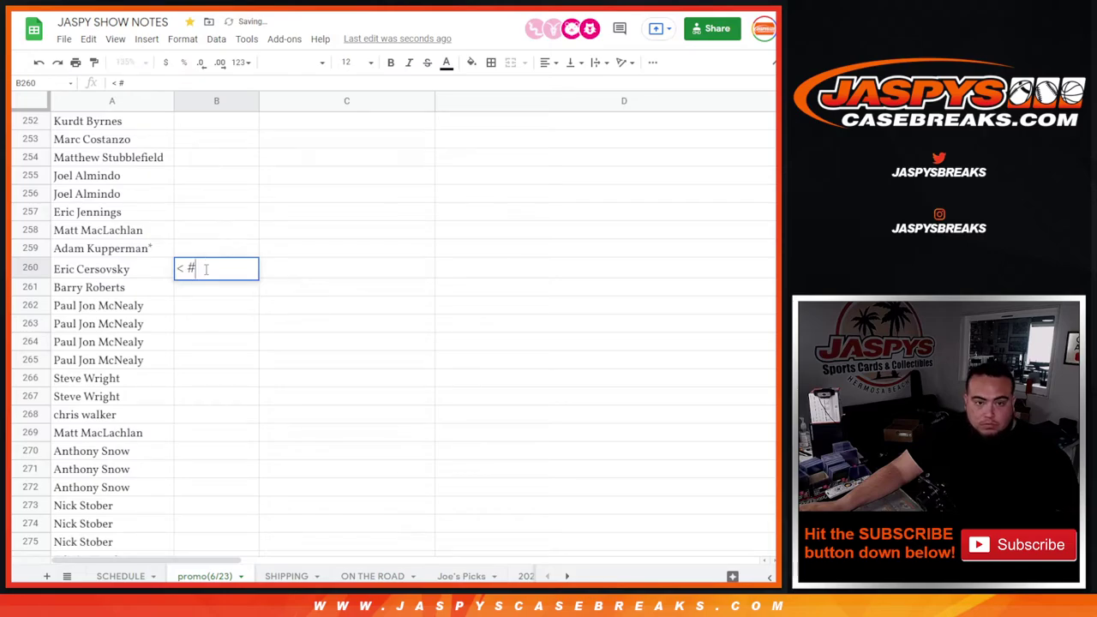
pyautogui.write('8')
pyautogui.press('Return')
# Paste the copied break label into B297, beside the first empty row below the new names, and edit it
pyautogui.scroll(-7, 192, 467)
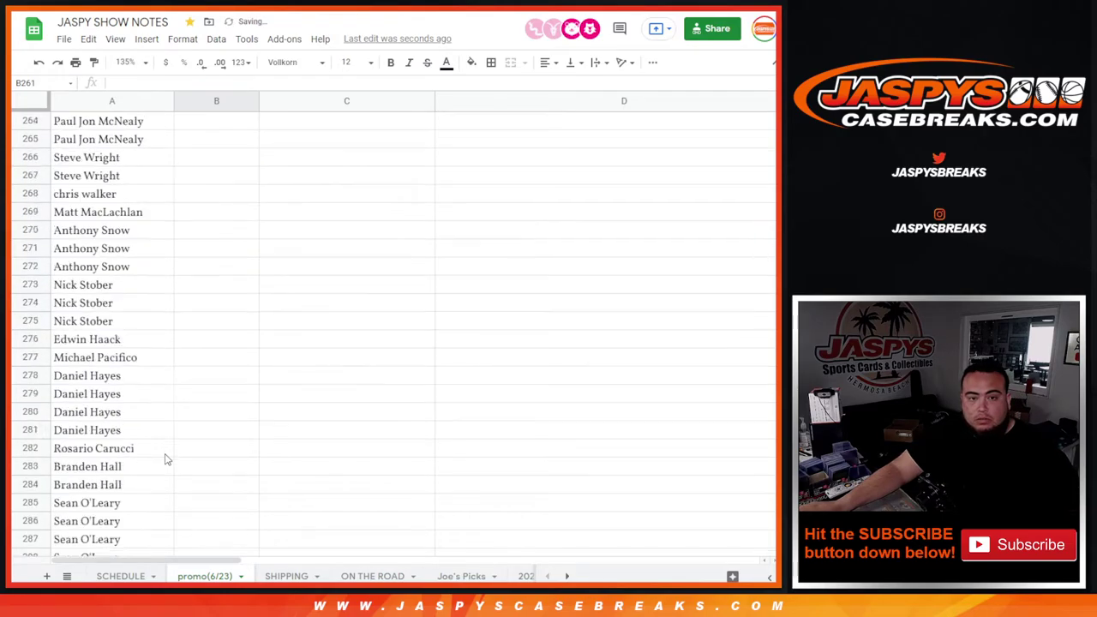
pyautogui.click(196, 282)
pyautogui.click(195, 307)
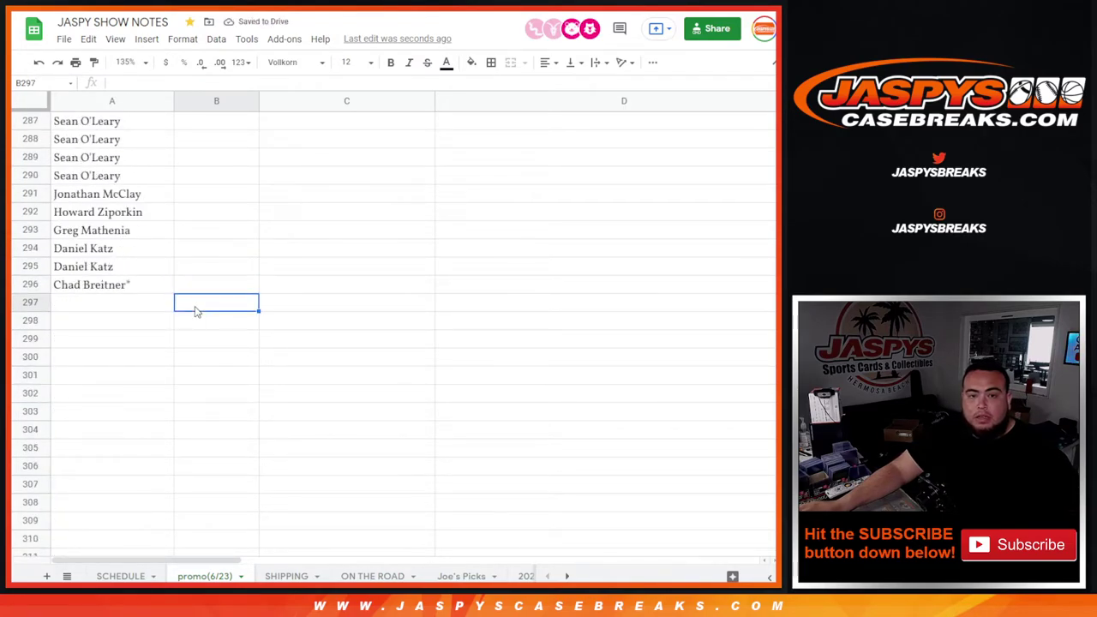
pyautogui.hotkey('ctrl', 'v')
pyautogui.doubleClick(196, 305)
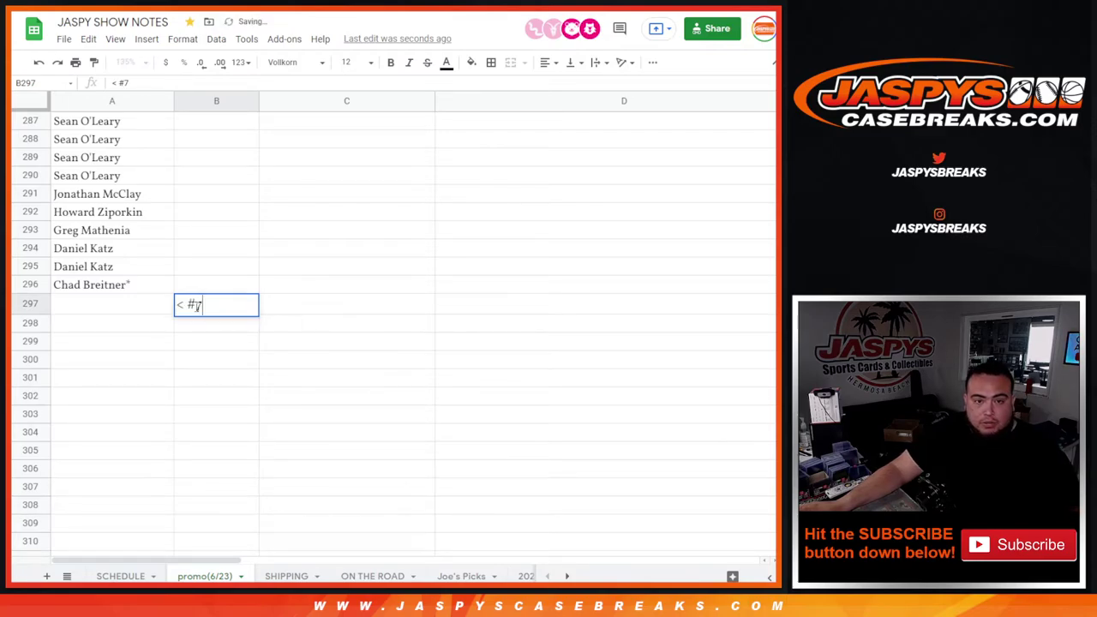
pyautogui.press('Return')
# Return to the Break #8 pairings spreadsheet and view the start of the team-sorted list
pyautogui.scroll(14, 266, 445)
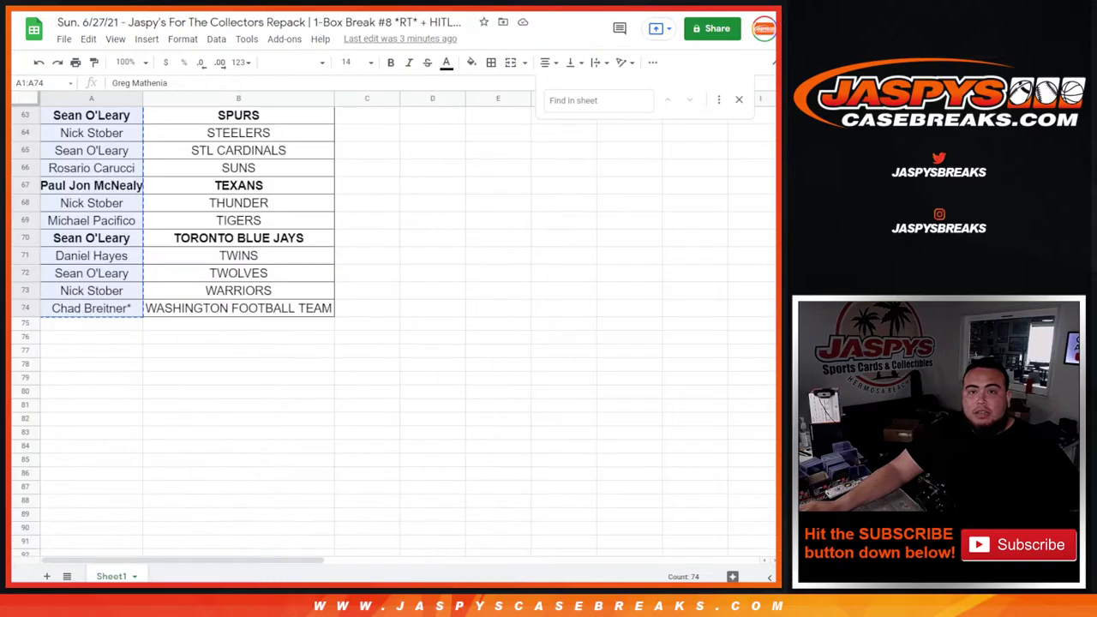
pyautogui.scroll(6, 291, 307)
pyautogui.scroll(6, 291, 307)
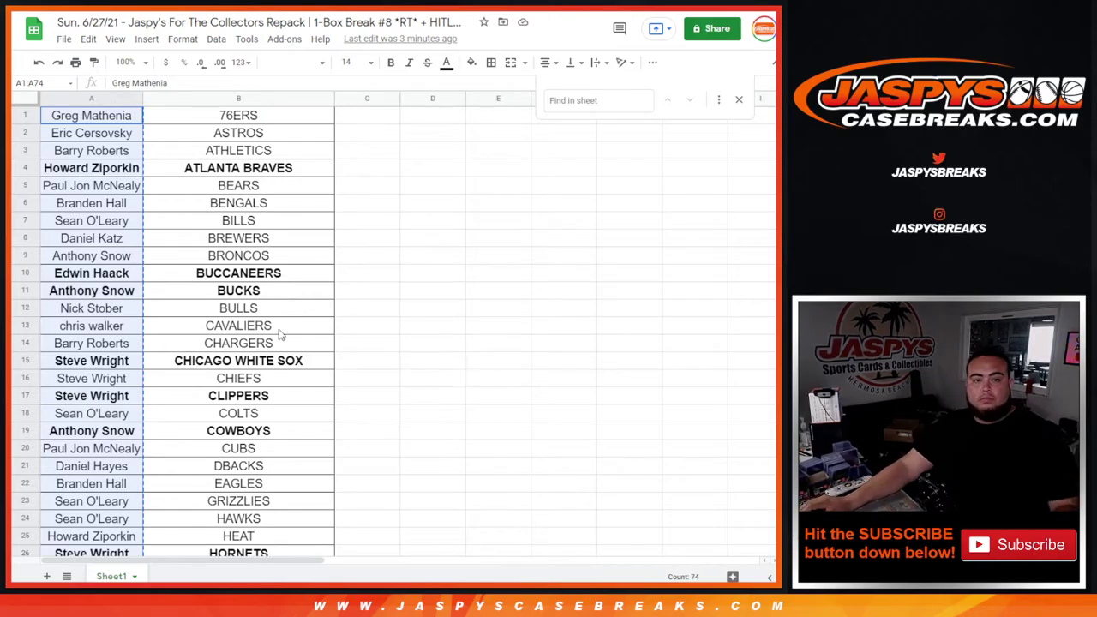
pyautogui.click(125, 209)
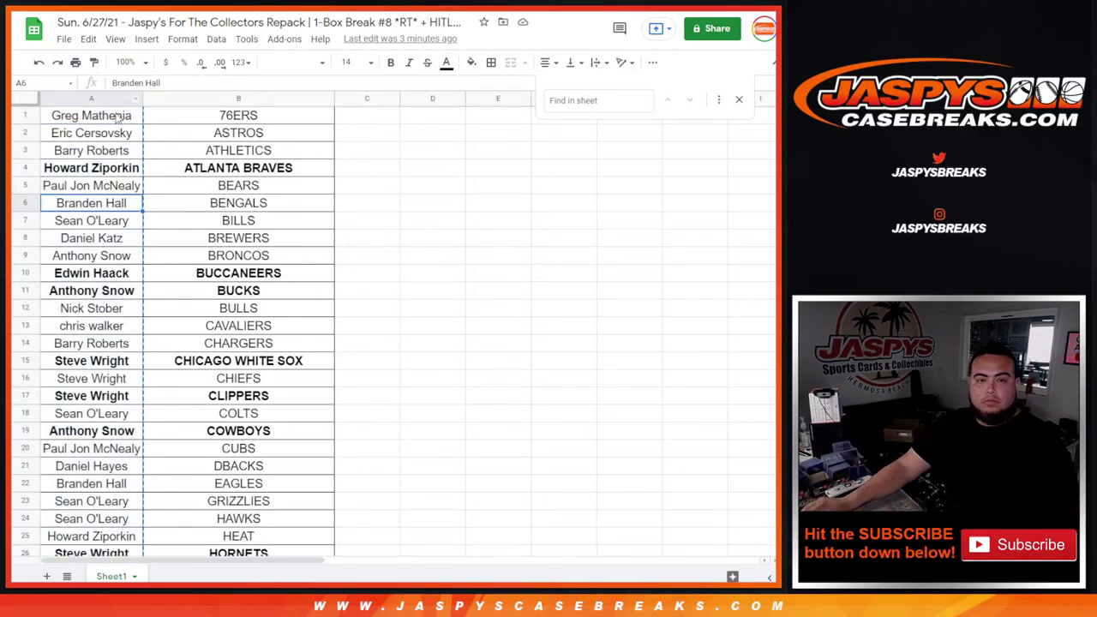
# Copy the participant names in A1:A3 and paste them into the empty item list of RANDOM.ORG's List Randomizer
pyautogui.moveTo(117, 119); pyautogui.dragTo(118, 159)
pyautogui.rightClick(117, 151)
pyautogui.click(197, 120)
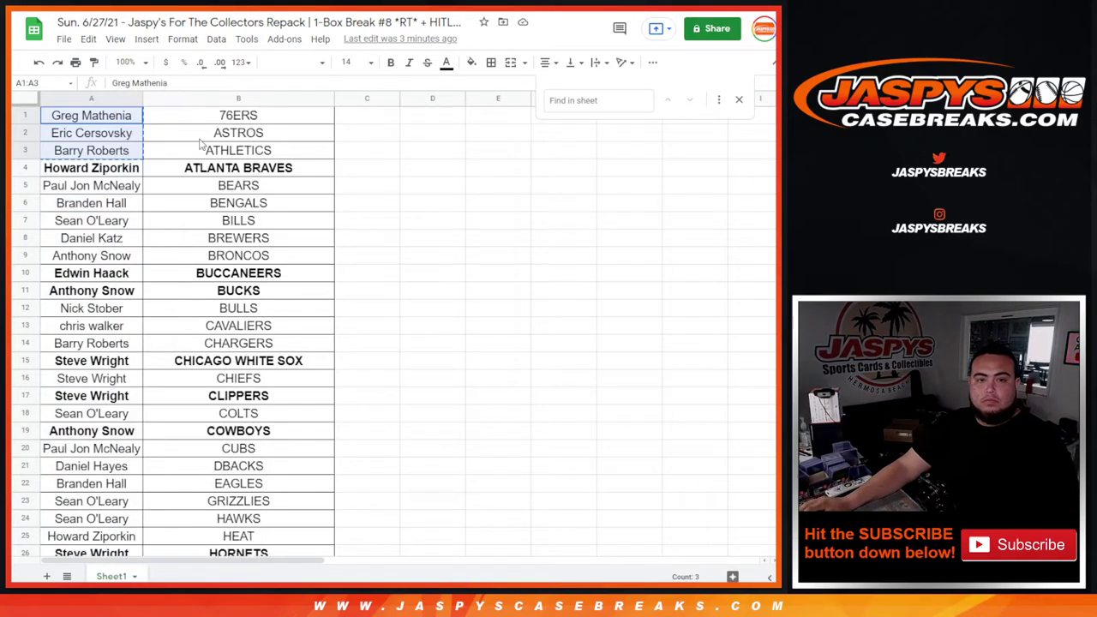
pyautogui.hotkey('alt', 'Tab')
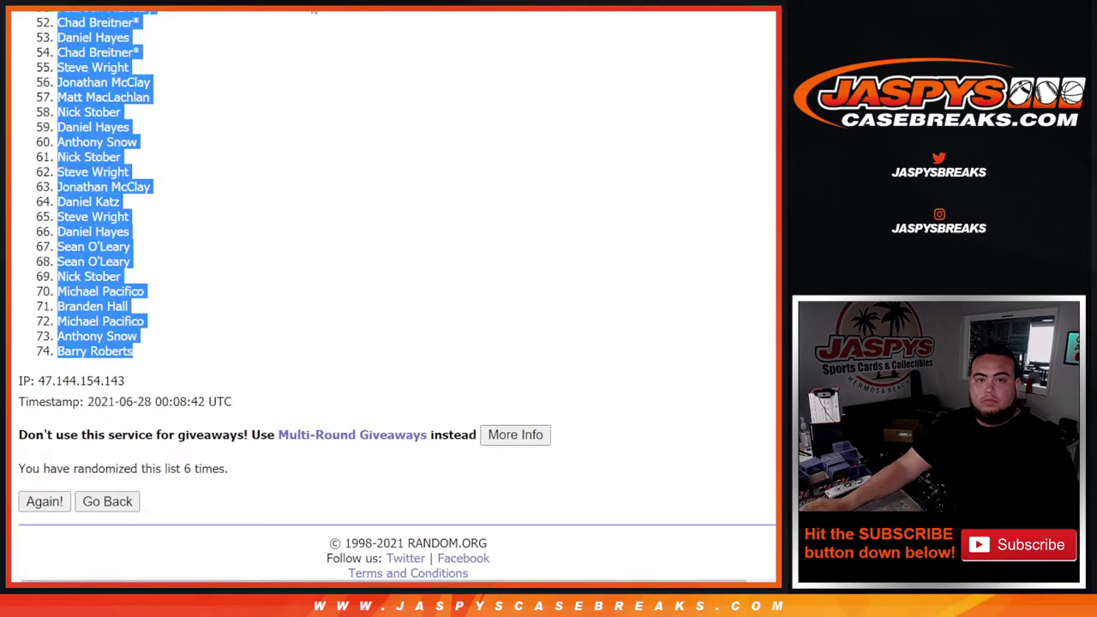
pyautogui.hotkey('ctrl', 'shift', 'Tab')
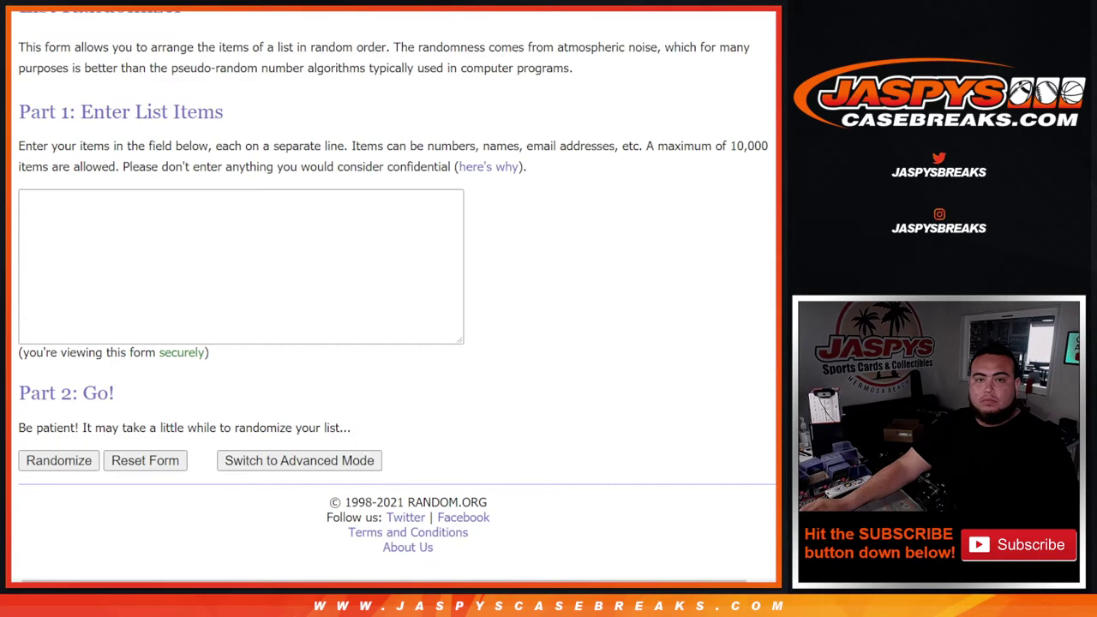
pyautogui.hotkey('ctrl', 'shift', 'Tab')
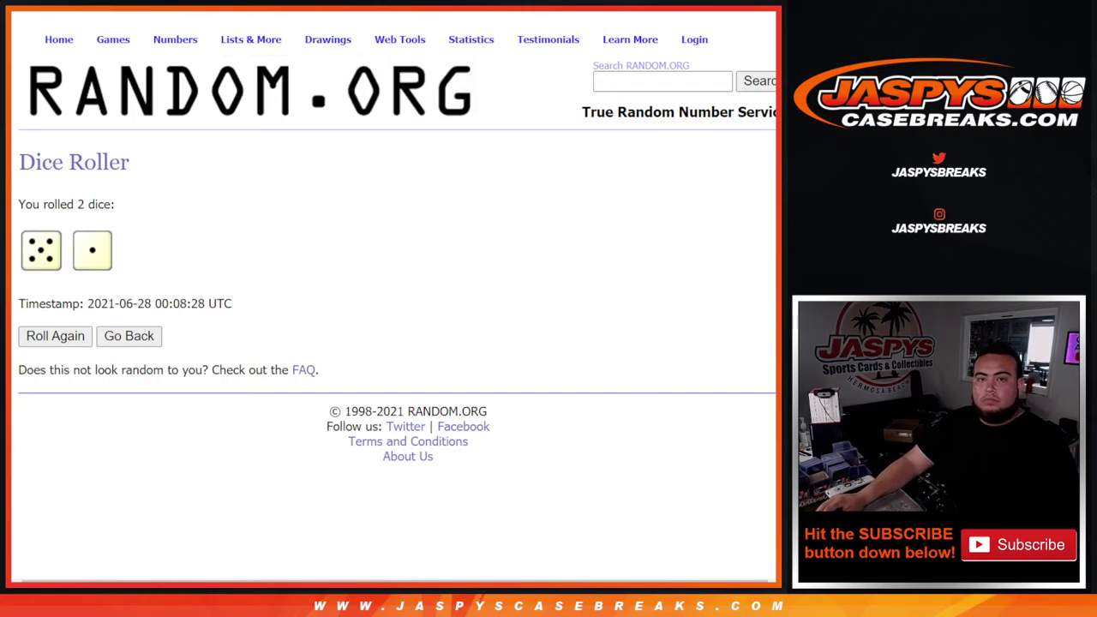
pyautogui.hotkey('ctrl', 'Tab')
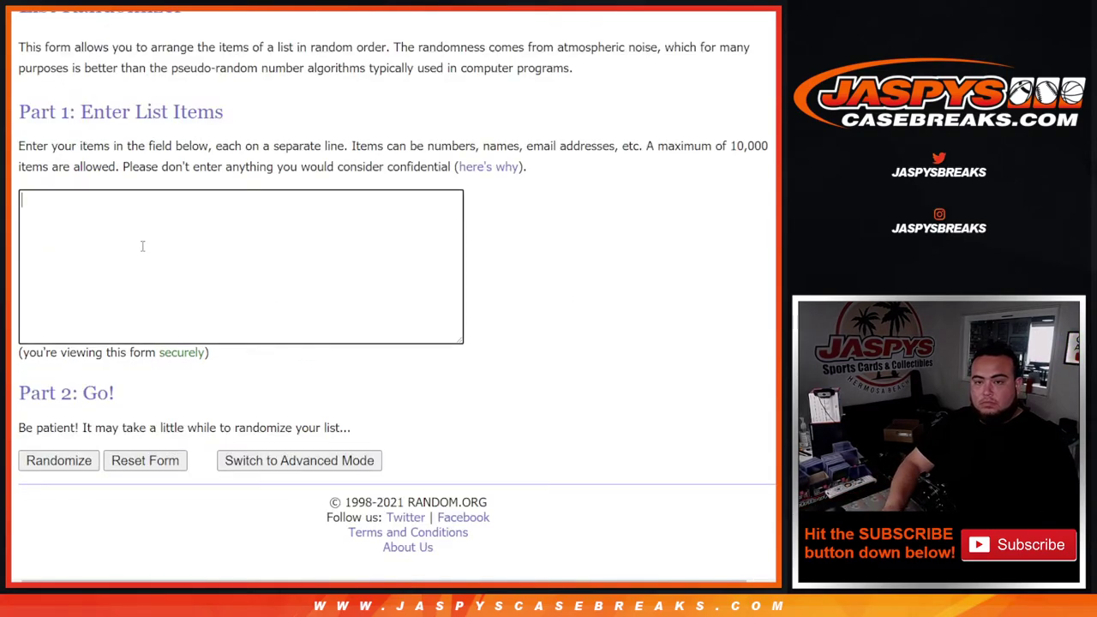
pyautogui.click(142, 246)
pyautogui.hotkey('ctrl', 'v')
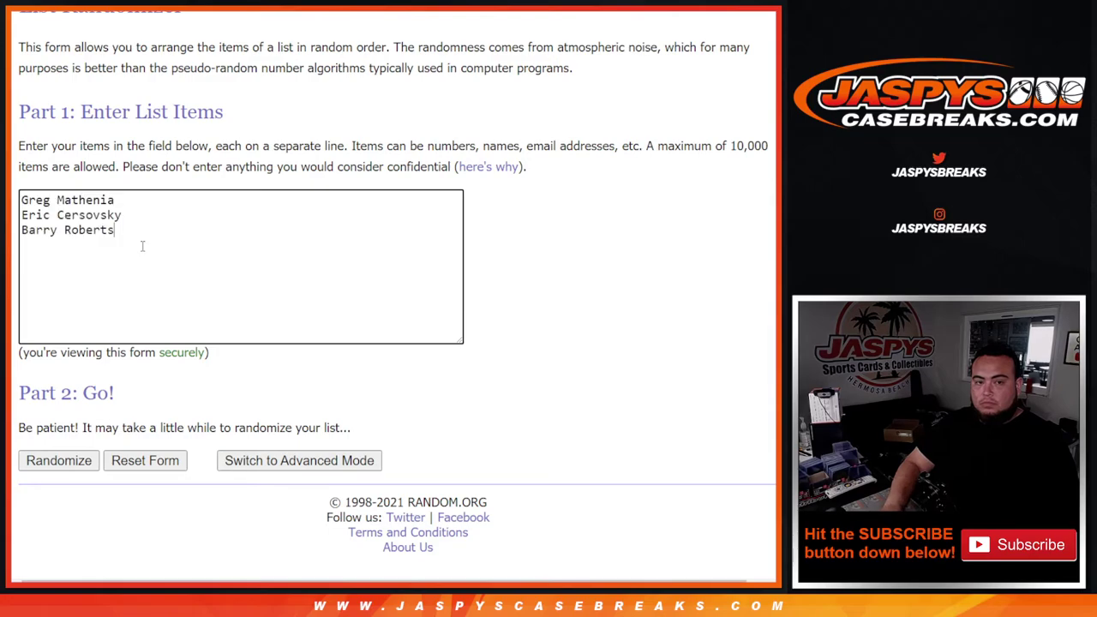
# Copy the names in A5:A9, beside BEARS through BRONCOS, from the pairings sheet and append them to the randomizer list
pyautogui.hotkey('ctrl', 'Tab')
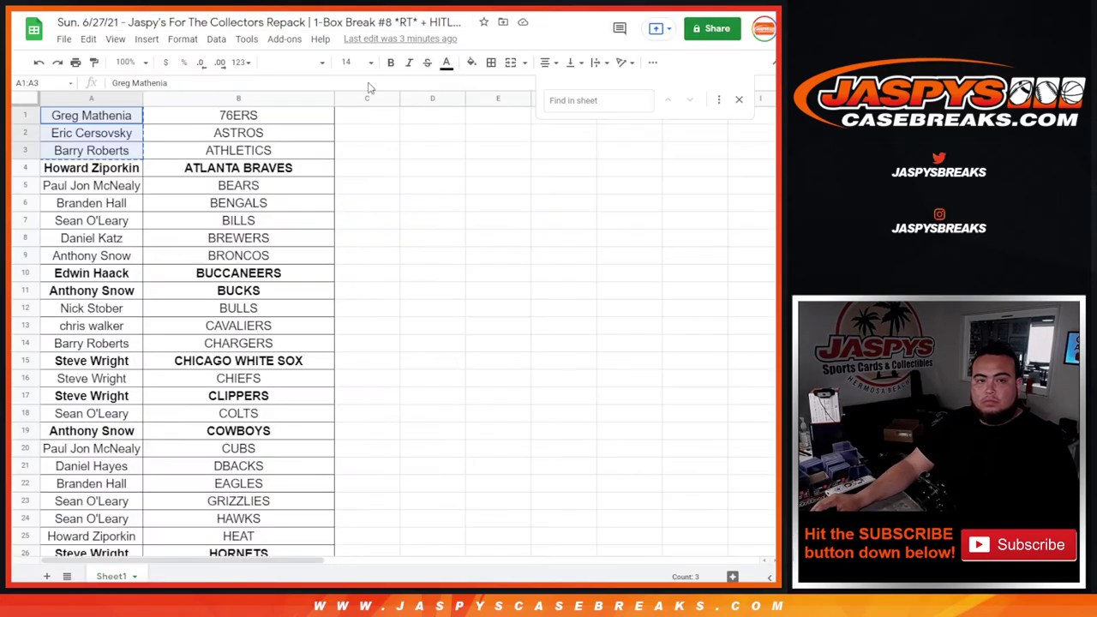
pyautogui.moveTo(107, 187); pyautogui.dragTo(126, 250)
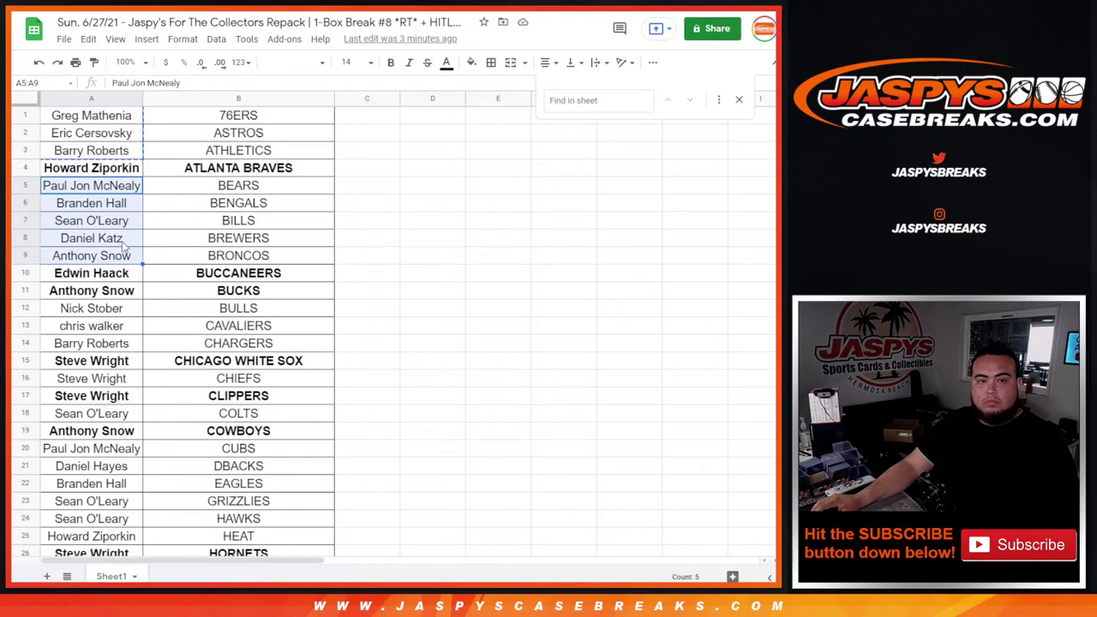
pyautogui.rightClick(125, 251)
pyautogui.click(159, 123)
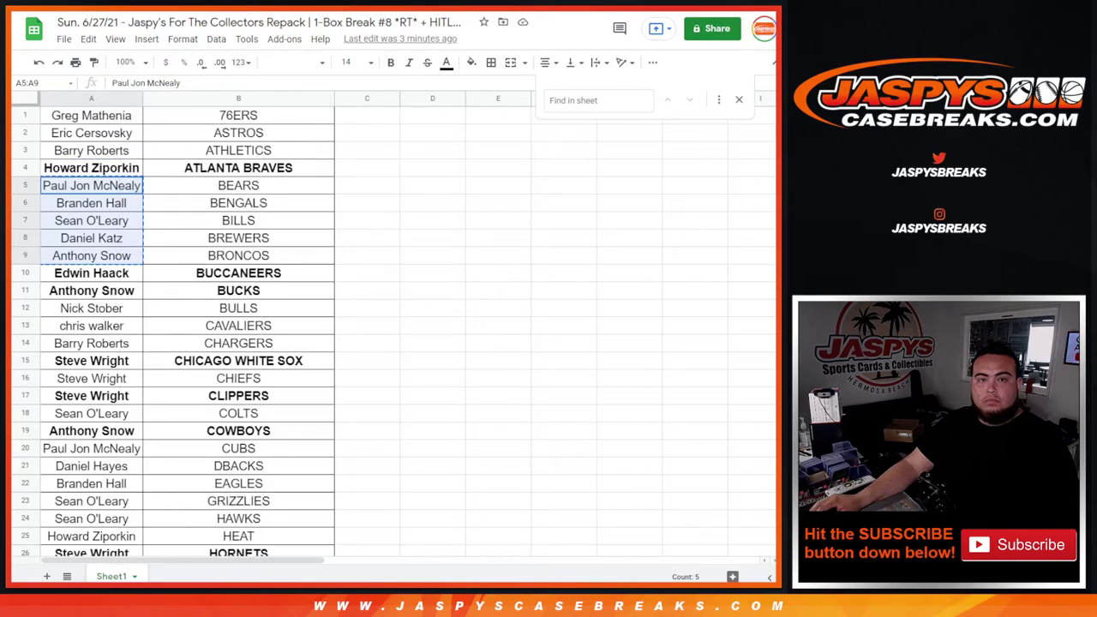
pyautogui.hotkey('ctrl', 'Tab')
pyautogui.hotkey('ctrl', 'v')
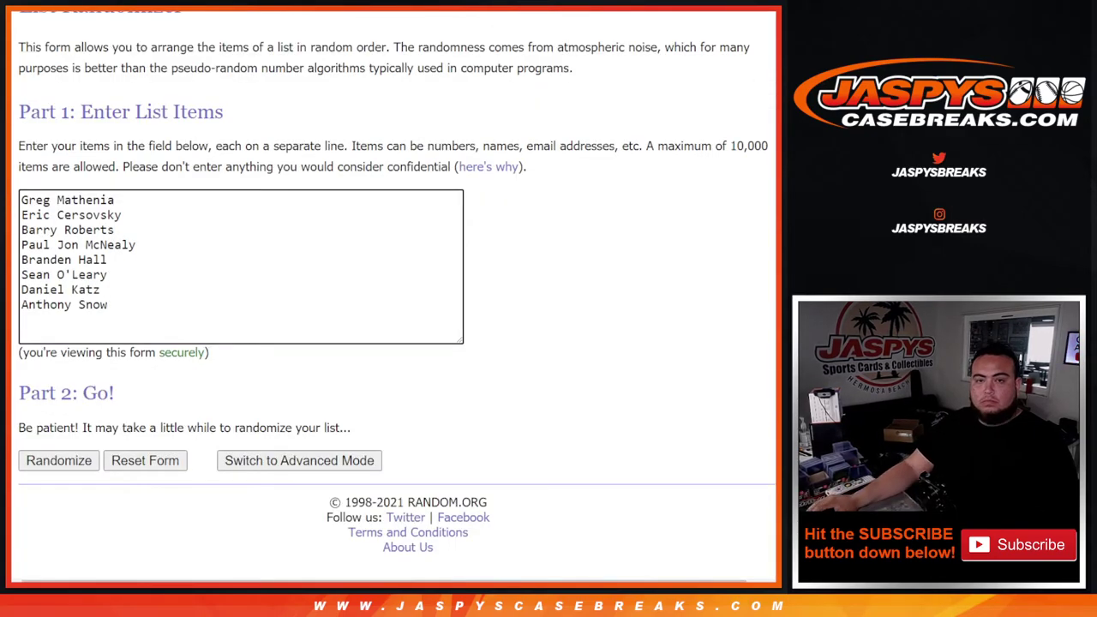
# Copy the names in A12:A14, beside BULLS through CHARGERS, and add them on new lines of the randomizer list
pyautogui.hotkey('ctrl', 'shift', 'Tab')
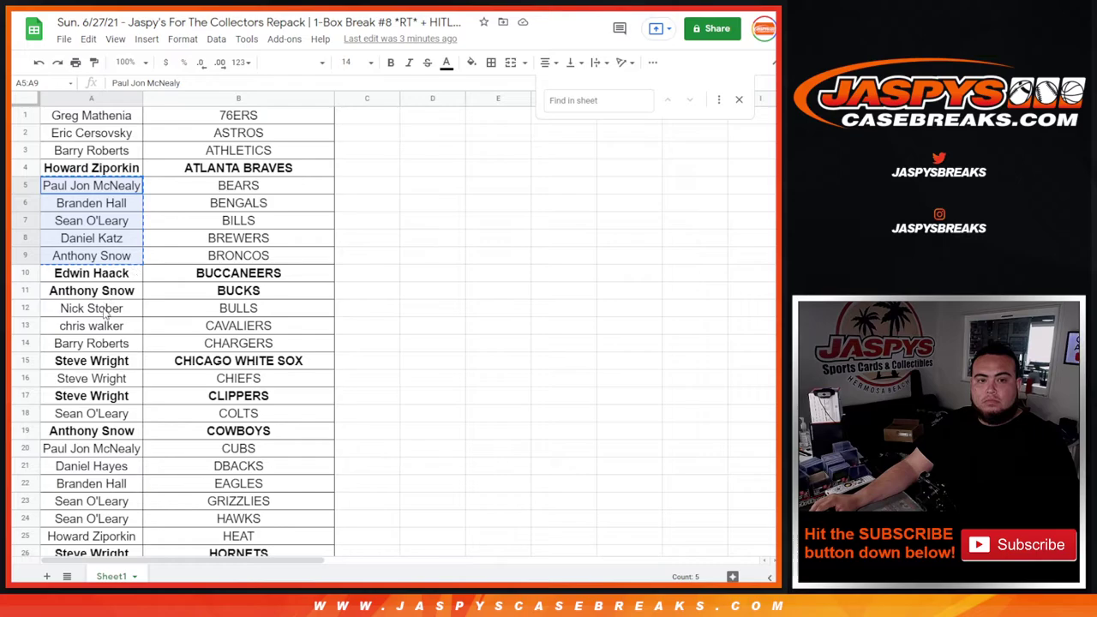
pyautogui.moveTo(104, 314); pyautogui.dragTo(108, 350)
pyautogui.rightClick(112, 335)
pyautogui.click(150, 119)
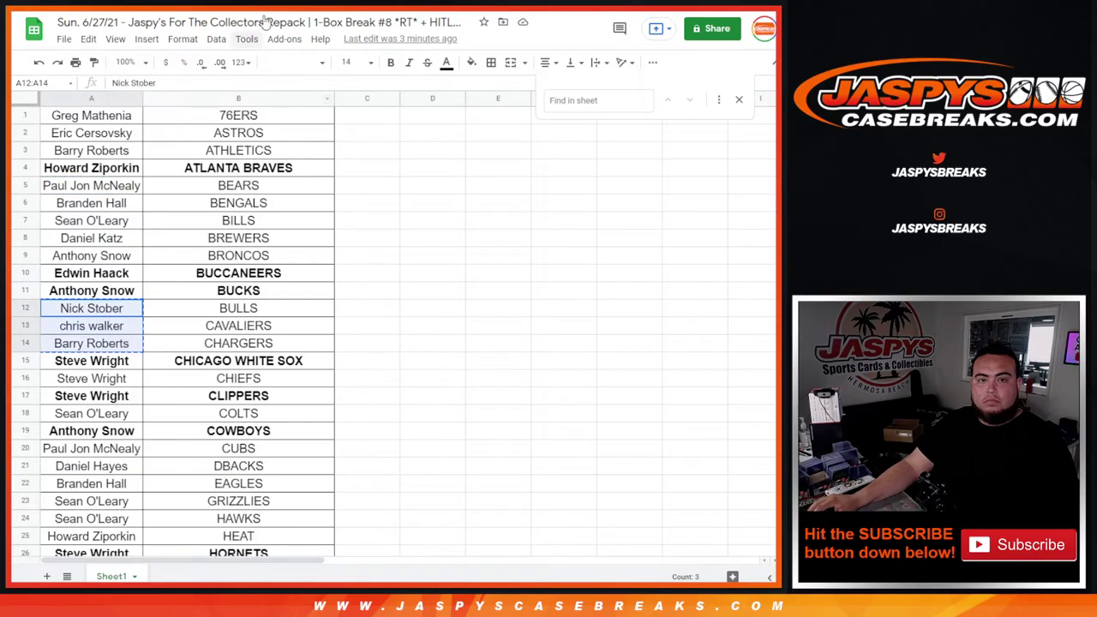
pyautogui.hotkey('ctrl', 'Tab')
pyautogui.press('Return')
pyautogui.hotkey('ctrl', 'v')
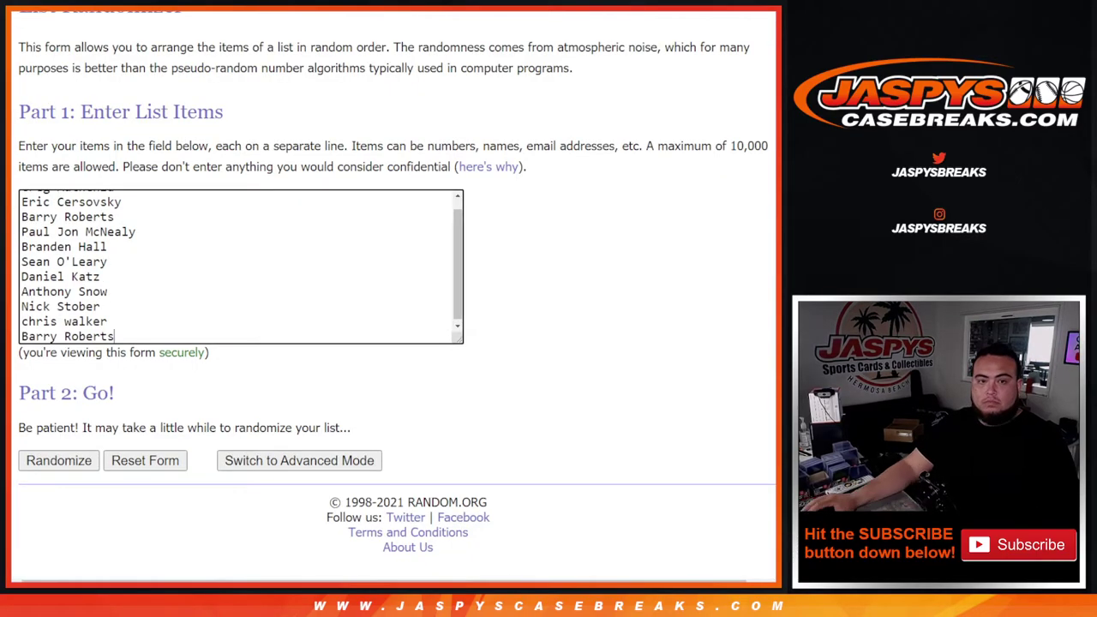
# Copy the CHIEFS participant's name from A16 and add it on a new line of the randomizer list
pyautogui.hotkey('ctrl', 'shift', 'Tab')
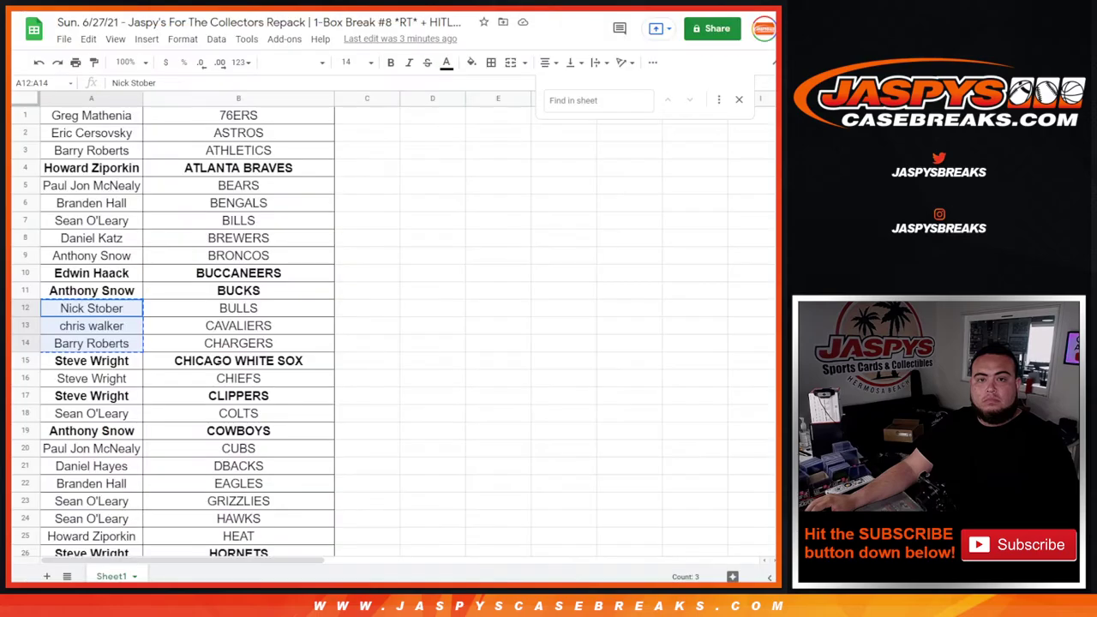
pyautogui.click(101, 383)
pyautogui.rightClick(103, 381)
pyautogui.click(158, 142)
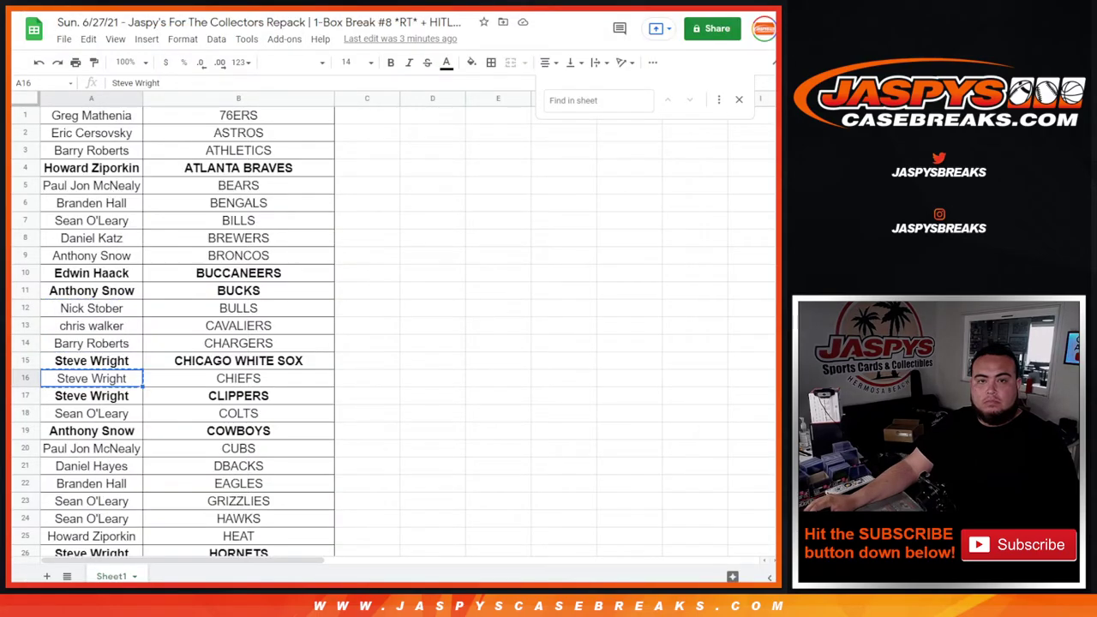
pyautogui.hotkey('ctrl', 'Tab')
pyautogui.press('Return')
pyautogui.hotkey('ctrl', 'v')
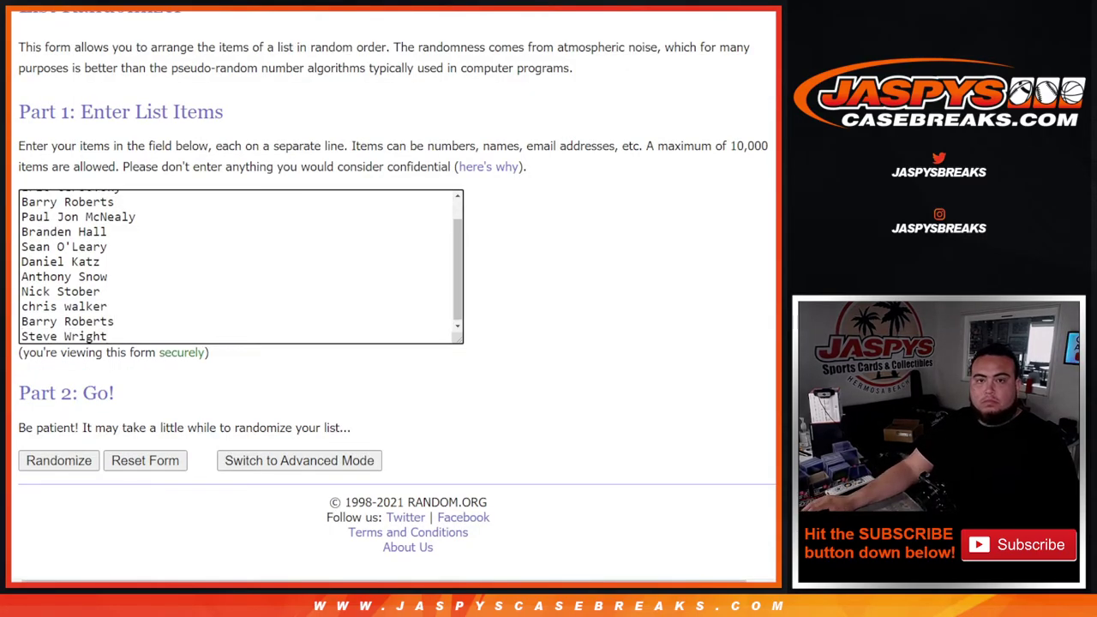
# Copy the COLTS participant's name from A18 and add it on a new line of the randomizer list
pyautogui.hotkey('ctrl', 'shift', 'Tab')
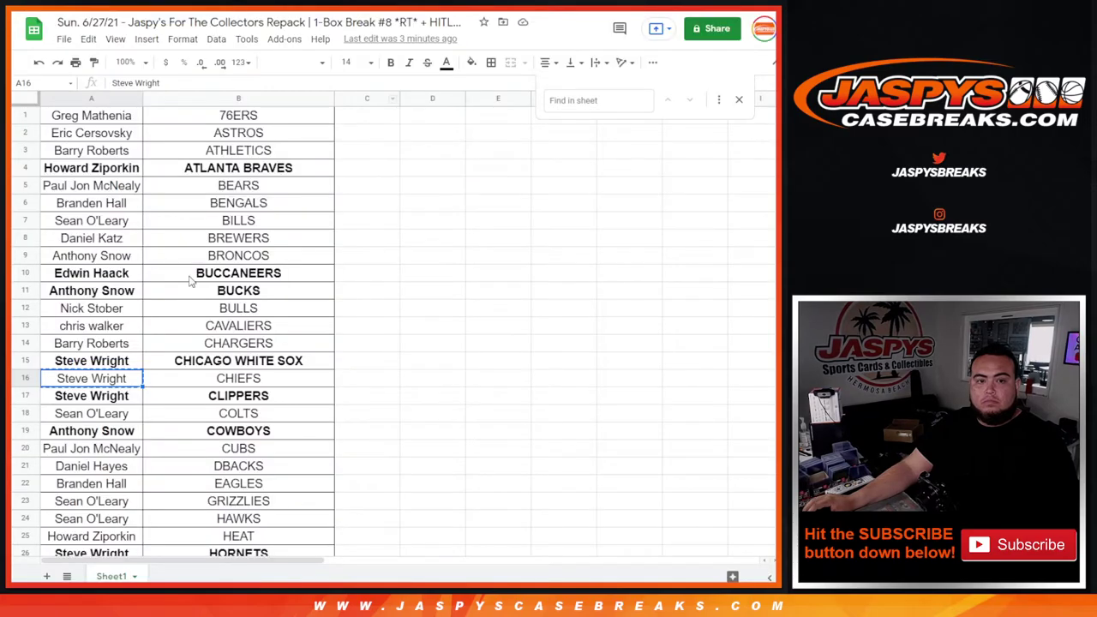
pyautogui.click(112, 416)
pyautogui.rightClick(111, 415)
pyautogui.click(159, 143)
pyautogui.hotkey('ctrl', 'Tab')
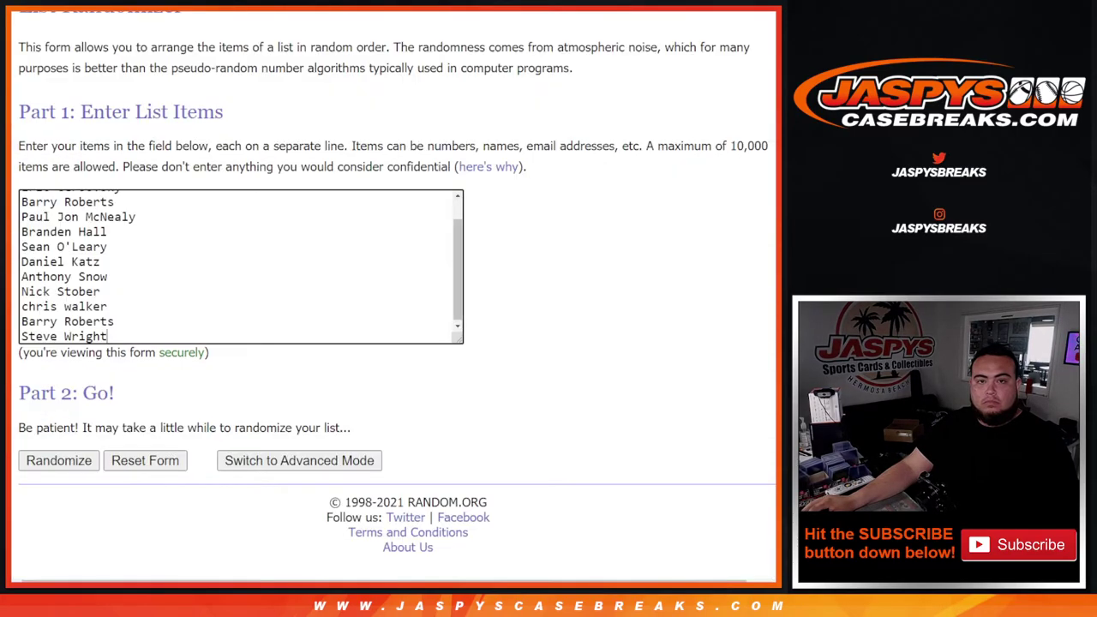
pyautogui.press('Return')
pyautogui.hotkey('ctrl', 'v')
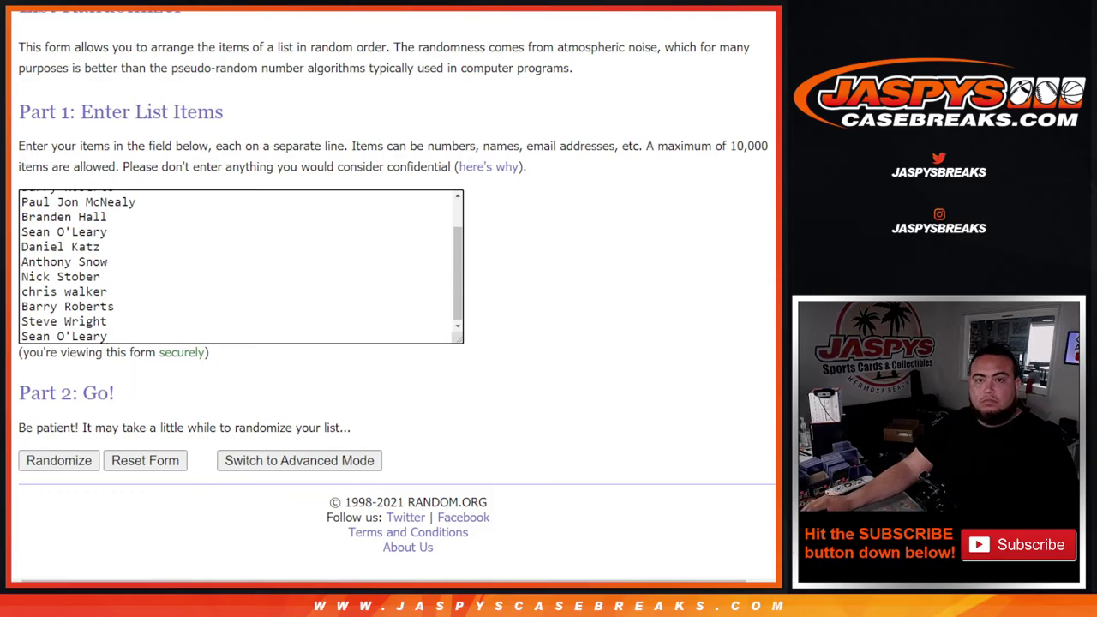
# Copy the six names in A20:A25, beside CUBS through HEAT, and append them to the randomizer list
pyautogui.hotkey('ctrl', 'shift', 'Tab')
pyautogui.scroll(-4, 169, 405)
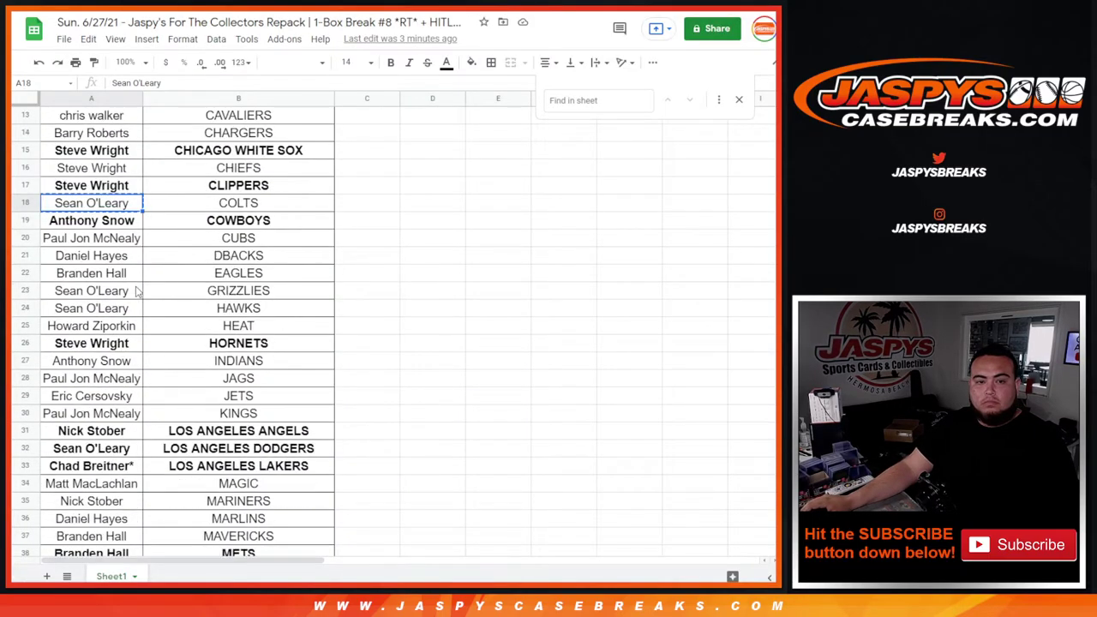
pyautogui.moveTo(134, 245); pyautogui.dragTo(114, 331)
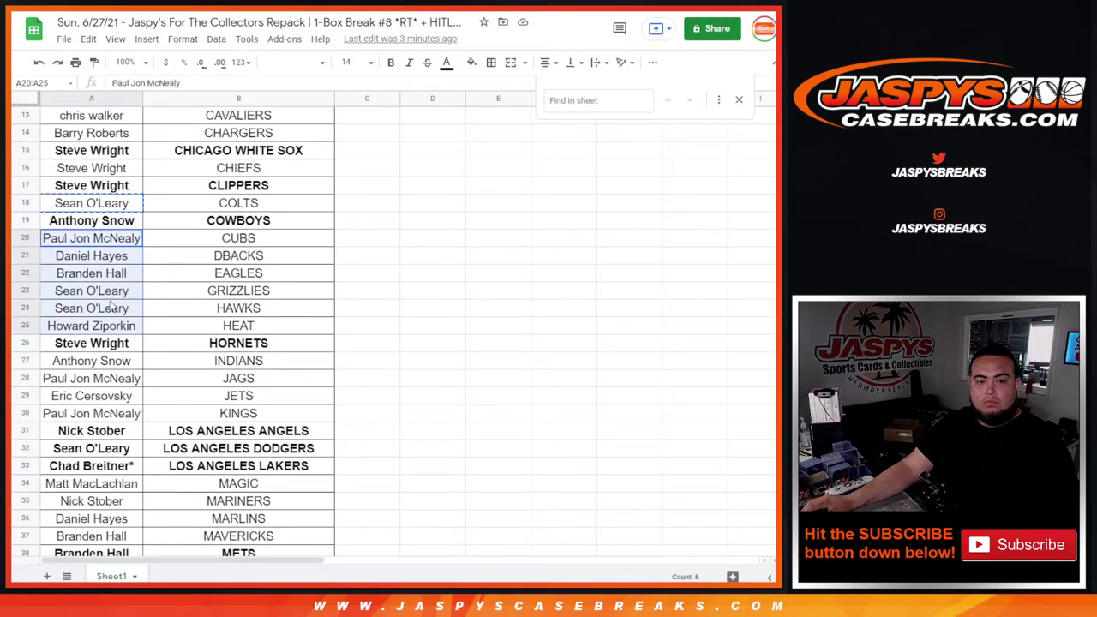
pyautogui.rightClick(112, 307)
pyautogui.click(148, 122)
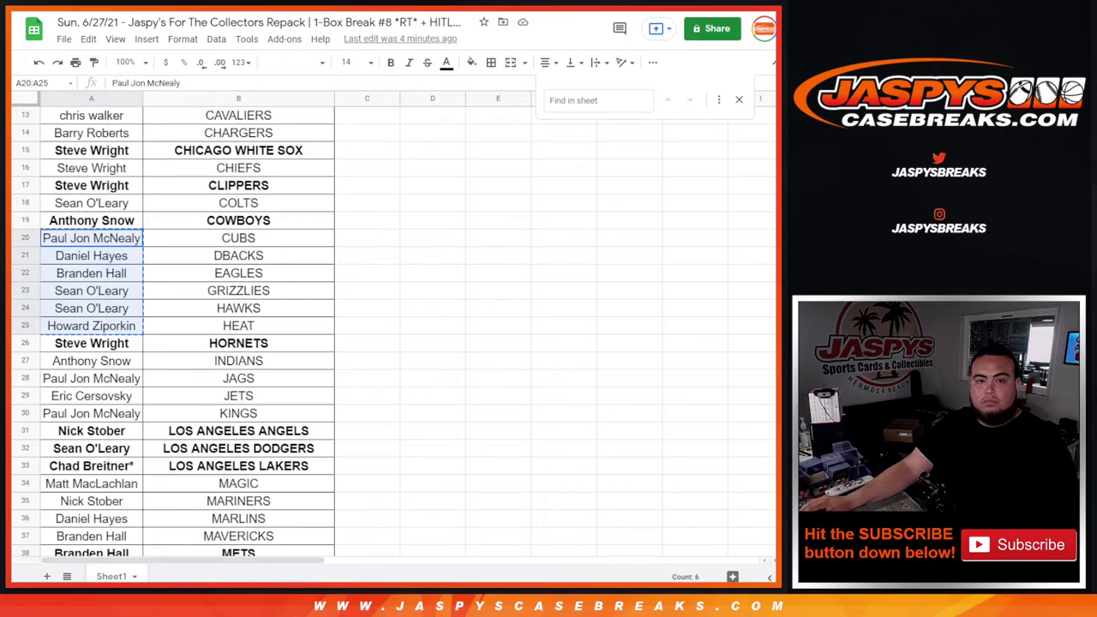
pyautogui.hotkey('alt', 'Tab')
pyautogui.hotkey('alt', 'Tab')
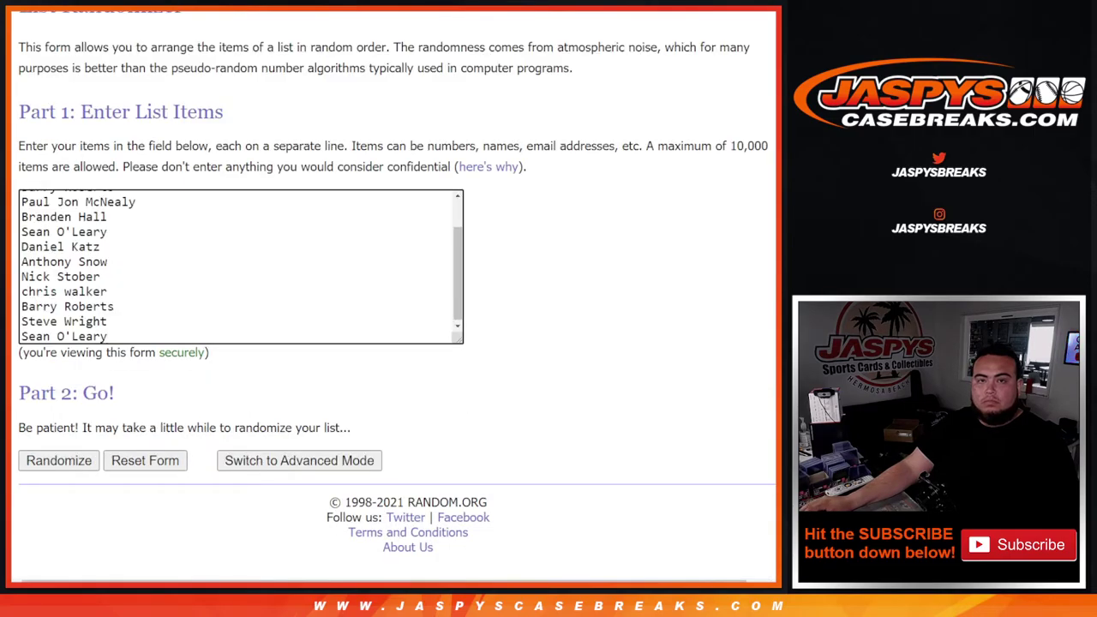
pyautogui.hotkey('ctrl', 'v')
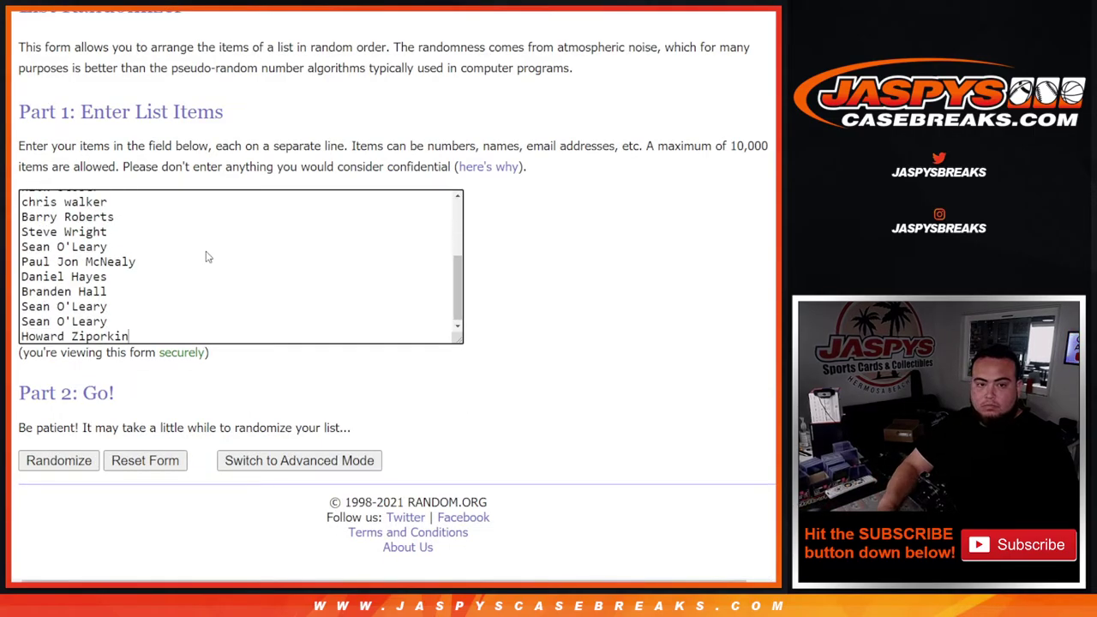
# Copy the names in A27:A30, beside INDIANS through KINGS, and add them on new lines of the randomizer list
pyautogui.hotkey('alt', 'Tab')
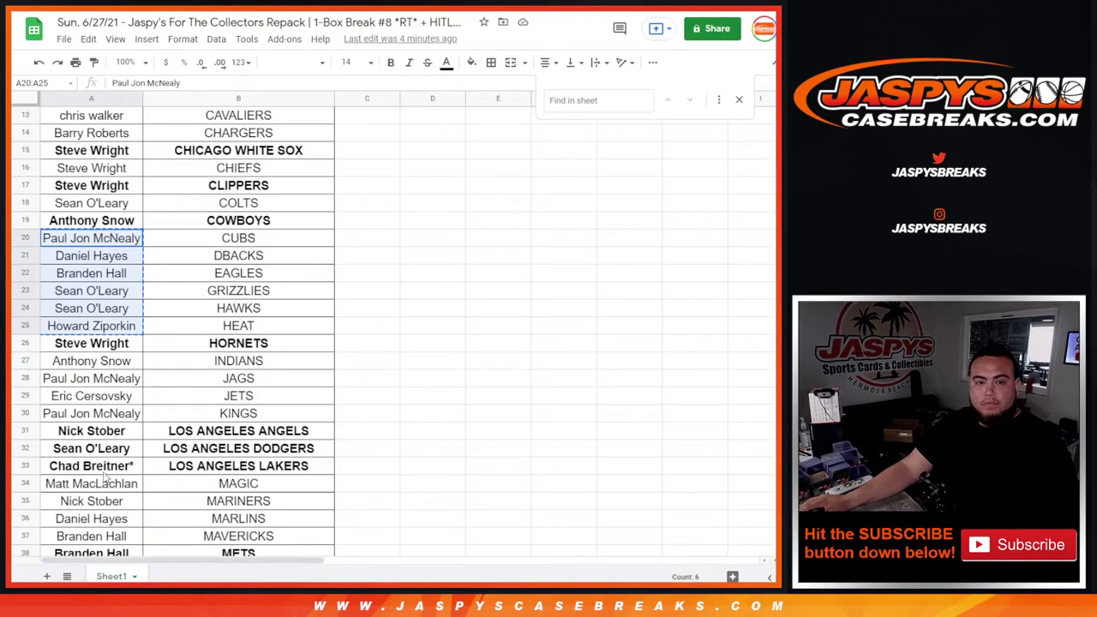
pyautogui.moveTo(111, 361); pyautogui.dragTo(112, 414)
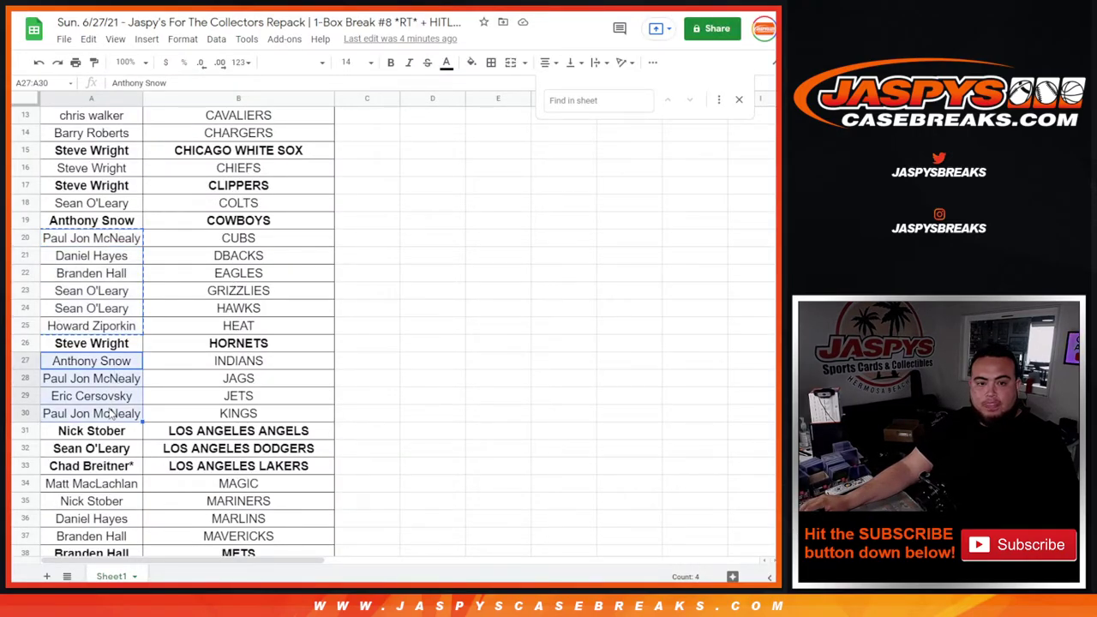
pyautogui.rightClick(113, 414)
pyautogui.click(146, 123)
pyautogui.hotkey('alt', 'Tab')
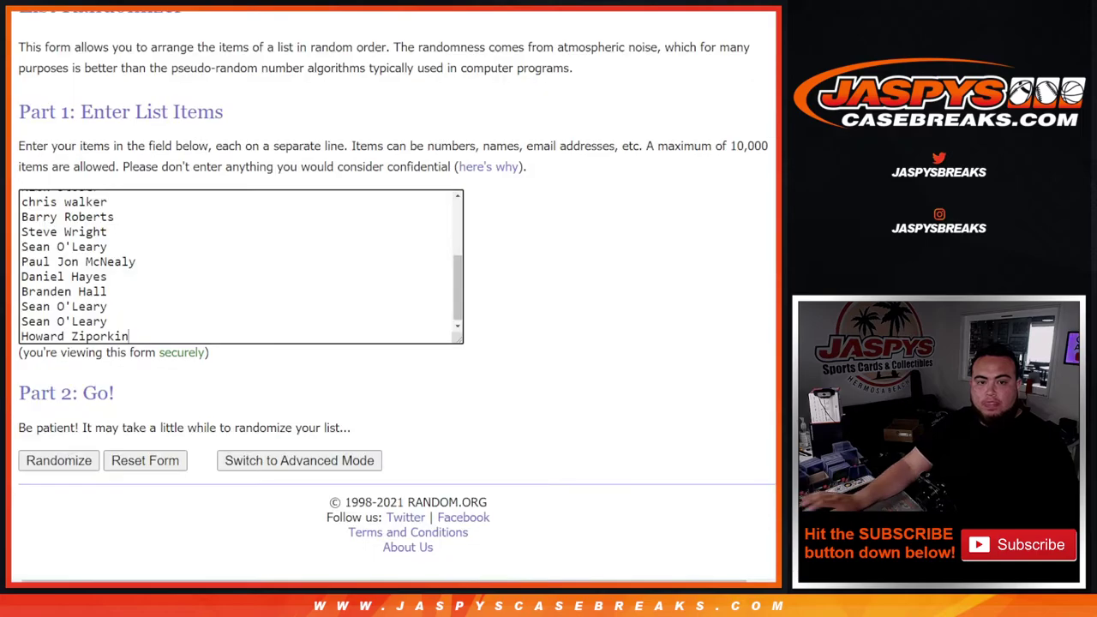
pyautogui.press('Return')
pyautogui.hotkey('ctrl', 'v')
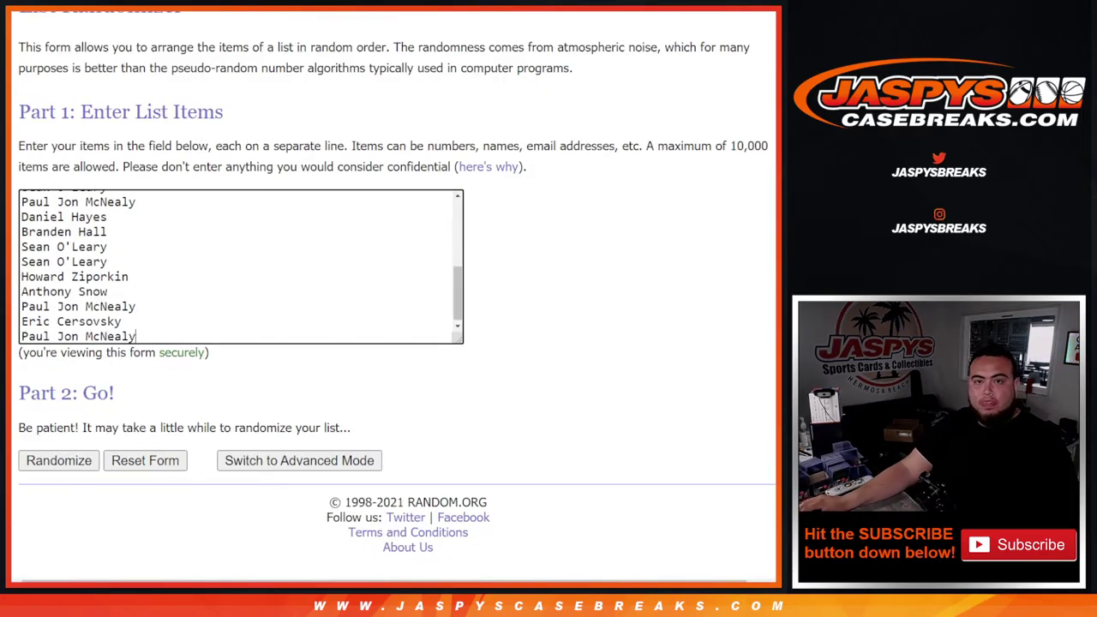
# Copy the names in A34:A37, beside MAGIC through MAVERICKS, and add them on new lines of the randomizer list
pyautogui.hotkey('alt', 'Tab')
pyautogui.scroll(-2, 191, 339)
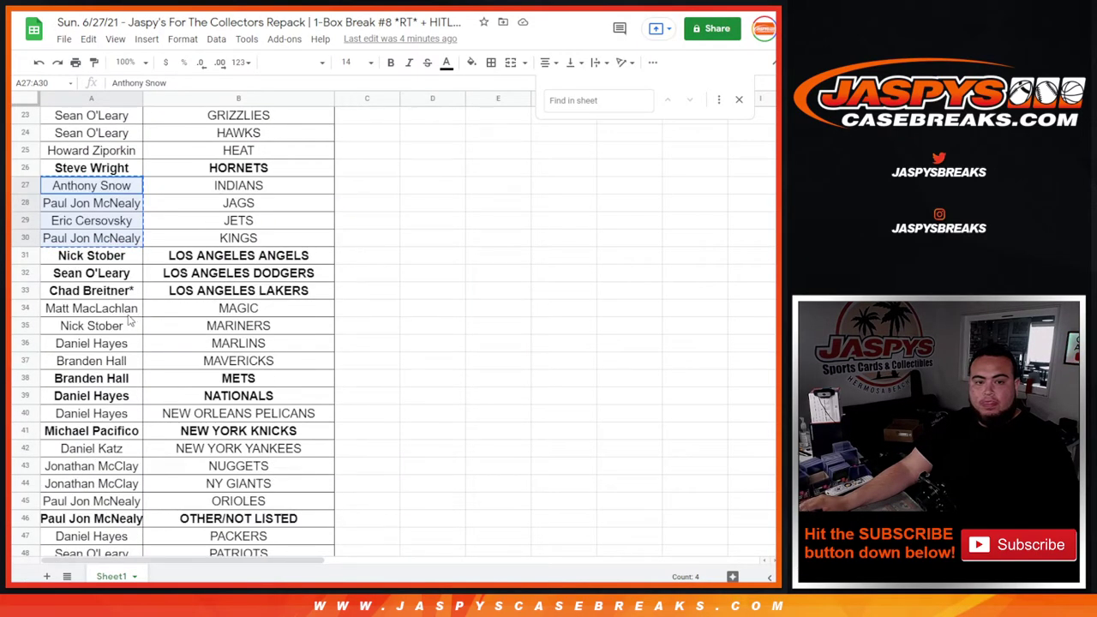
pyautogui.moveTo(127, 309); pyautogui.dragTo(120, 361)
pyautogui.rightClick(120, 361)
pyautogui.click(156, 126)
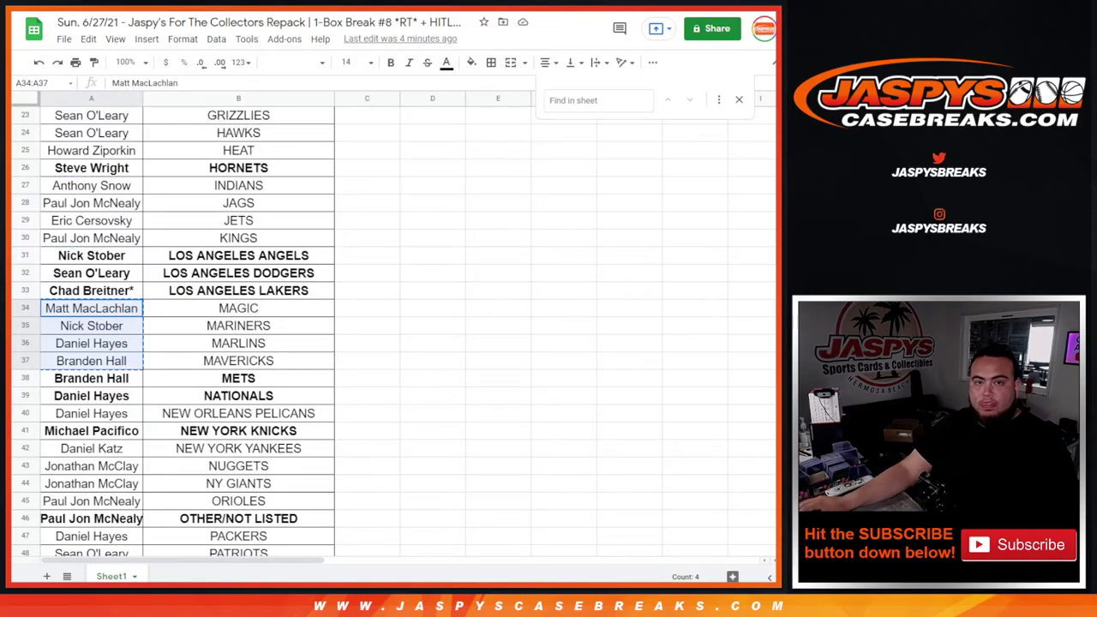
pyautogui.hotkey('alt', 'Tab')
pyautogui.press('Return')
pyautogui.hotkey('ctrl', 'v')
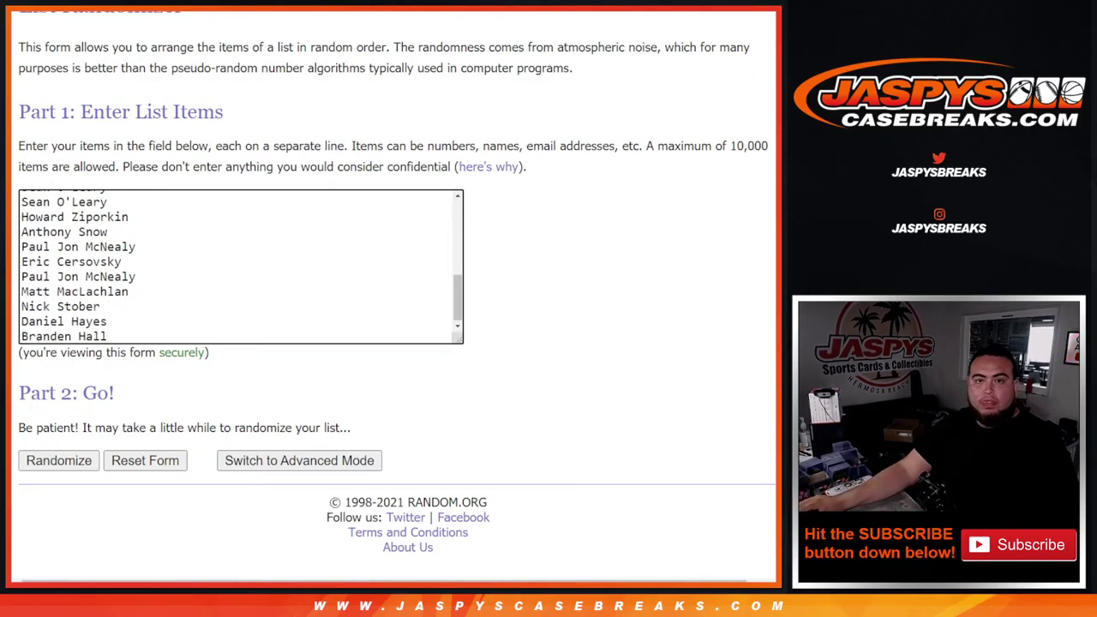
# Copy the NEW ORLEANS PELICANS participant's name from A40, append it to the randomizer list, and return to the pairings sheet
pyautogui.hotkey('alt', 'Tab')
pyautogui.rightClick(103, 414)
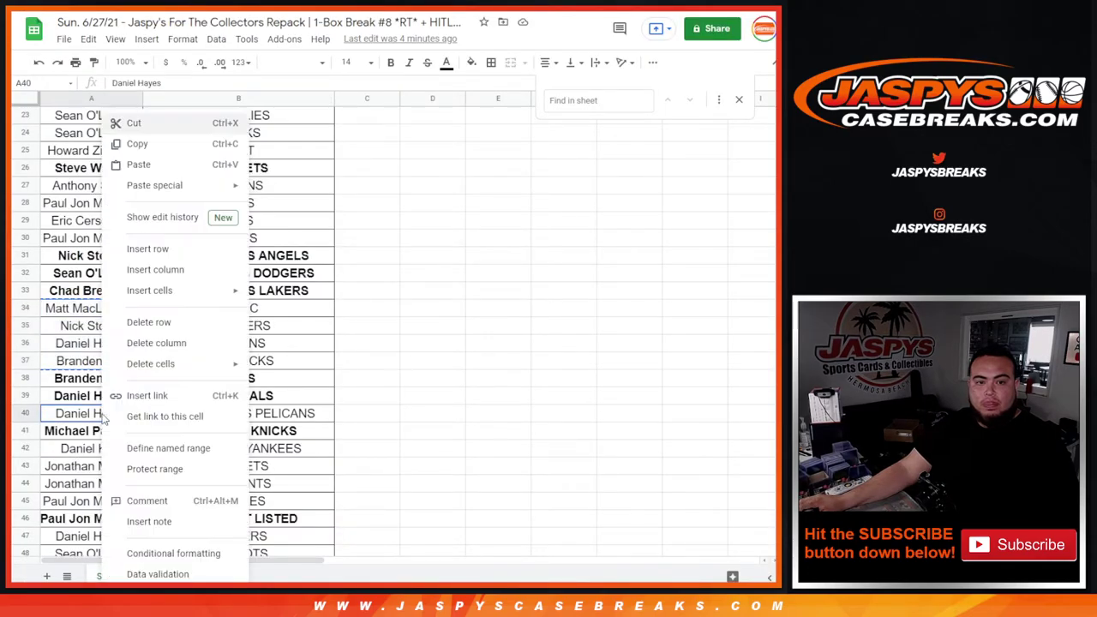
pyautogui.click(141, 144)
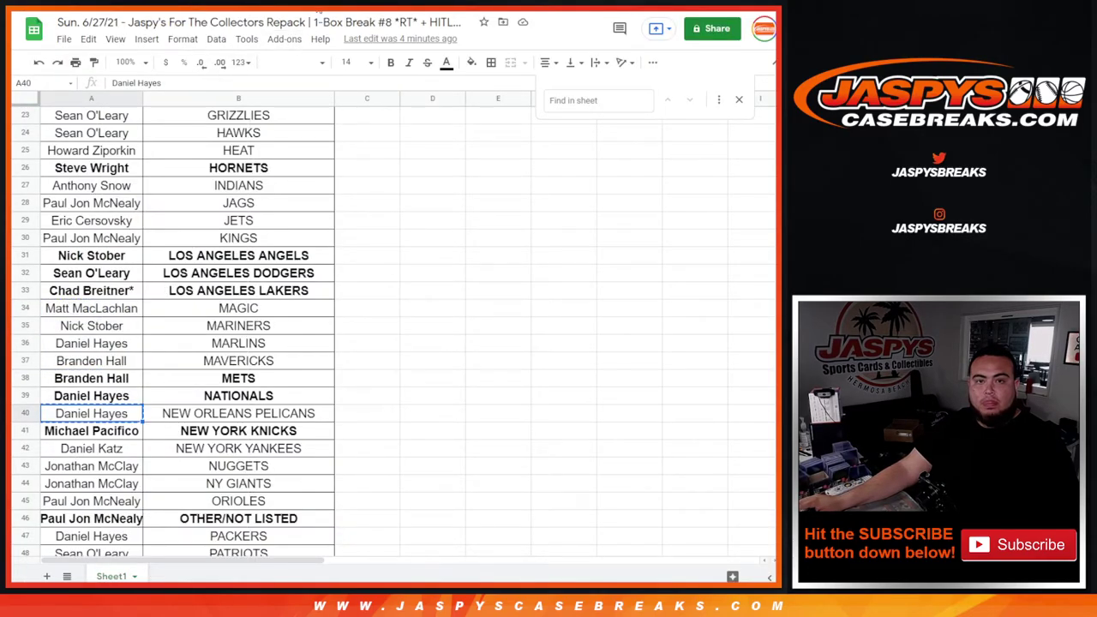
pyautogui.hotkey('ctrl', 'Tab')
pyautogui.hotkey('ctrl', 'v')
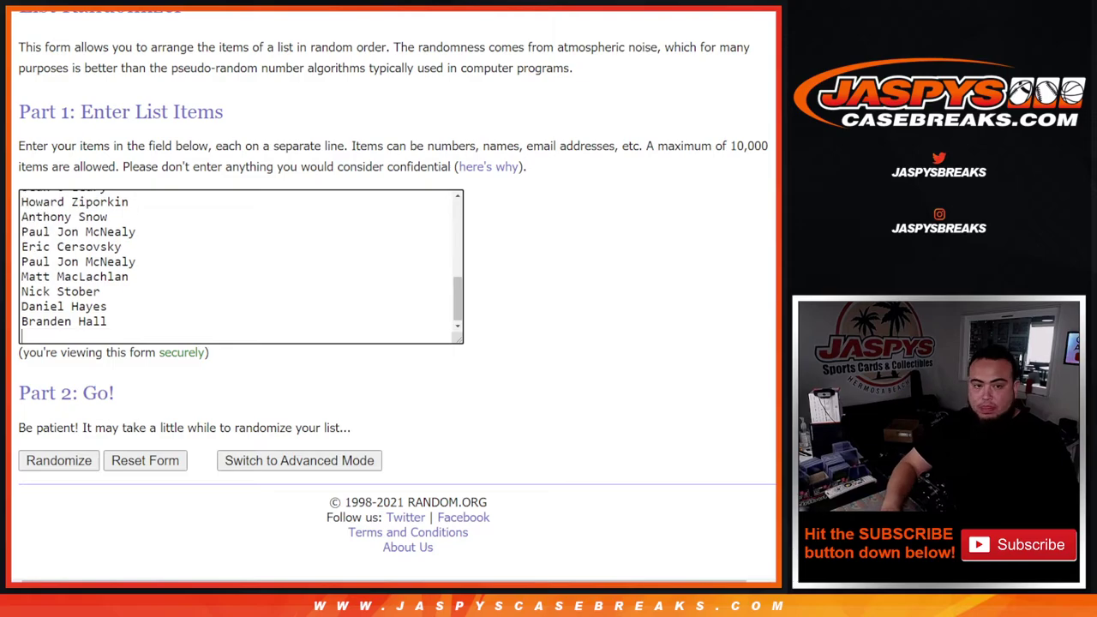
pyautogui.hotkey('ctrl', 'shift', 'Tab')
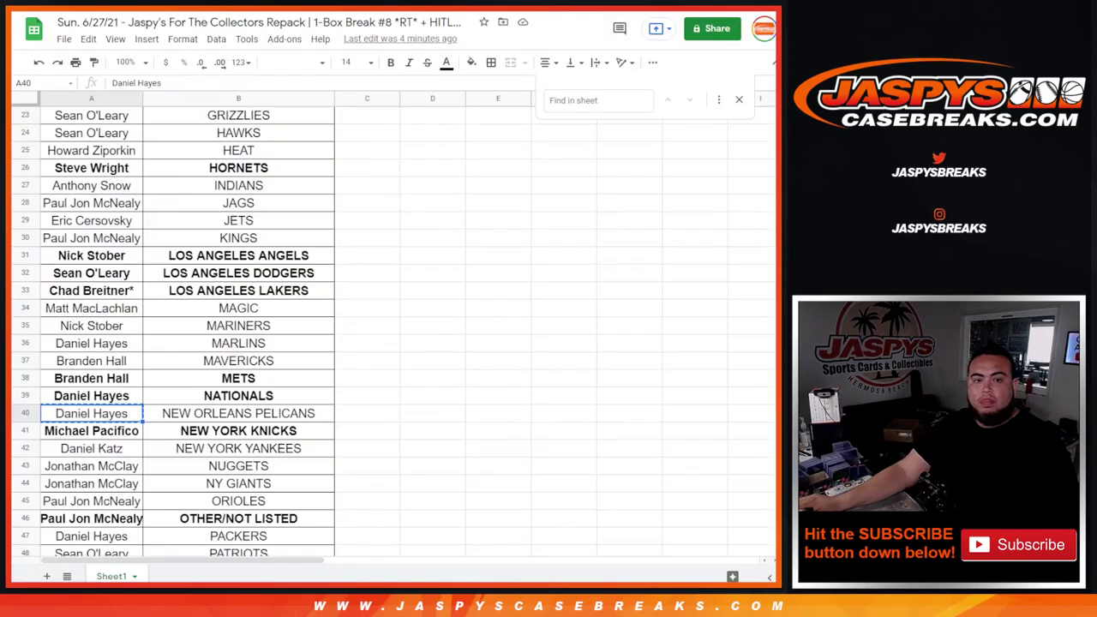
# Copy the names in A42:A45, beside NEW YORK YANKEES through ORIOLES, and add them on new lines of the randomizer list
pyautogui.scroll(-3, 203, 330)
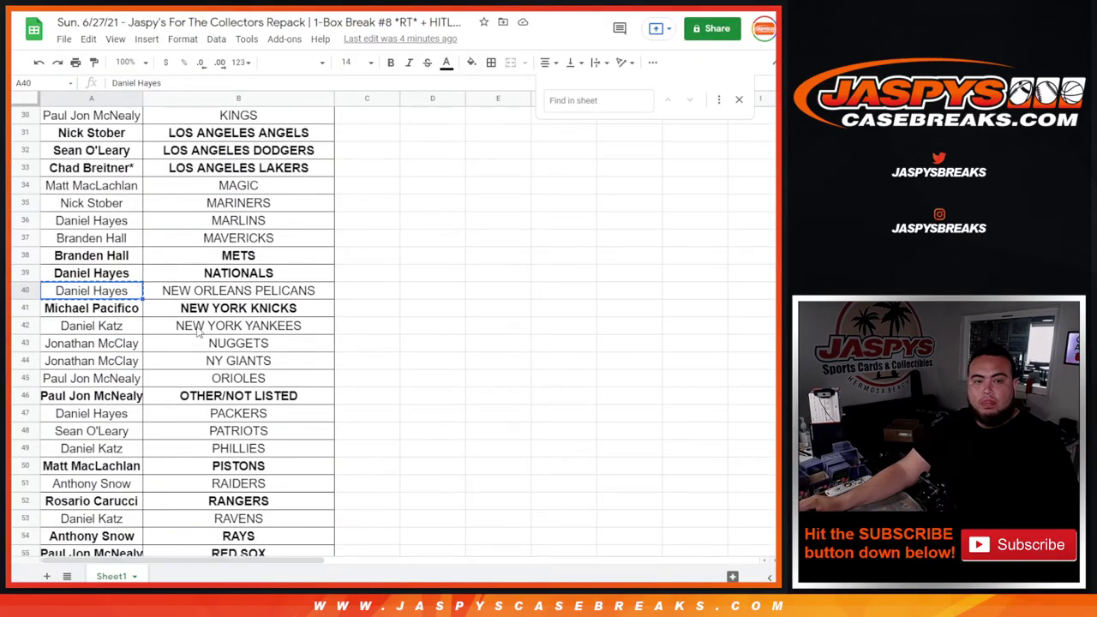
pyautogui.moveTo(101, 332); pyautogui.dragTo(105, 382)
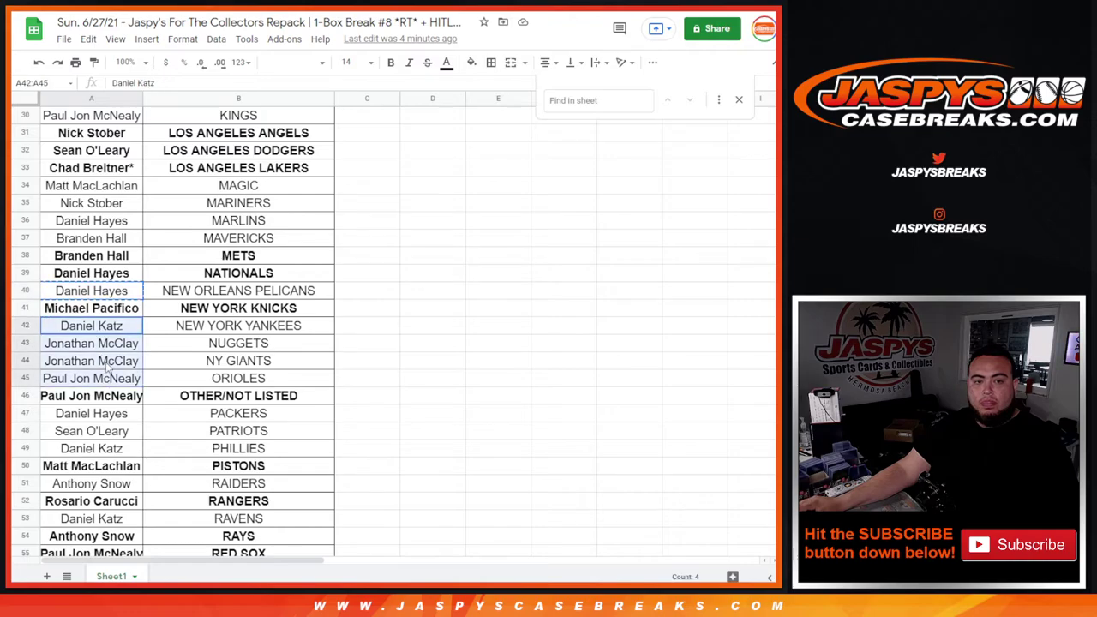
pyautogui.rightClick(107, 383)
pyautogui.click(146, 132)
pyautogui.hotkey('ctrl', 'Tab')
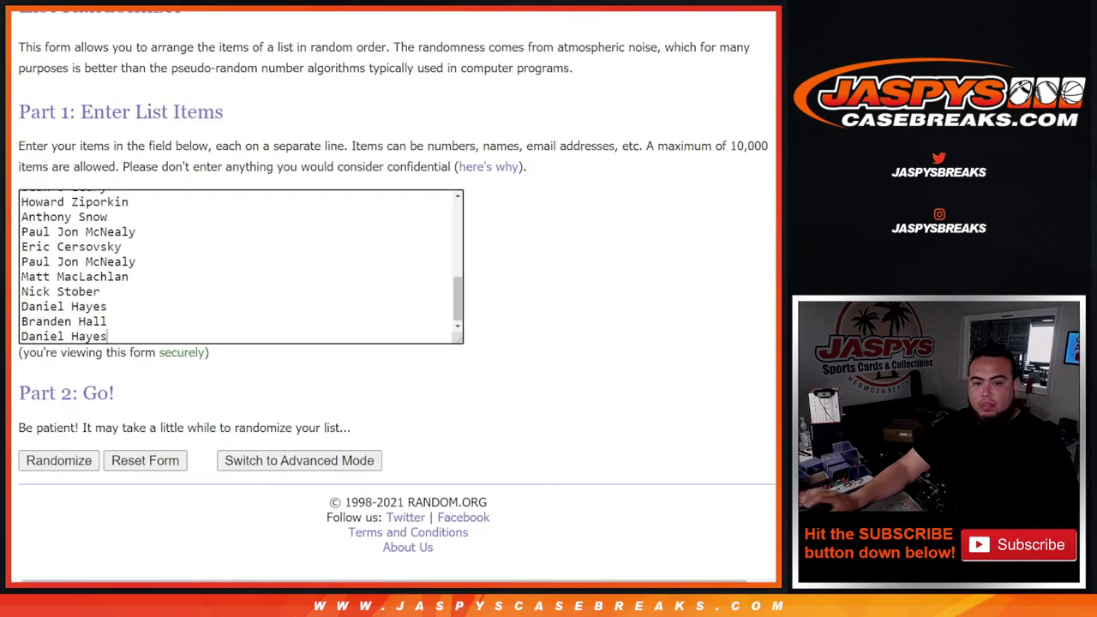
pyautogui.press('Return')
pyautogui.hotkey('ctrl', 'v')
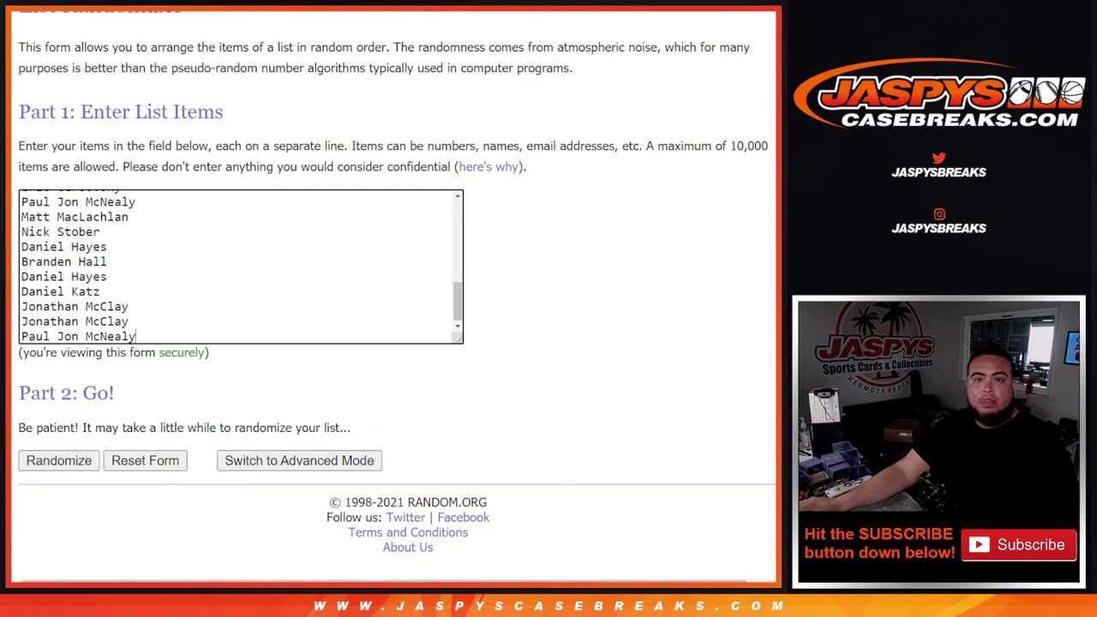
pyautogui.hotkey('ctrl', 'shift', 'Tab')
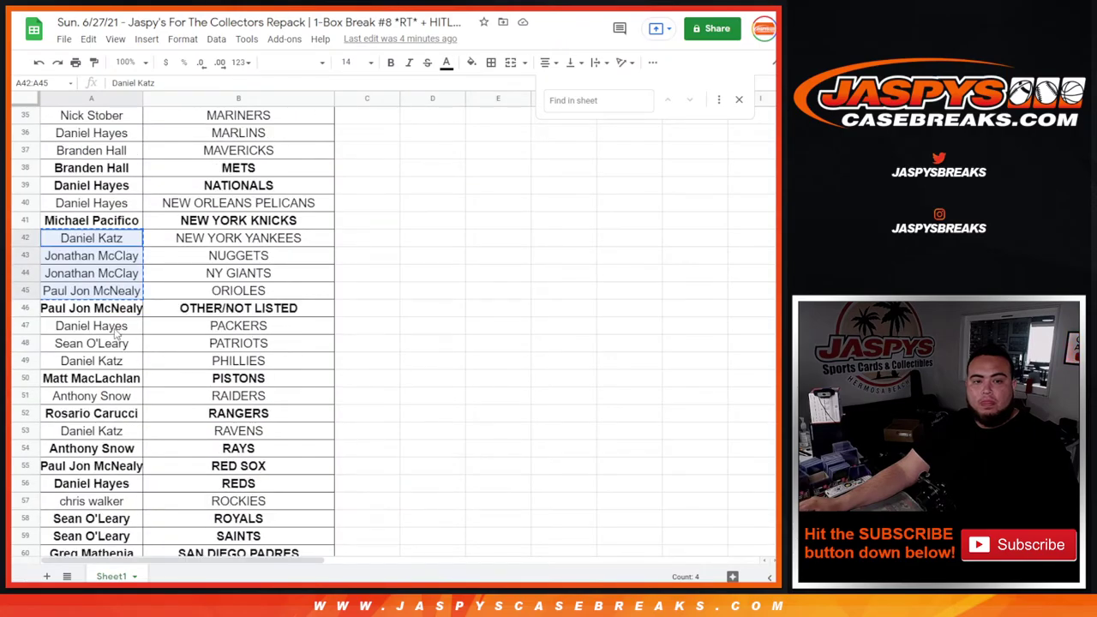
# Copy the names in A47:A49, beside PACKERS through PHILLIES, and add them on new lines of the randomizer list
pyautogui.moveTo(115, 334); pyautogui.dragTo(106, 363)
pyautogui.rightClick(106, 363)
pyautogui.click(147, 122)
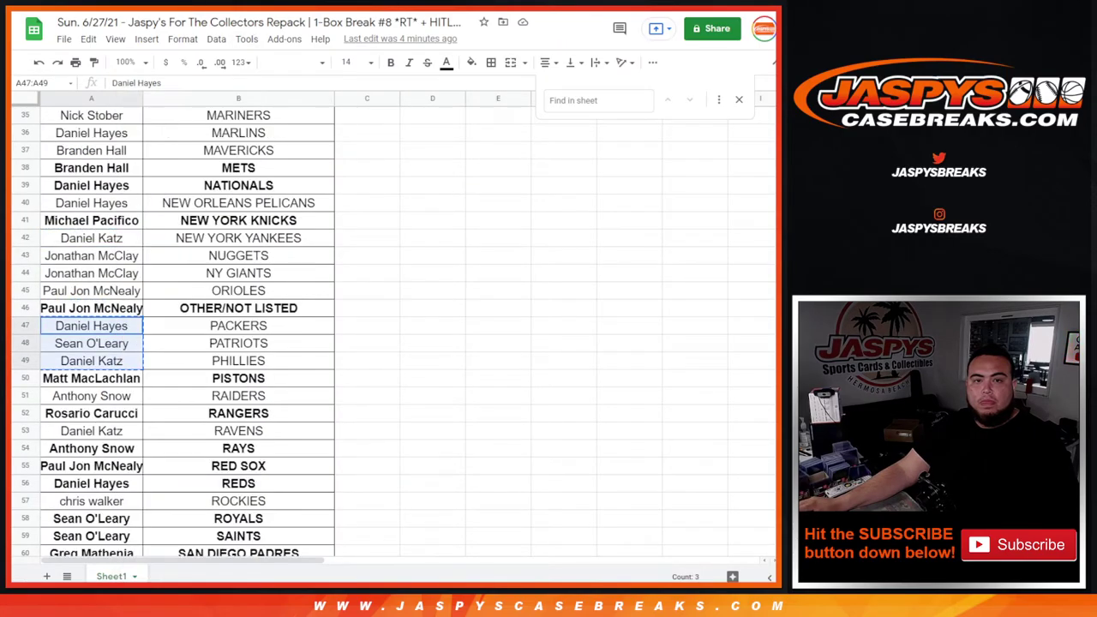
pyautogui.hotkey('ctrl', 'Tab')
pyautogui.press('Return')
pyautogui.hotkey('ctrl', 'v')
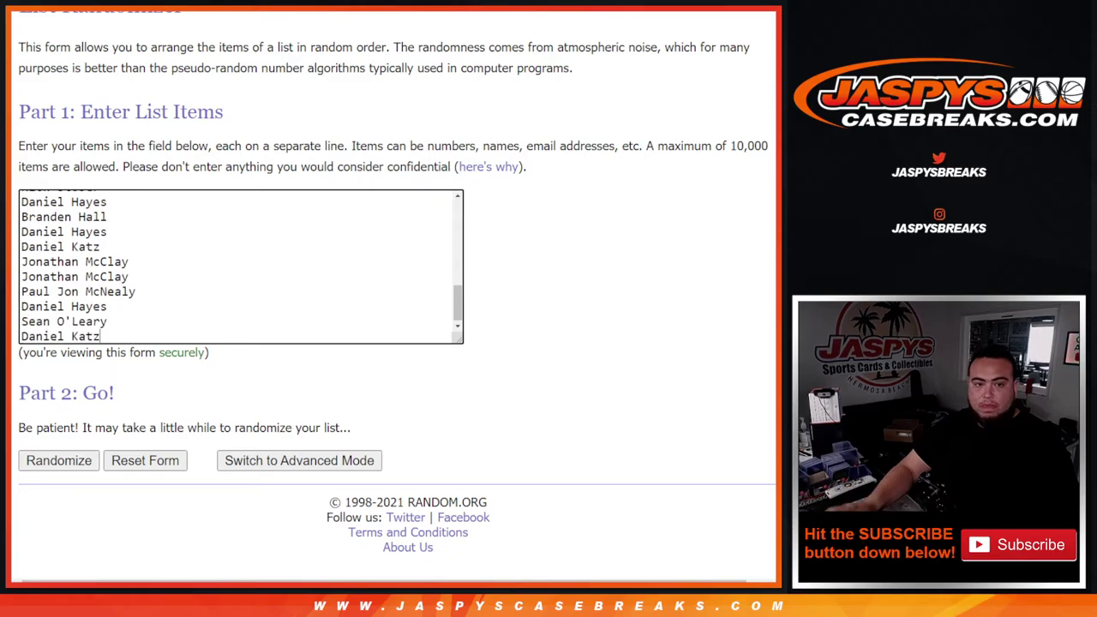
pyautogui.hotkey('ctrl', 'shift', 'Tab')
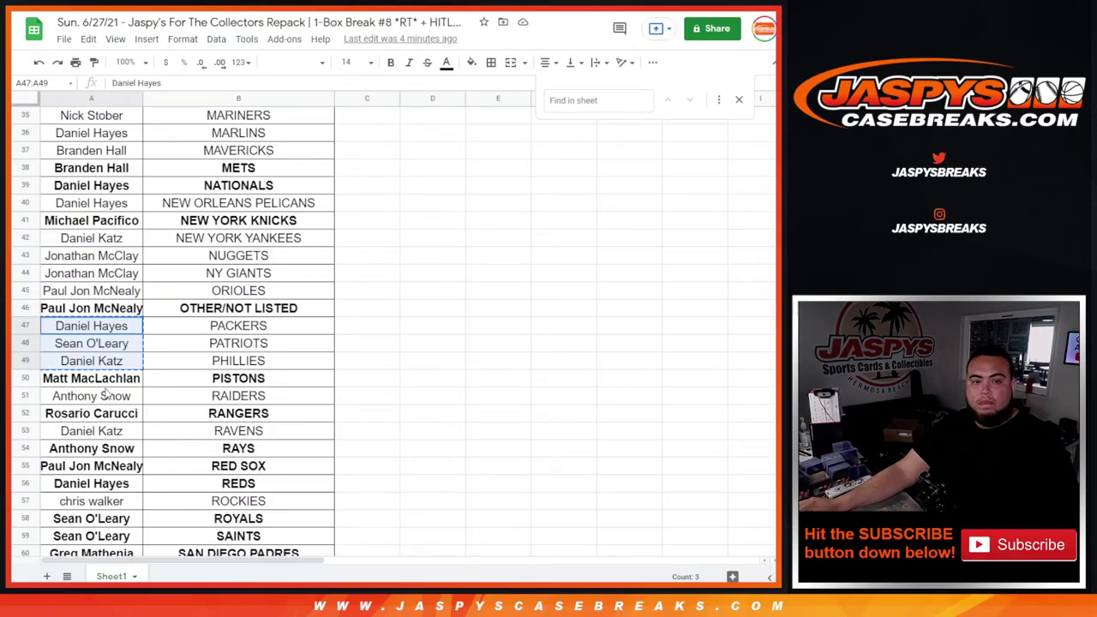
# Copy the RAIDERS participant's name from A51 and append it on a new line of the randomizer list
pyautogui.click(106, 394)
pyautogui.rightClick(106, 394)
pyautogui.click(137, 144)
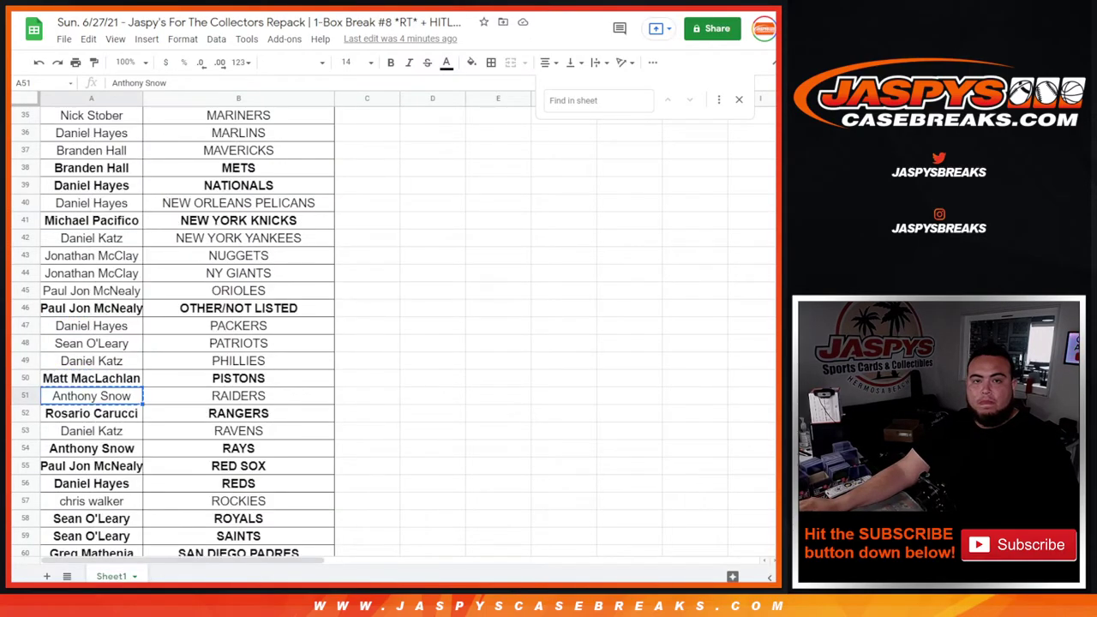
pyautogui.hotkey('ctrl', 'Tab')
pyautogui.press('Return')
pyautogui.hotkey('ctrl', 'v')
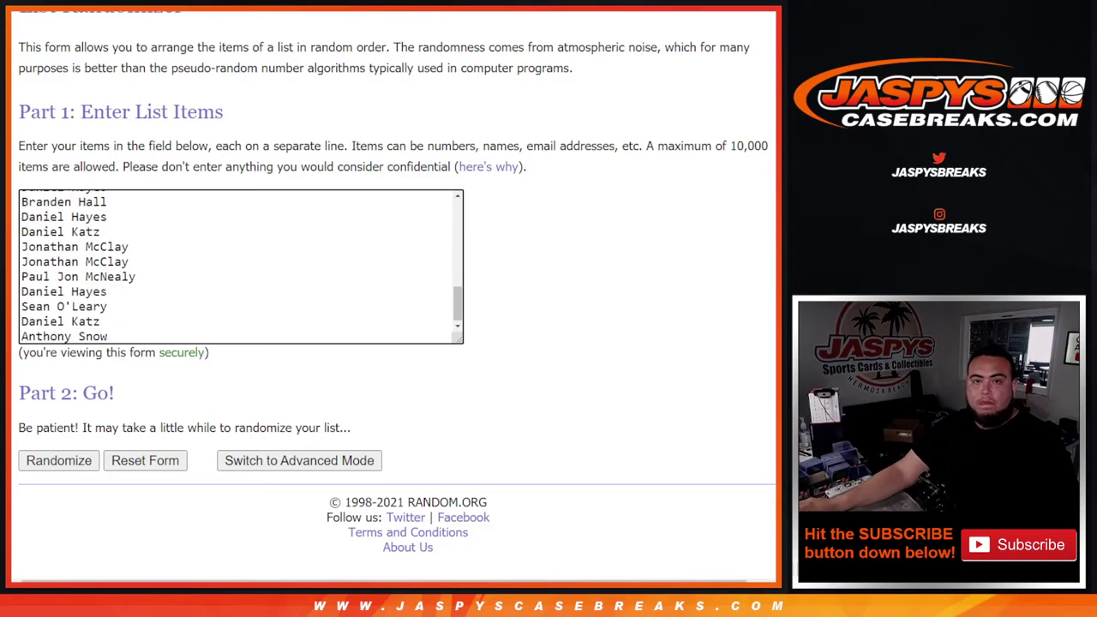
pyautogui.hotkey('ctrl', 'shift', 'Tab')
# Copy the RAVENS participant's name from A53 and append it on a new line of the randomizer list
pyautogui.rightClick(107, 435)
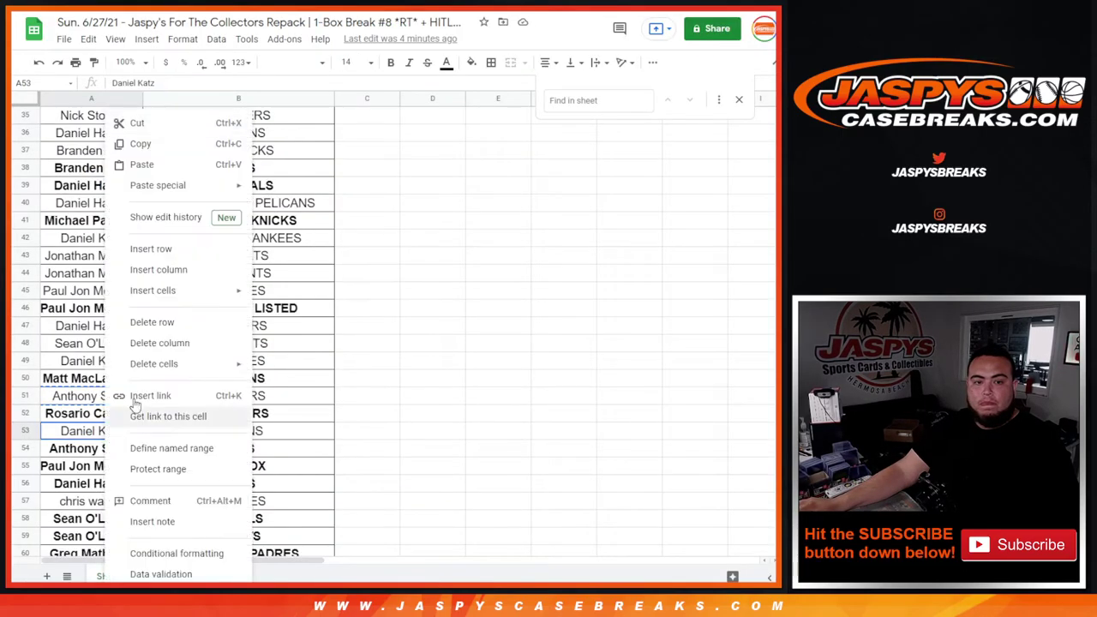
pyautogui.click(137, 143)
pyautogui.hotkey('alt', 'Tab')
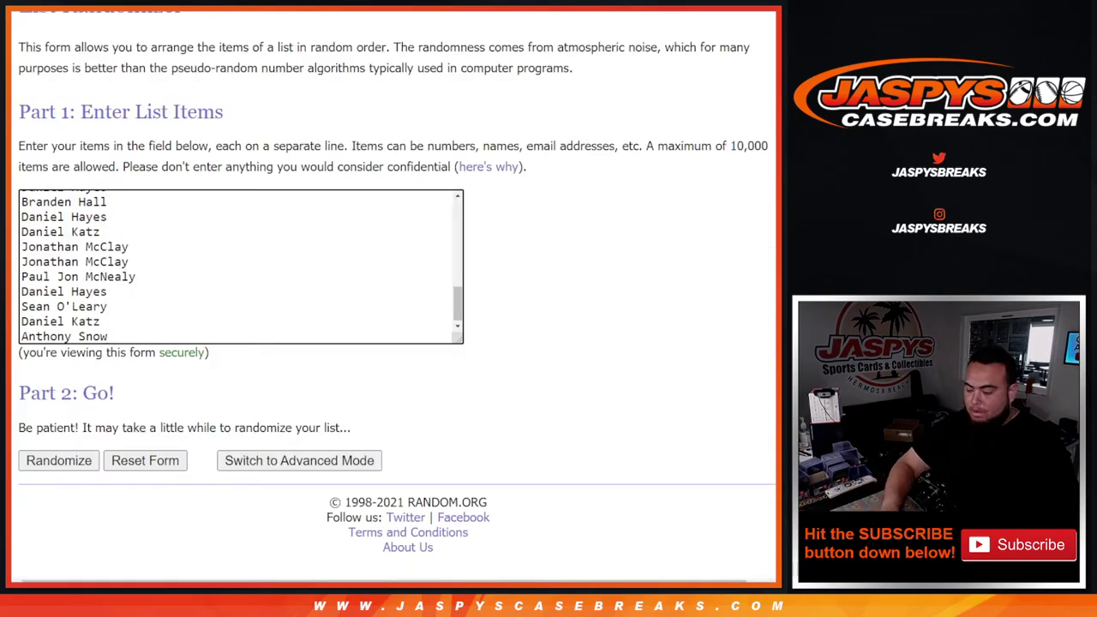
pyautogui.press('Return')
pyautogui.hotkey('ctrl', 'v')
pyautogui.hotkey('alt', 'Tab')
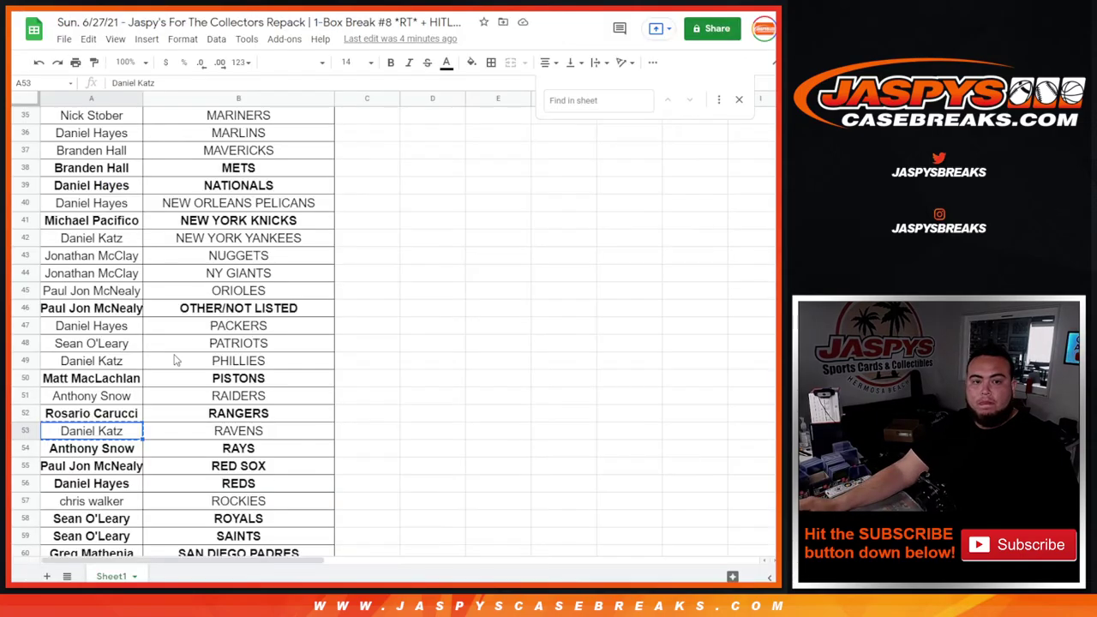
# Copy the ROCKIES participant's name from A57 and append it on a new line of the randomizer list
pyautogui.scroll(-6, 126, 295)
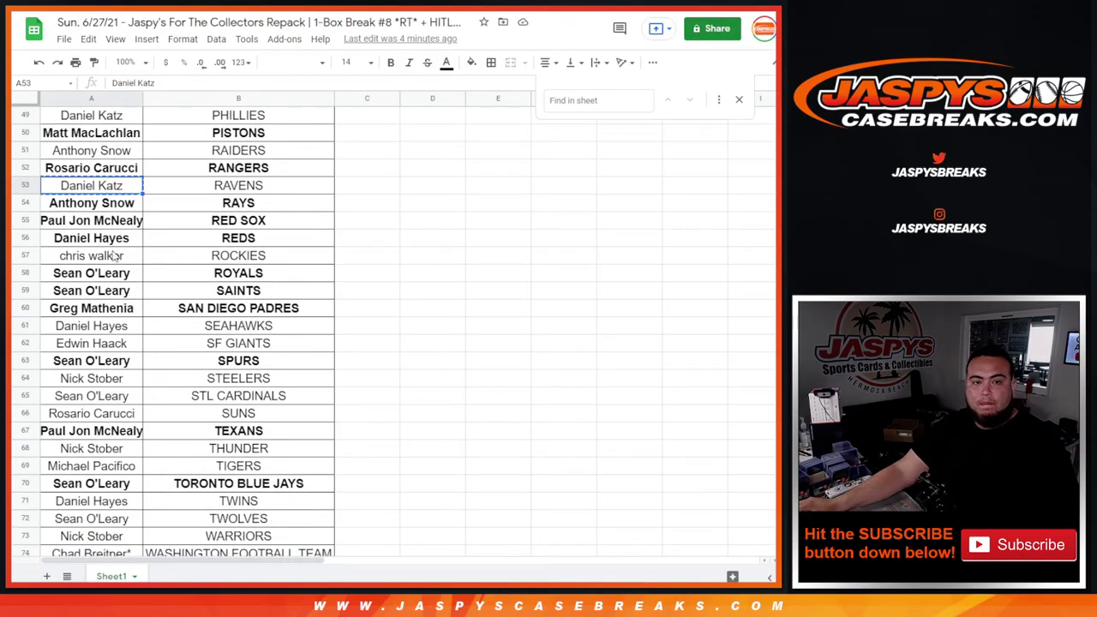
pyautogui.click(115, 256)
pyautogui.rightClick(114, 256)
pyautogui.click(137, 142)
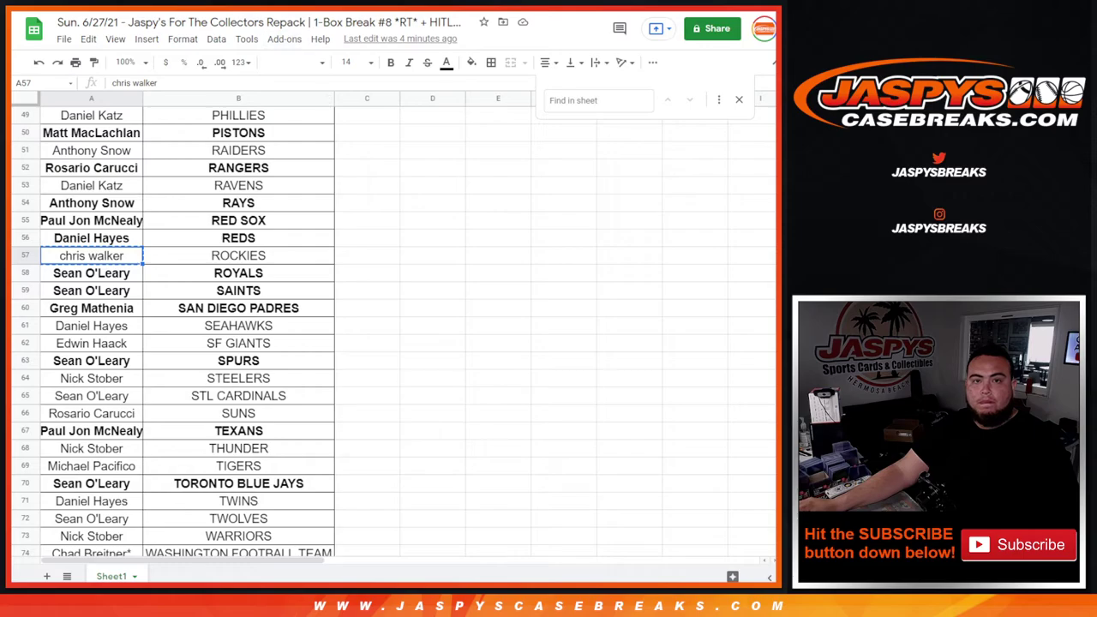
pyautogui.hotkey('alt', 'Tab')
pyautogui.press('Return')
pyautogui.hotkey('ctrl', 'v')
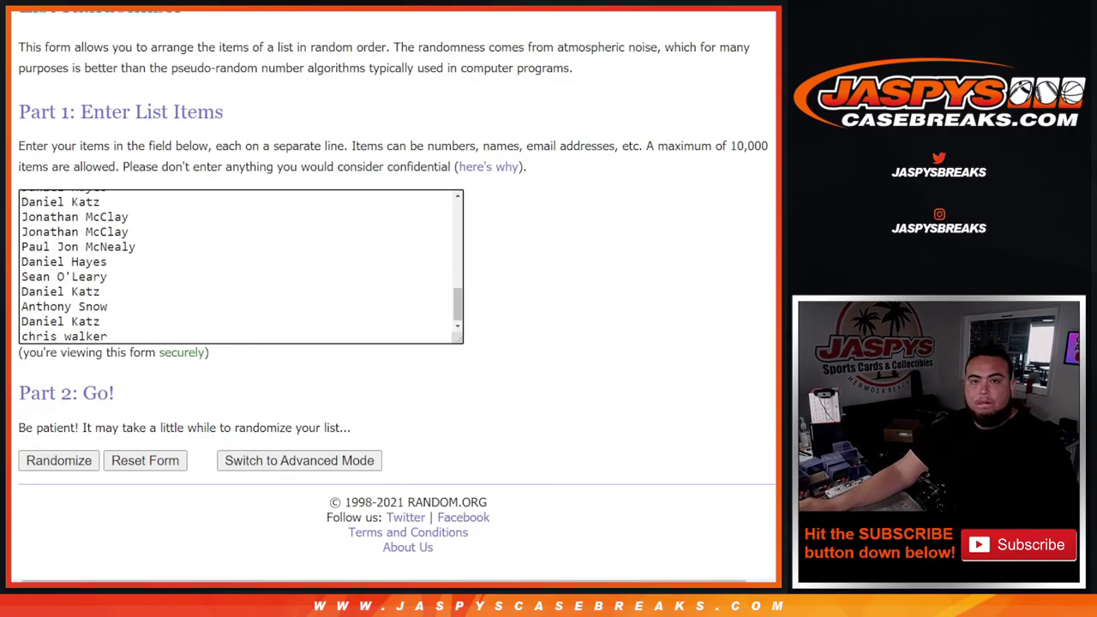
pyautogui.hotkey('alt', 'Tab')
# Copy the names in A61:A62, beside SEAHAWKS and SF GIANTS, and add them on new lines of the randomizer list
pyautogui.moveTo(91, 326); pyautogui.dragTo(95, 343)
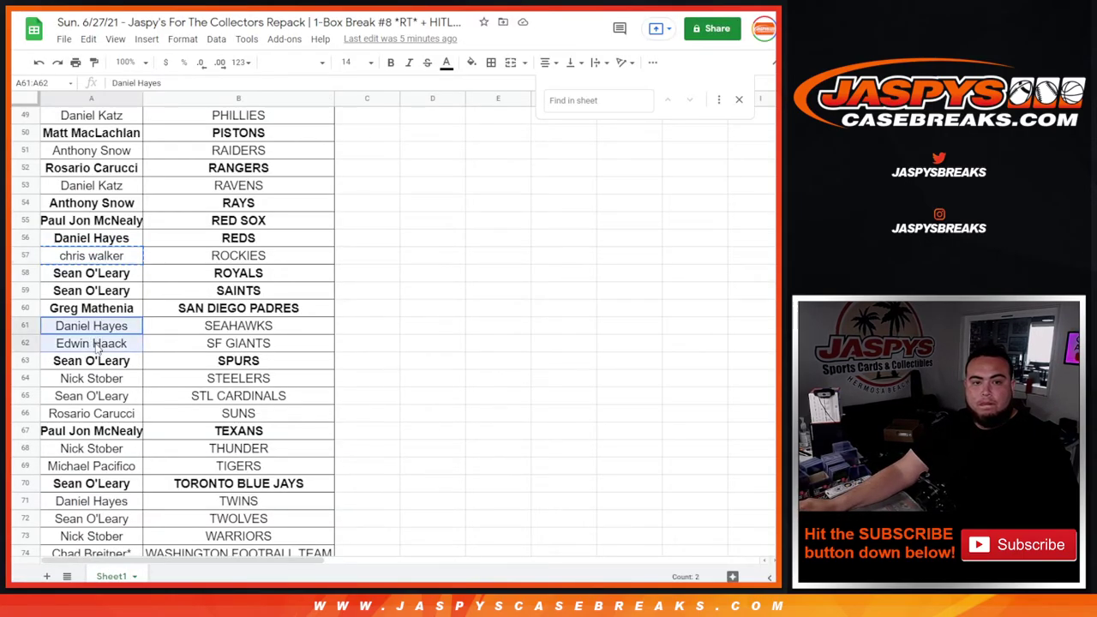
pyautogui.rightClick(110, 341)
pyautogui.click(128, 123)
pyautogui.hotkey('alt', 'Tab')
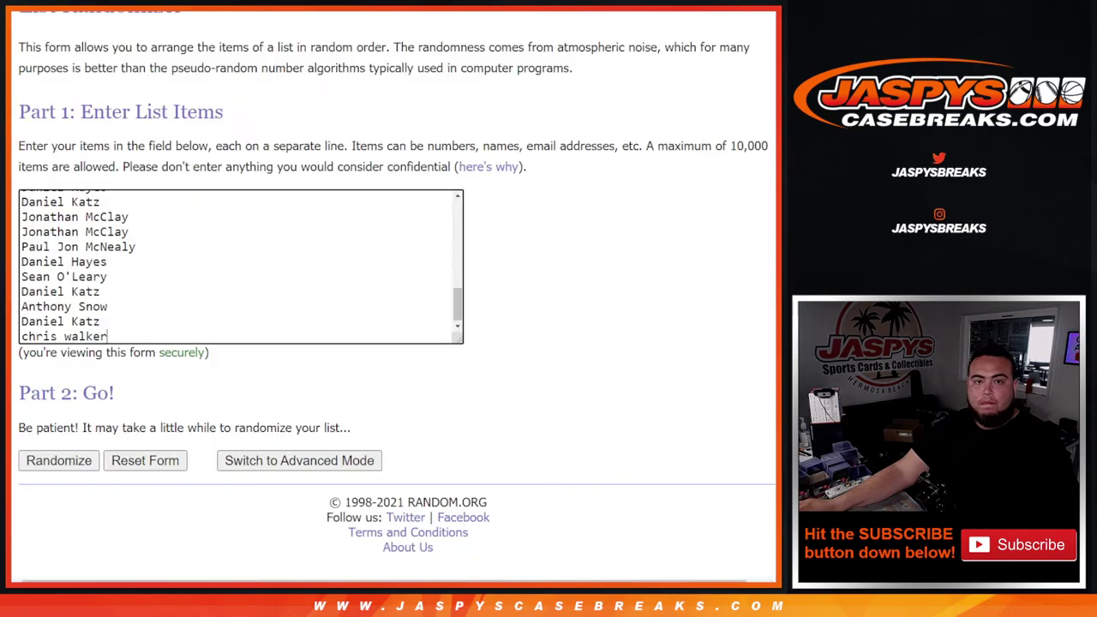
pyautogui.press('Return')
pyautogui.hotkey('ctrl', 'v')
pyautogui.hotkey('alt', 'Tab')
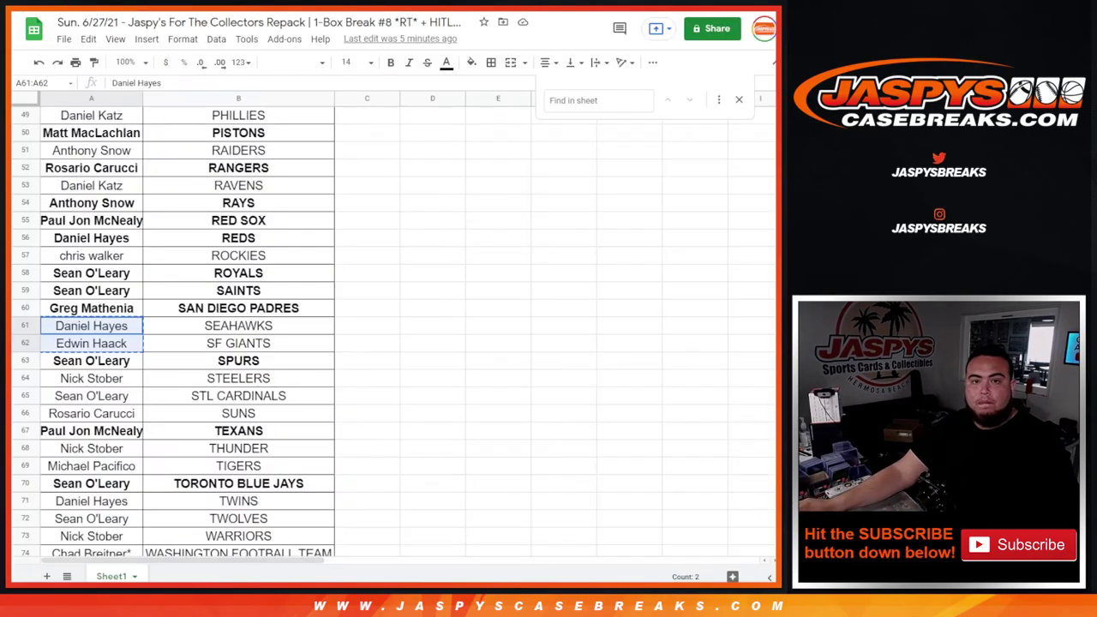
# Copy the names in A64:A66, beside STEELERS through SUNS, and add them on new lines of the randomizer list
pyautogui.moveTo(118, 380); pyautogui.dragTo(117, 415)
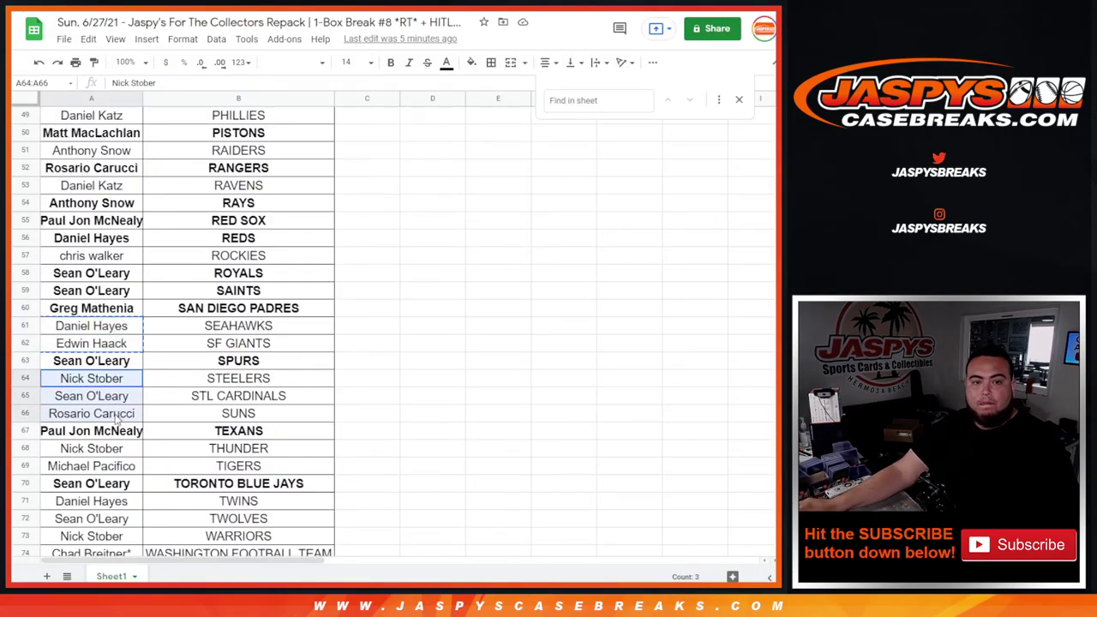
pyautogui.rightClick(118, 417)
pyautogui.click(163, 125)
pyautogui.hotkey('alt', 'Tab')
pyautogui.hotkey('ctrl', 'v')
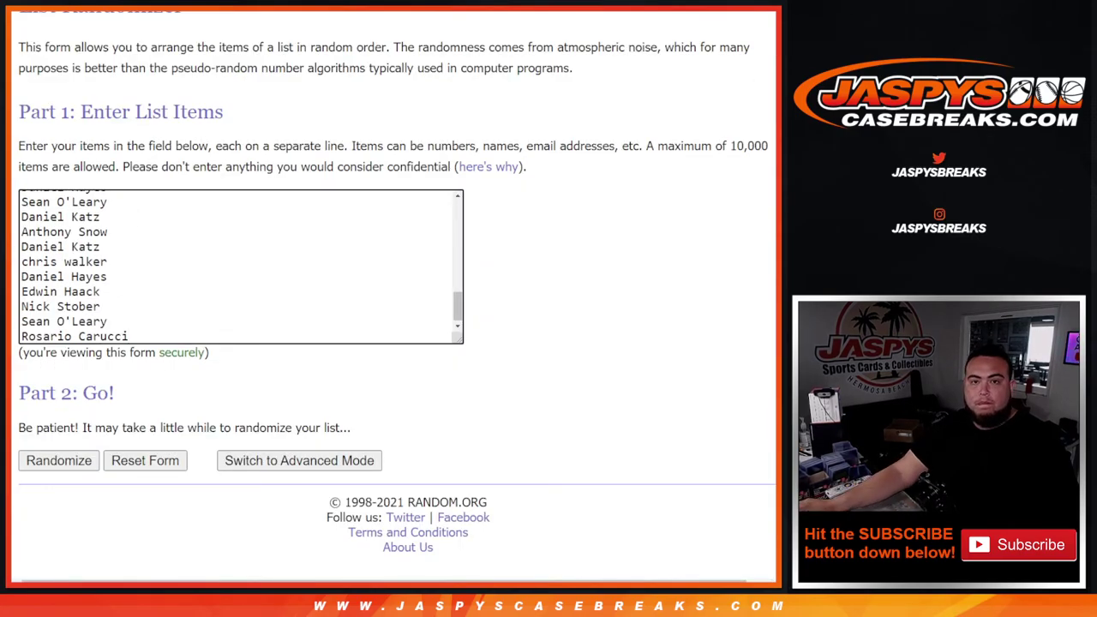
pyautogui.hotkey('alt', 'Tab')
# Copy the names in A68:A69, beside THUNDER and TIGERS, and add them on new lines of the randomizer list
pyautogui.scroll(-3, 154, 420)
pyautogui.click(118, 331)
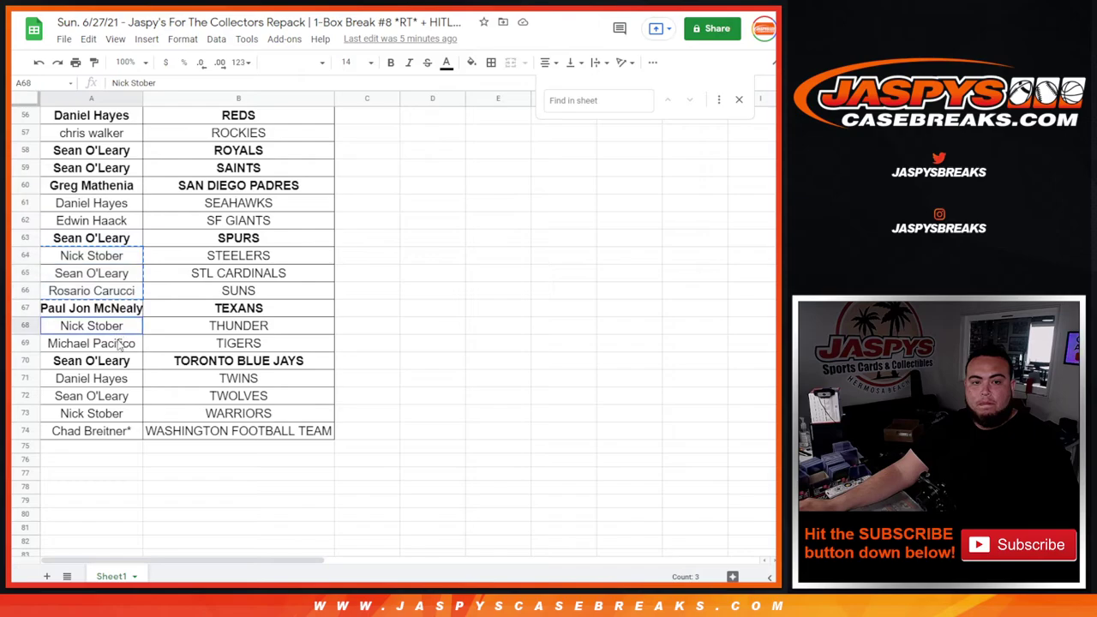
pyautogui.keyDown('shift'); pyautogui.click(120, 343); pyautogui.keyUp('shift')
pyautogui.rightClick(120, 343)
pyautogui.click(155, 125)
pyautogui.hotkey('alt', 'Tab')
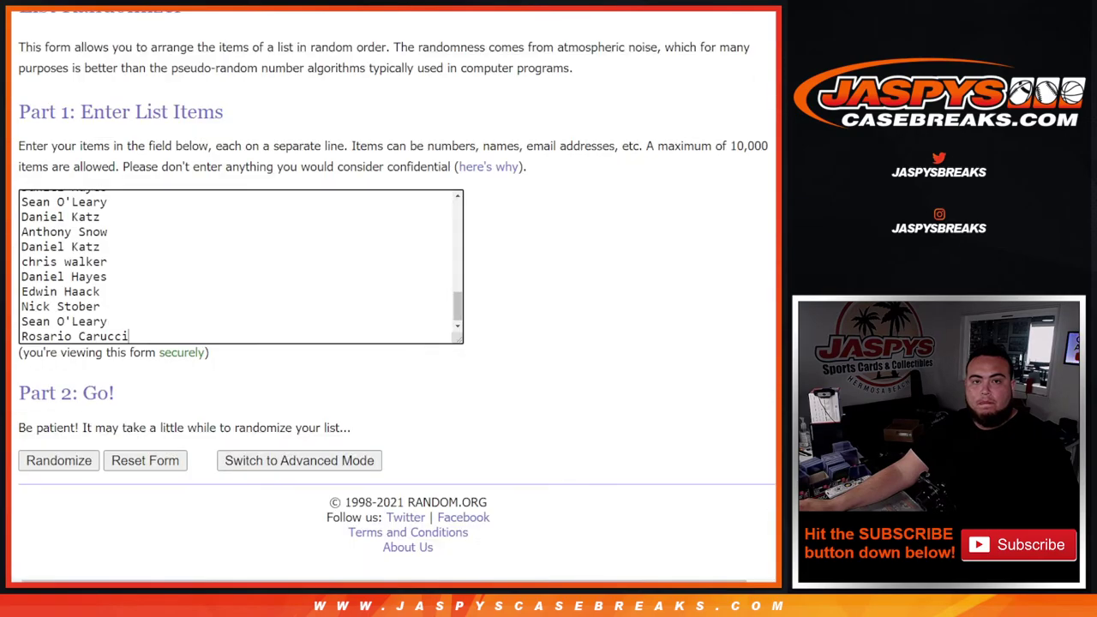
pyautogui.press('Return')
pyautogui.hotkey('ctrl', 'v')
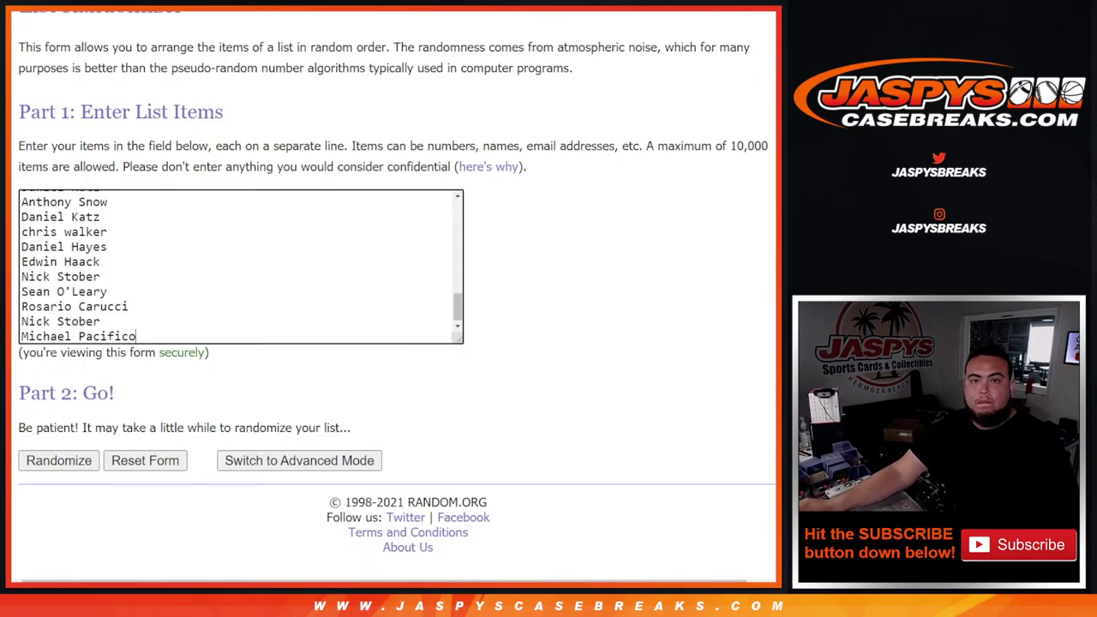
pyautogui.hotkey('alt', 'Tab')
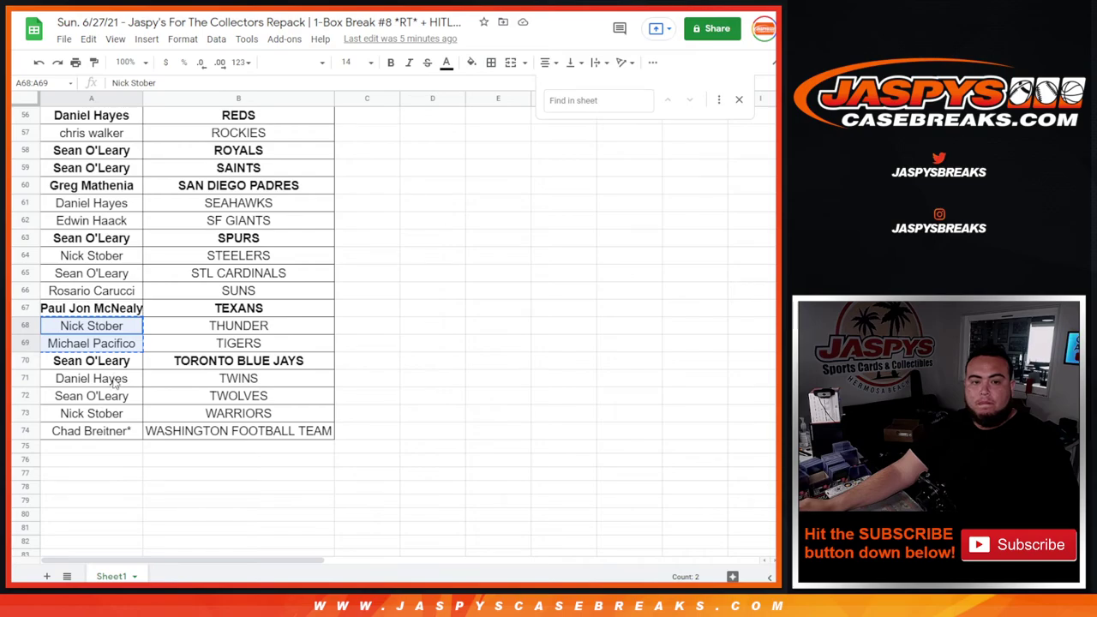
# Copy the names in A71:A74, beside TWINS through WASHINGTON FOOTBALL TEAM, append them to the randomizer list, and review it from the start
pyautogui.moveTo(115, 384); pyautogui.dragTo(111, 430)
pyautogui.rightClick(111, 430)
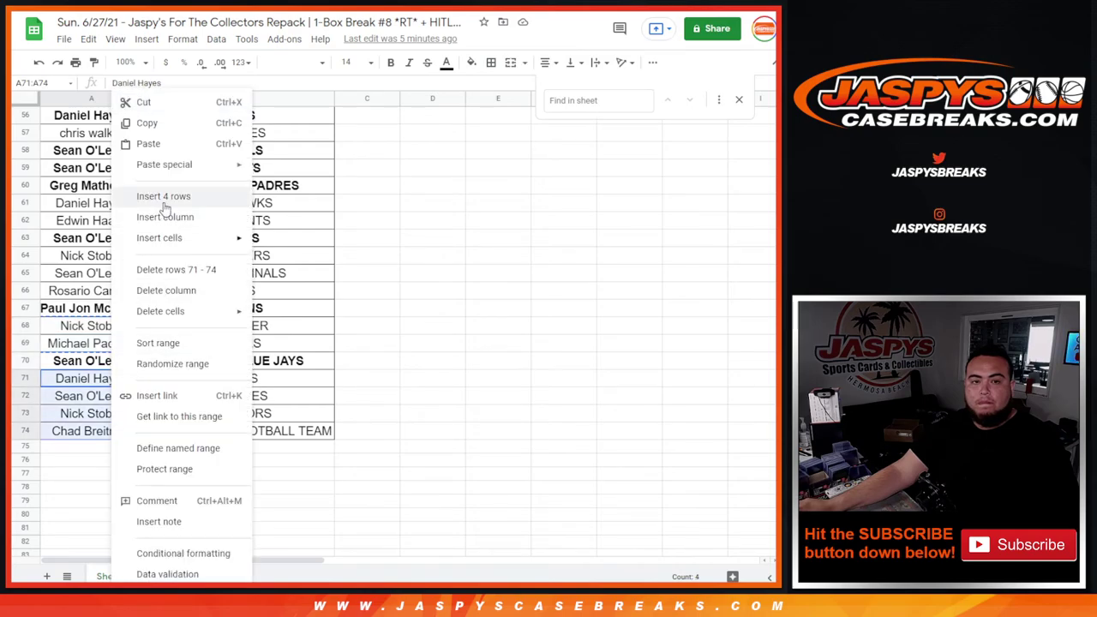
pyautogui.click(162, 126)
pyautogui.hotkey('alt', 'Tab')
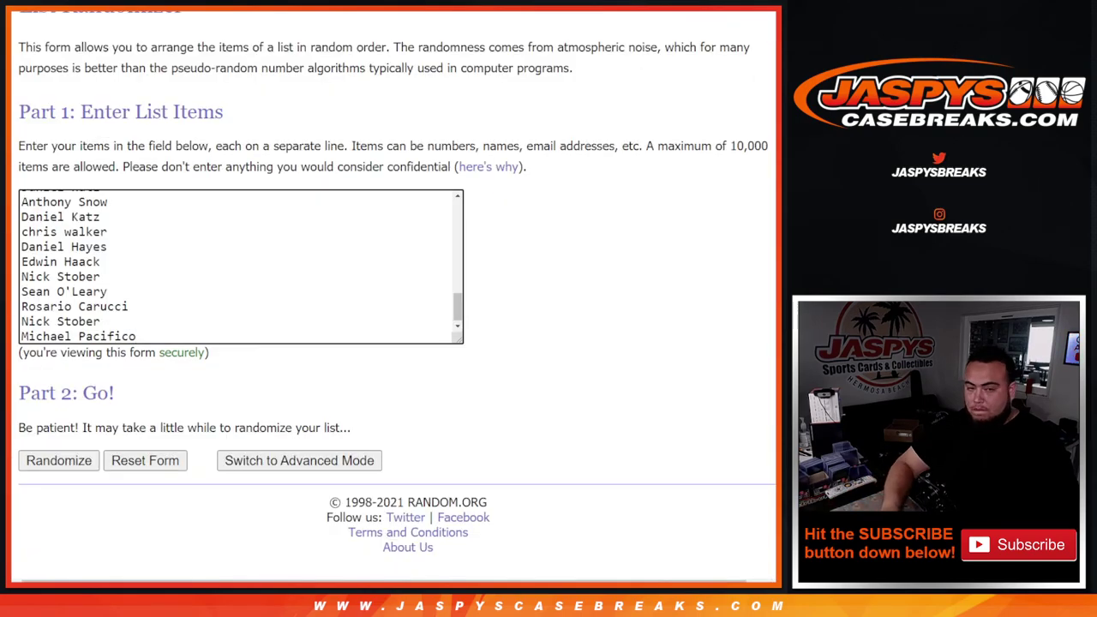
pyautogui.hotkey('ctrl', 'v')
pyautogui.scroll(15, 286, 240)
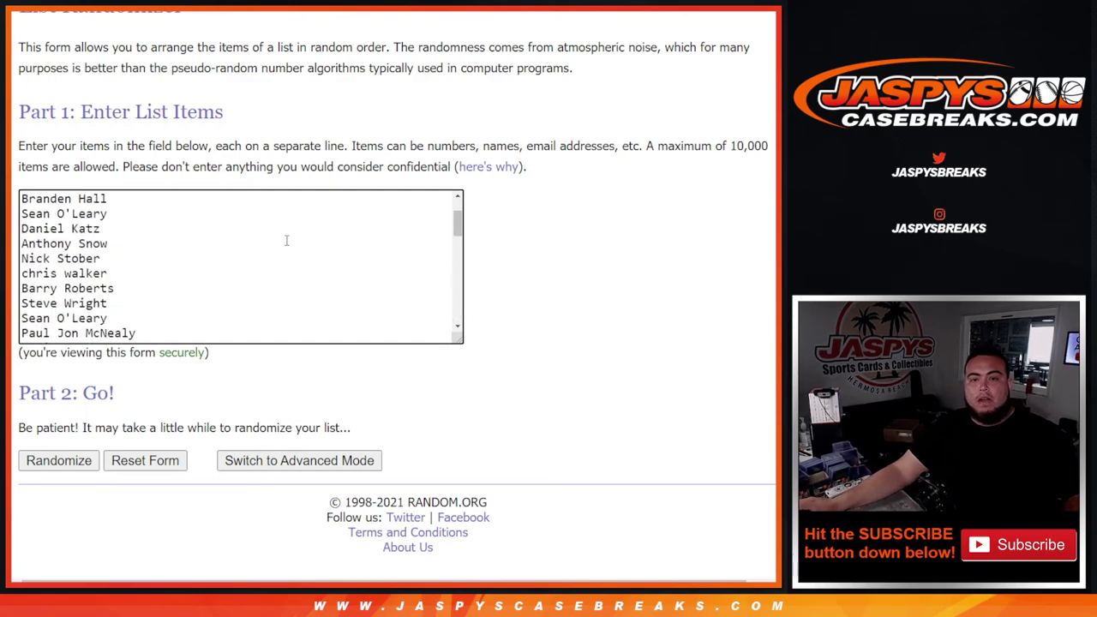
# Switch to RANDOM.ORG's Dice Roller and roll two virtual dice
pyautogui.hotkey('ctrl', 'Tab')
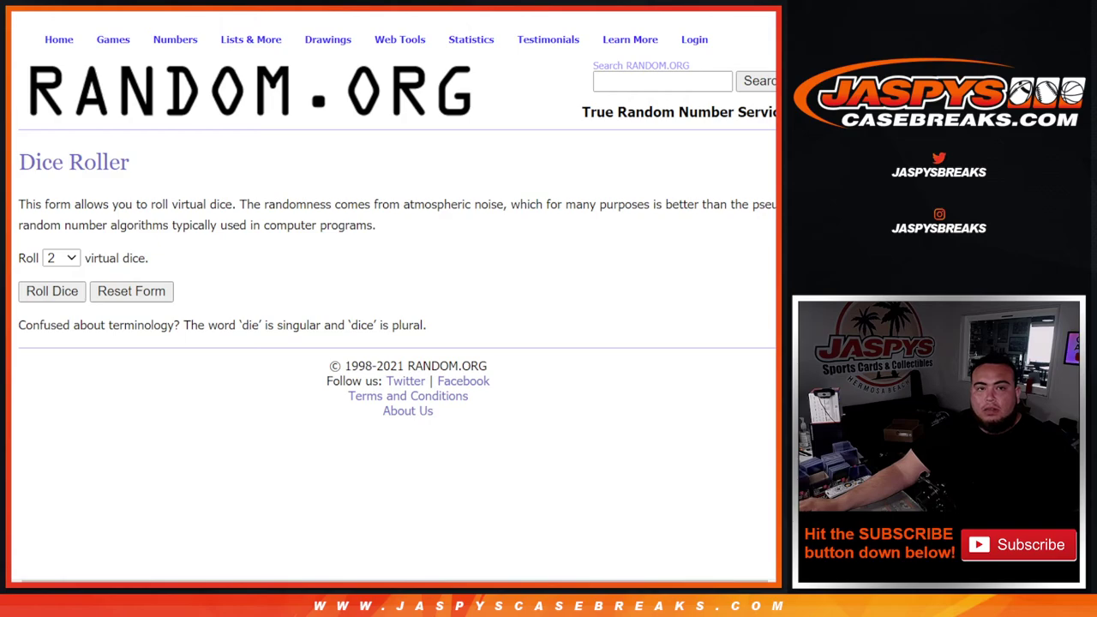
pyautogui.hotkey('ctrl', 'Tab')
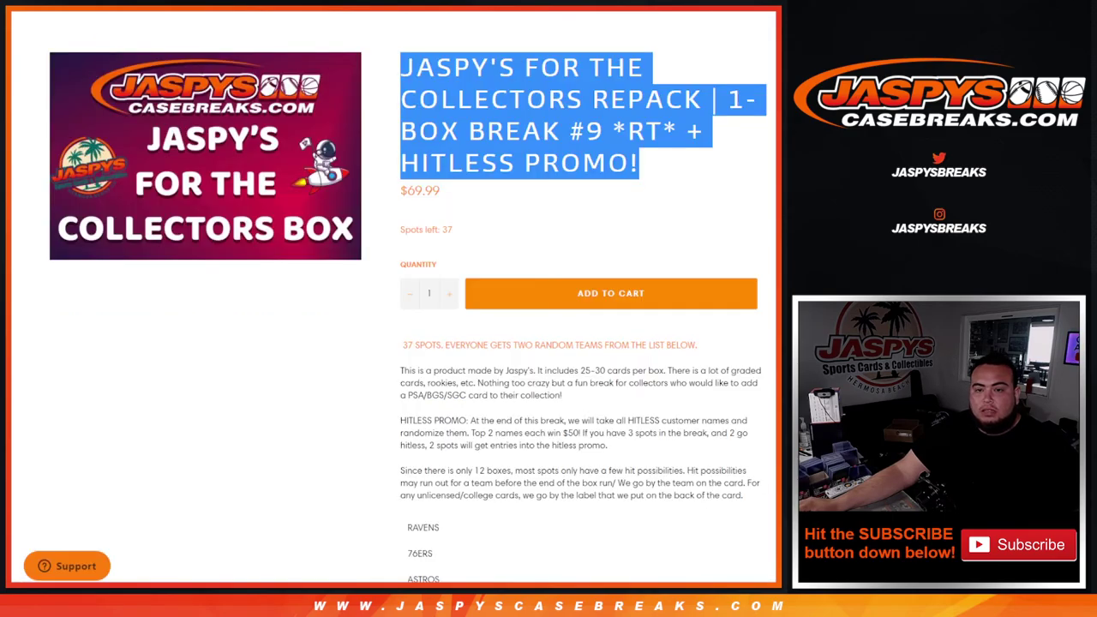
pyautogui.hotkey('ctrl', 'shift', 'Tab')
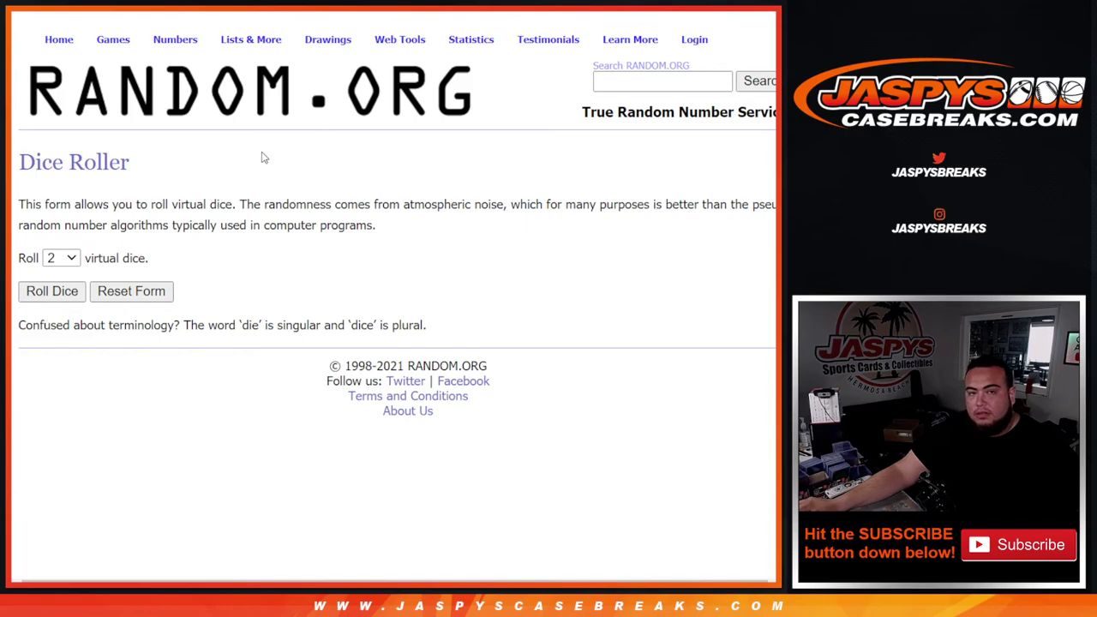
pyautogui.click(60, 293)
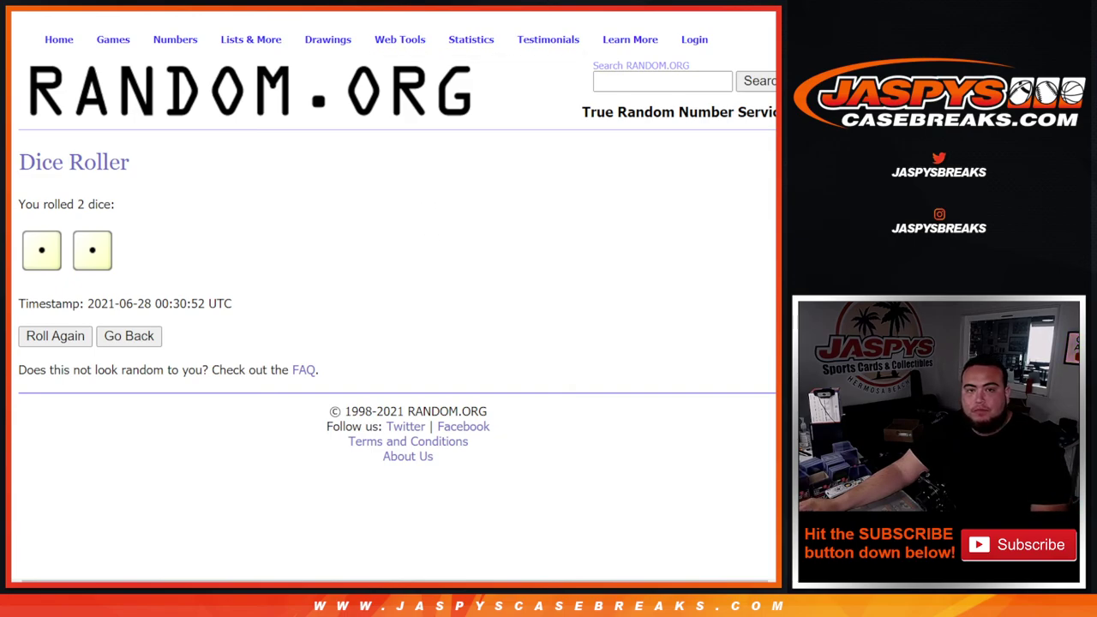
# Return to the List Randomizer and check the end of the name list against the last rows of the pairings sheet
pyautogui.hotkey('ctrl', 'Tab')
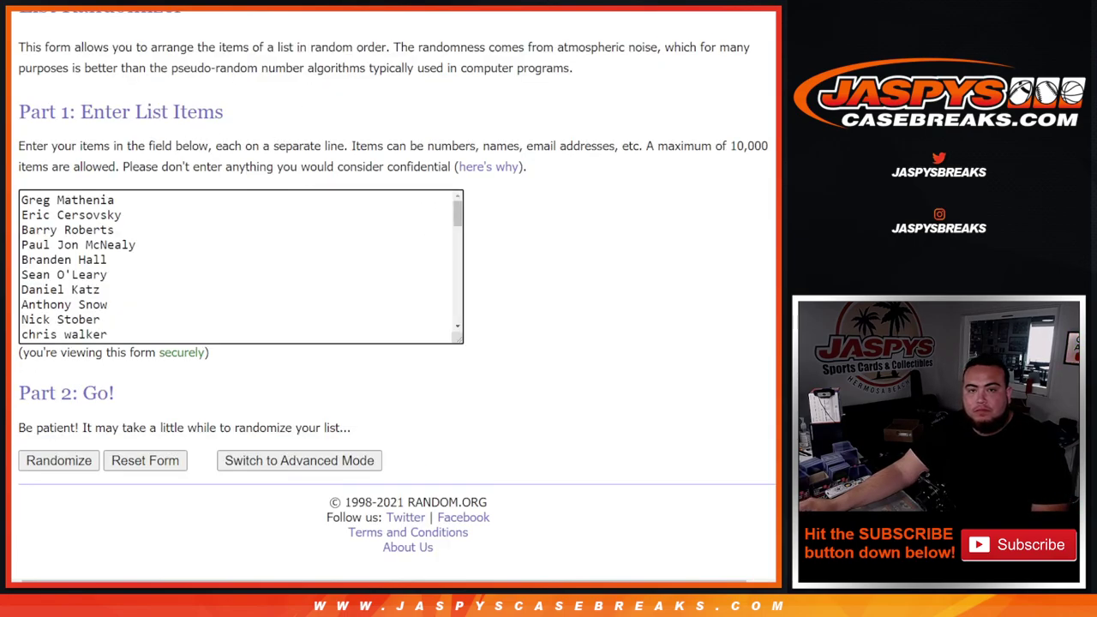
pyautogui.hotkey('ctrl', 'Tab')
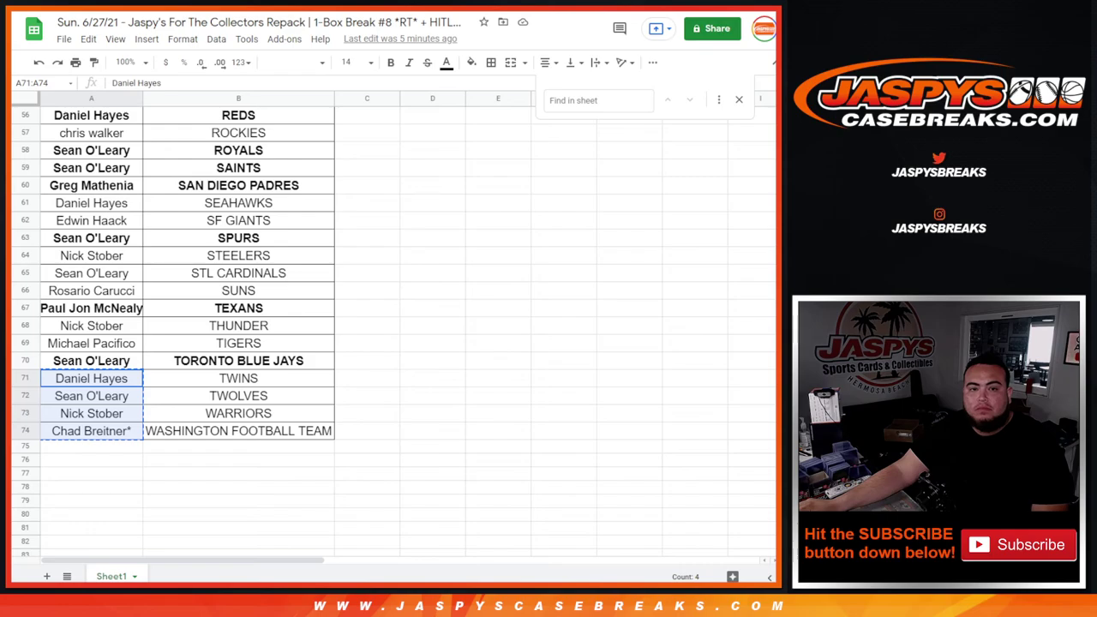
pyautogui.hotkey('ctrl', 'shift', 'Tab')
pyautogui.scroll(-10, 184, 274)
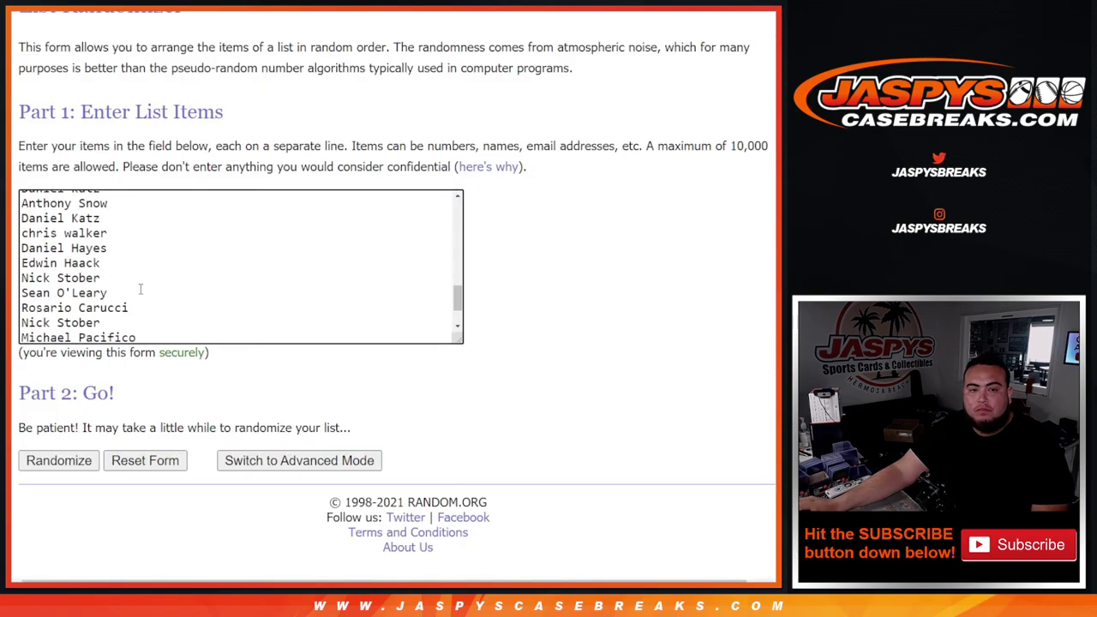
# Randomize the name list twice and highlight the randomization count below the results
pyautogui.click(44, 465)
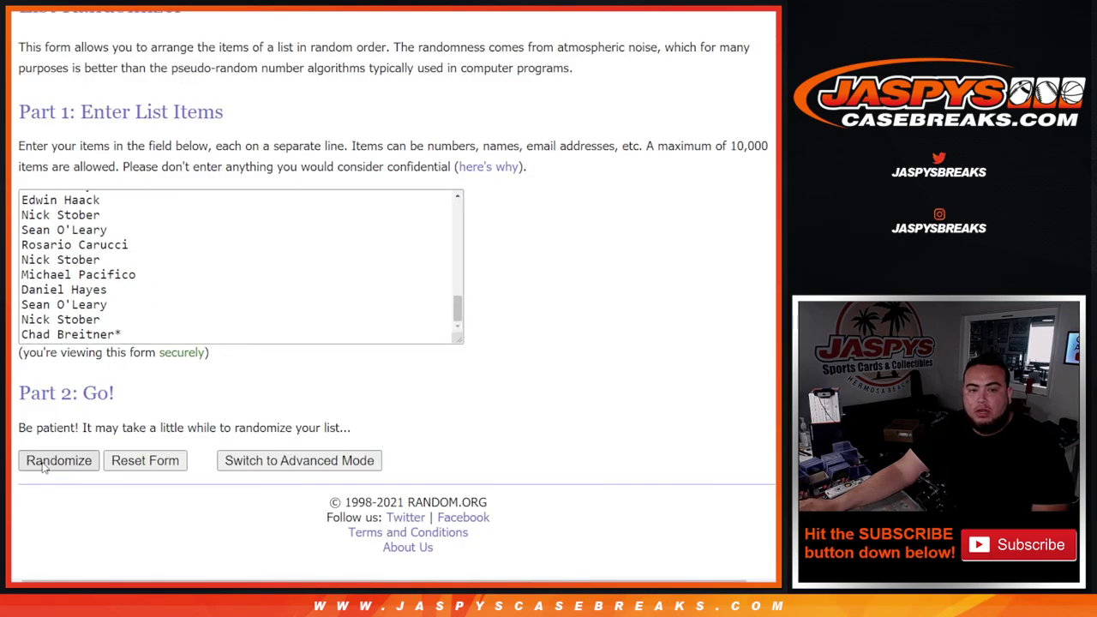
pyautogui.scroll(-10, 43, 458)
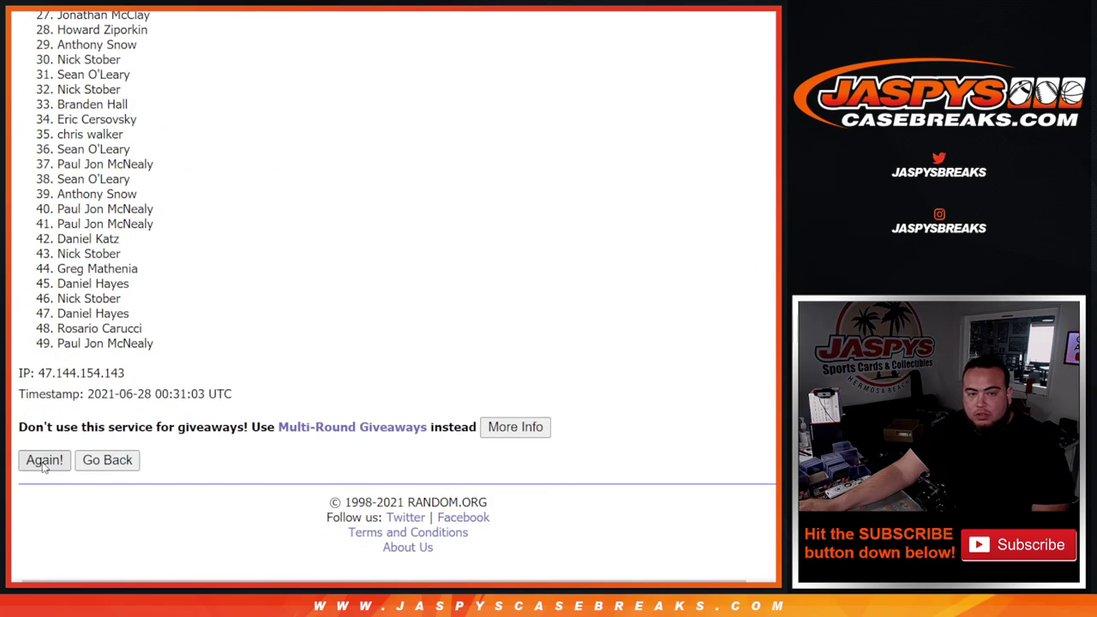
pyautogui.press('Return')
pyautogui.scroll(-10, 237, 446)
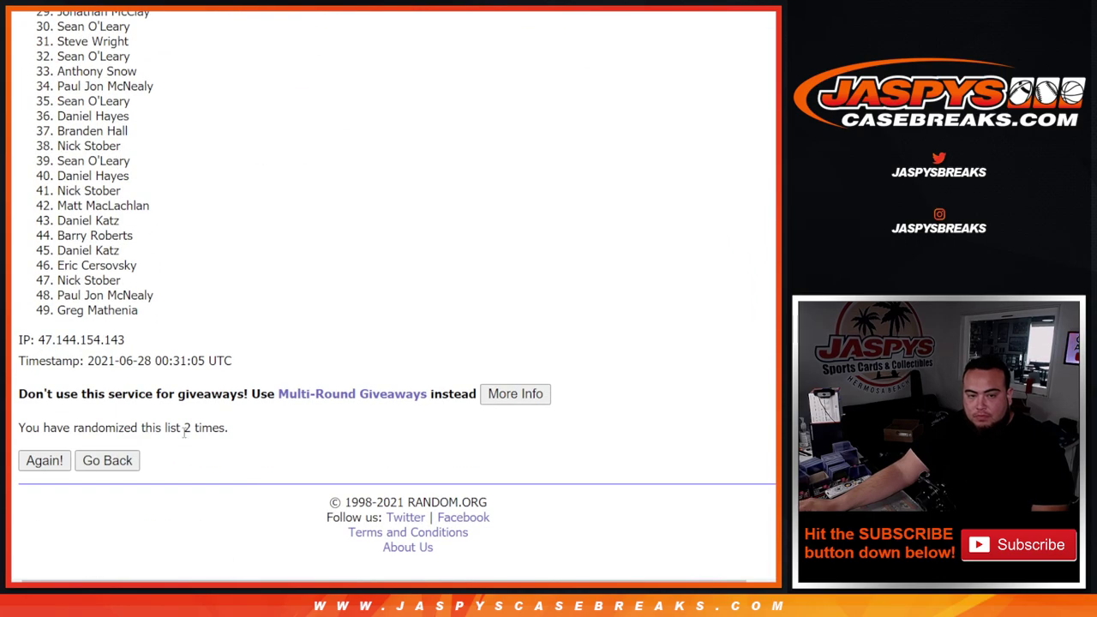
pyautogui.moveTo(184, 430); pyautogui.dragTo(303, 435)
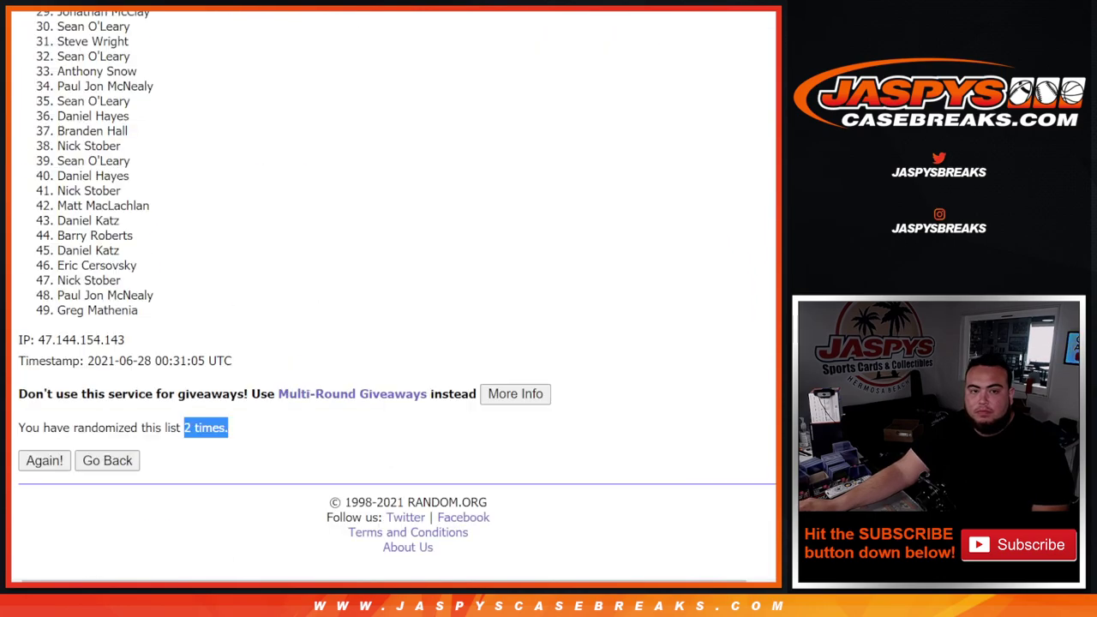
# Highlight the first two names in the randomized list as the hitless promo winners
pyautogui.scroll(5, 752, 283)
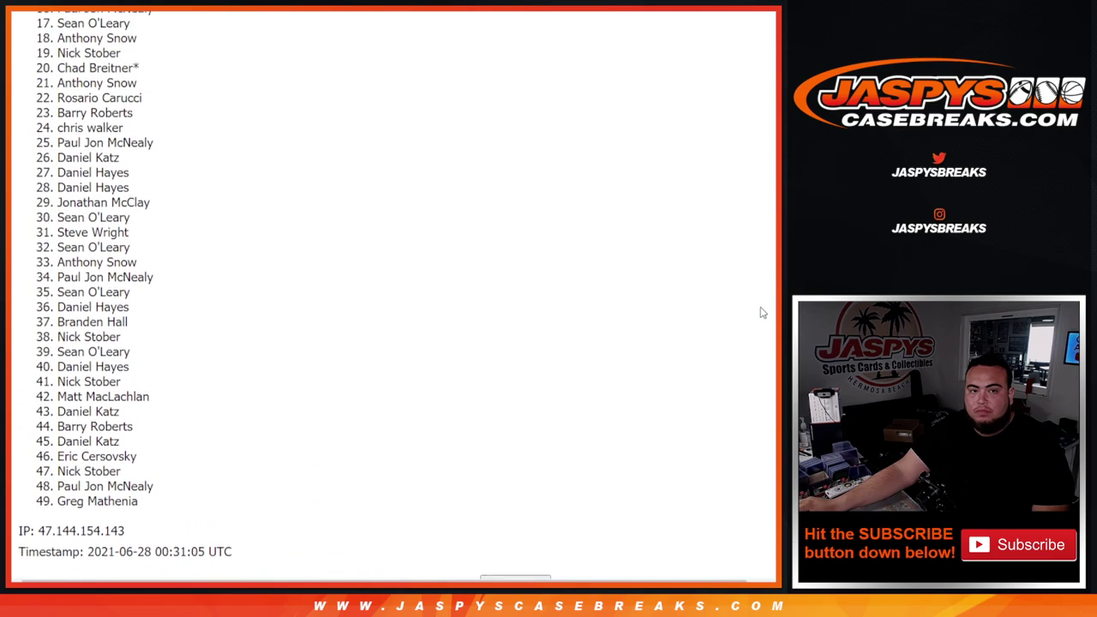
pyautogui.scroll(4, 737, 240)
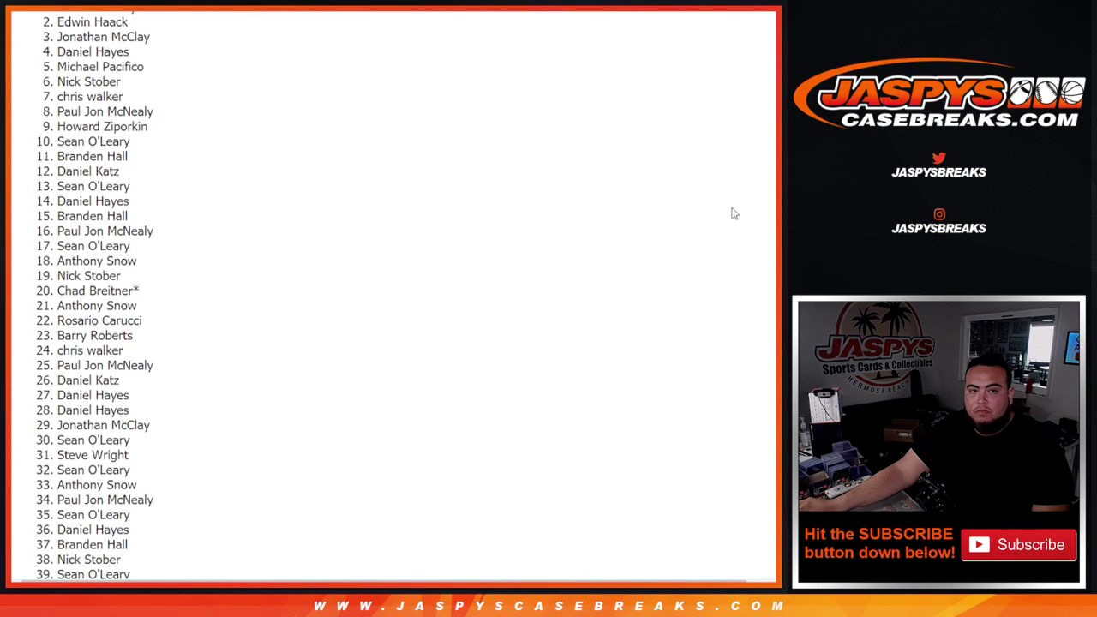
pyautogui.scroll(2, 154, 162)
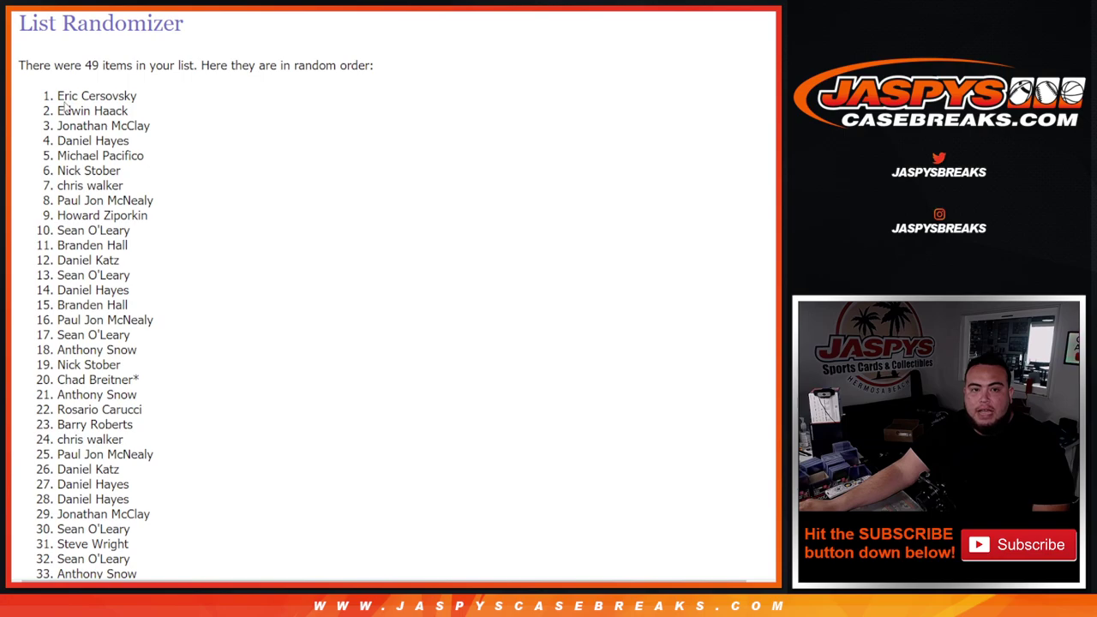
pyautogui.moveTo(54, 97); pyautogui.dragTo(143, 110)
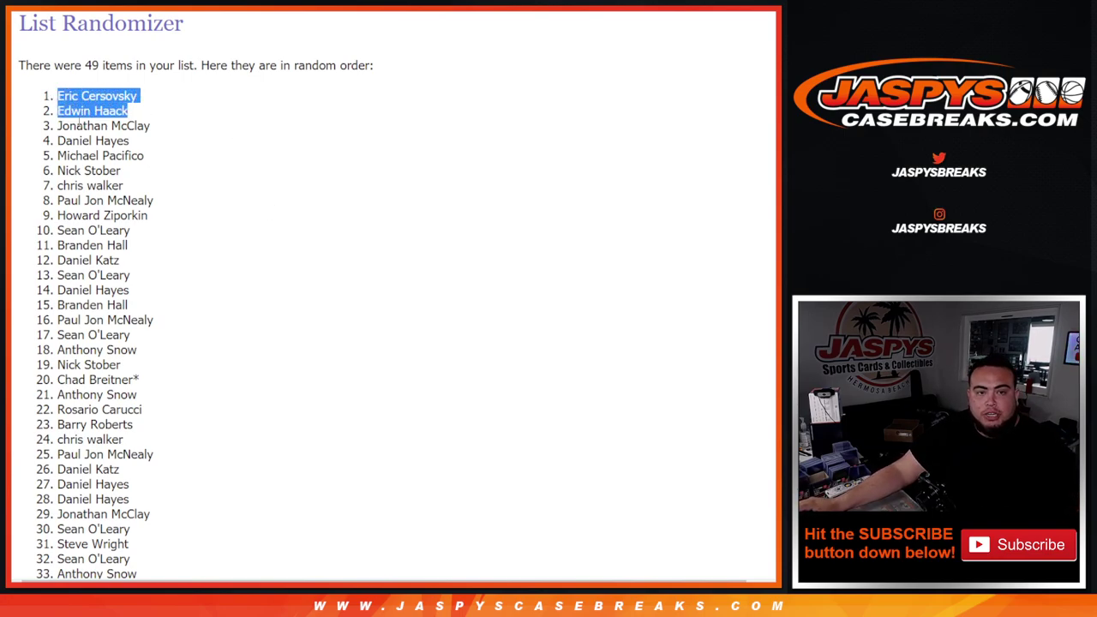
# View the Collectors Repack 1-Box Break #9 product page, then return to the randomized list
pyautogui.hotkey('ctrl', 'Tab')
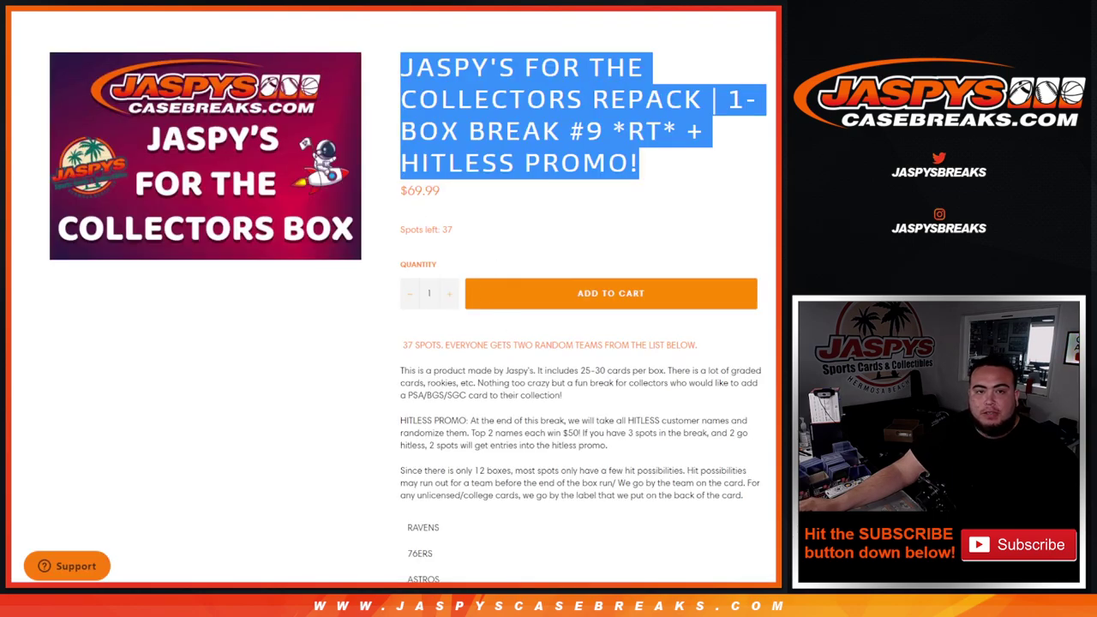
pyautogui.hotkey('ctrl', 'Tab')
pyautogui.hotkey('ctrl', 'Tab')
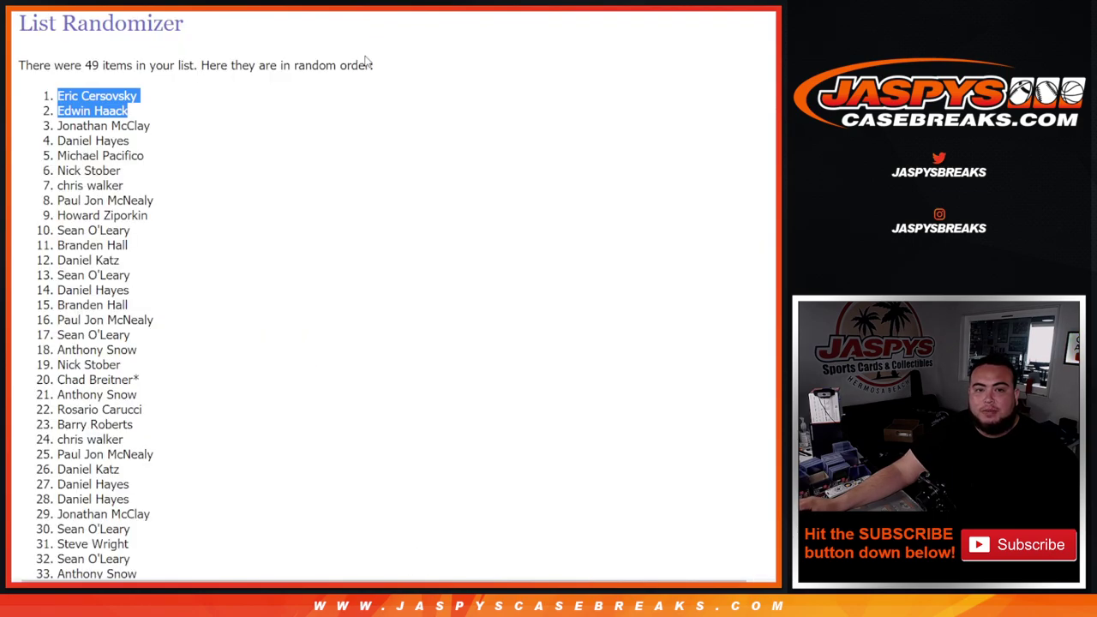